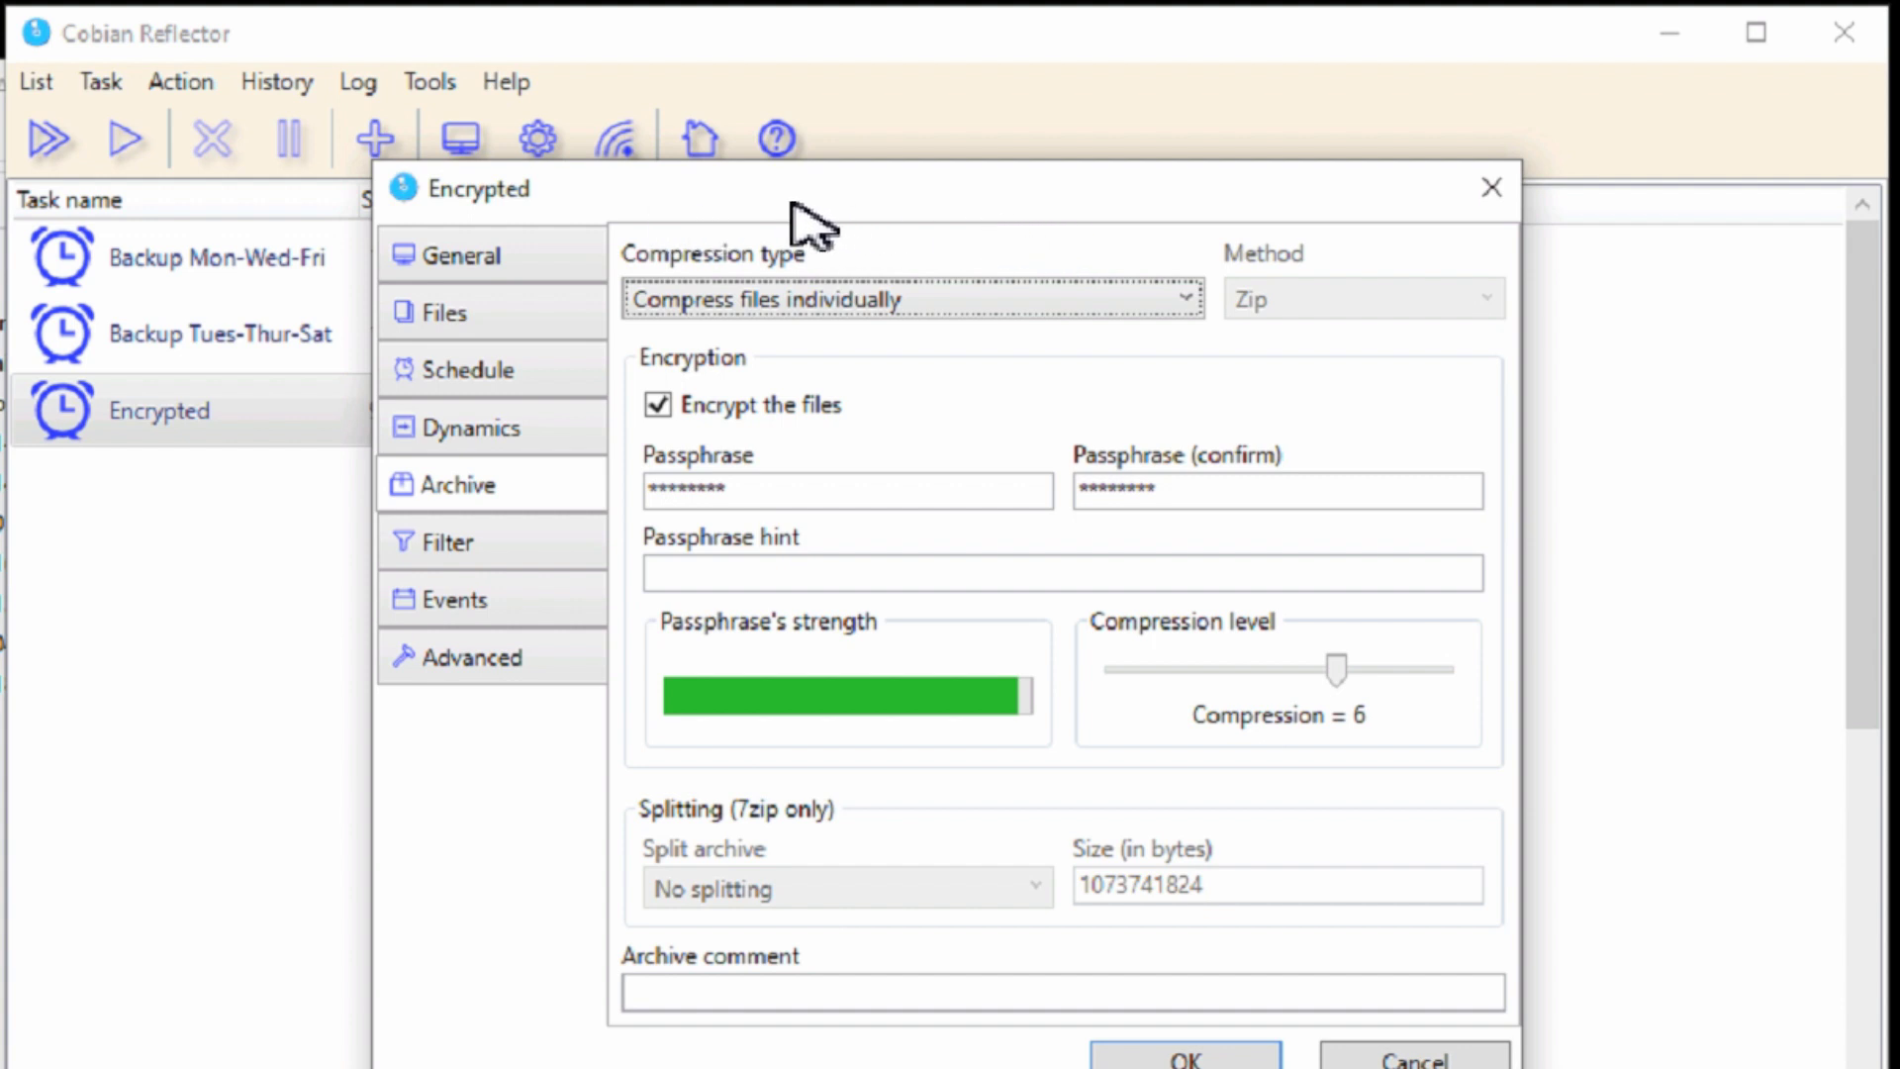
Step: Close the Encrypted task's settings window and select the Encrypted task to bring up its actions
left_click(1491, 188)
left_click(160, 437)
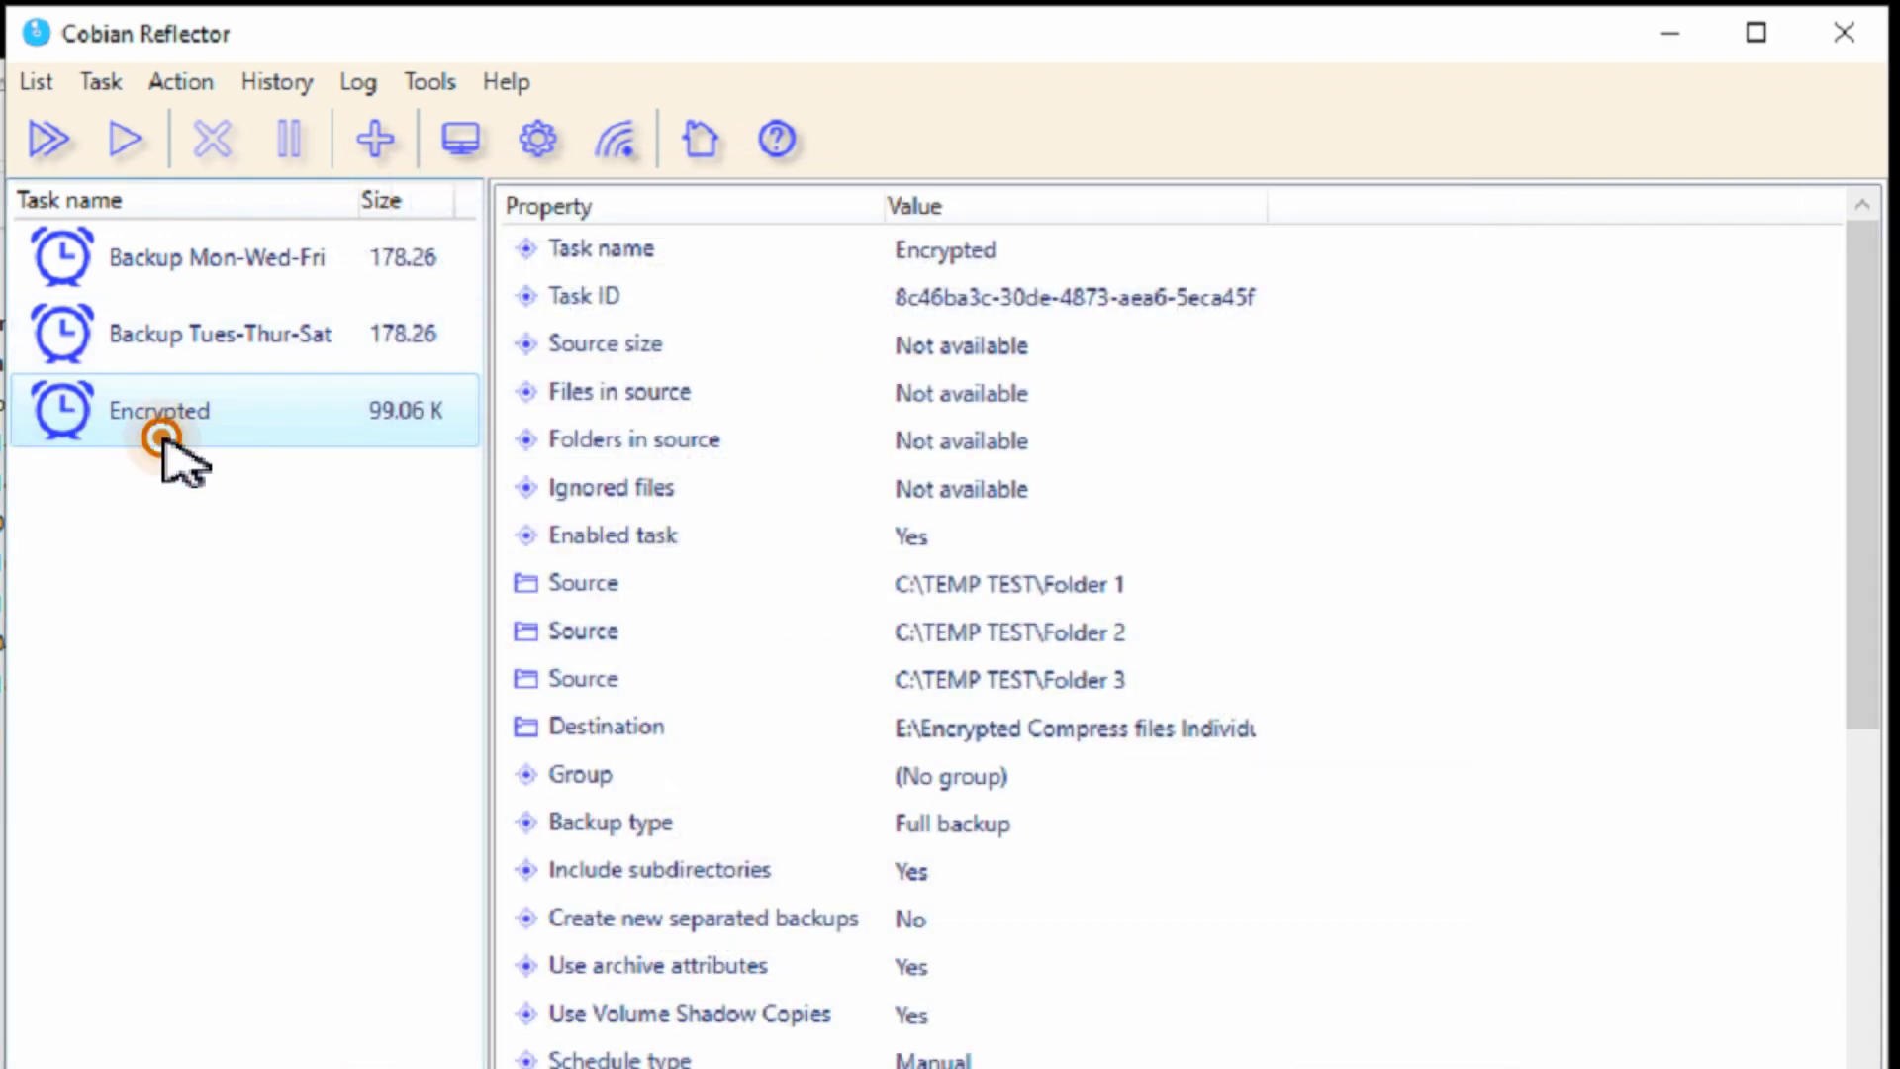
right_click(161, 436)
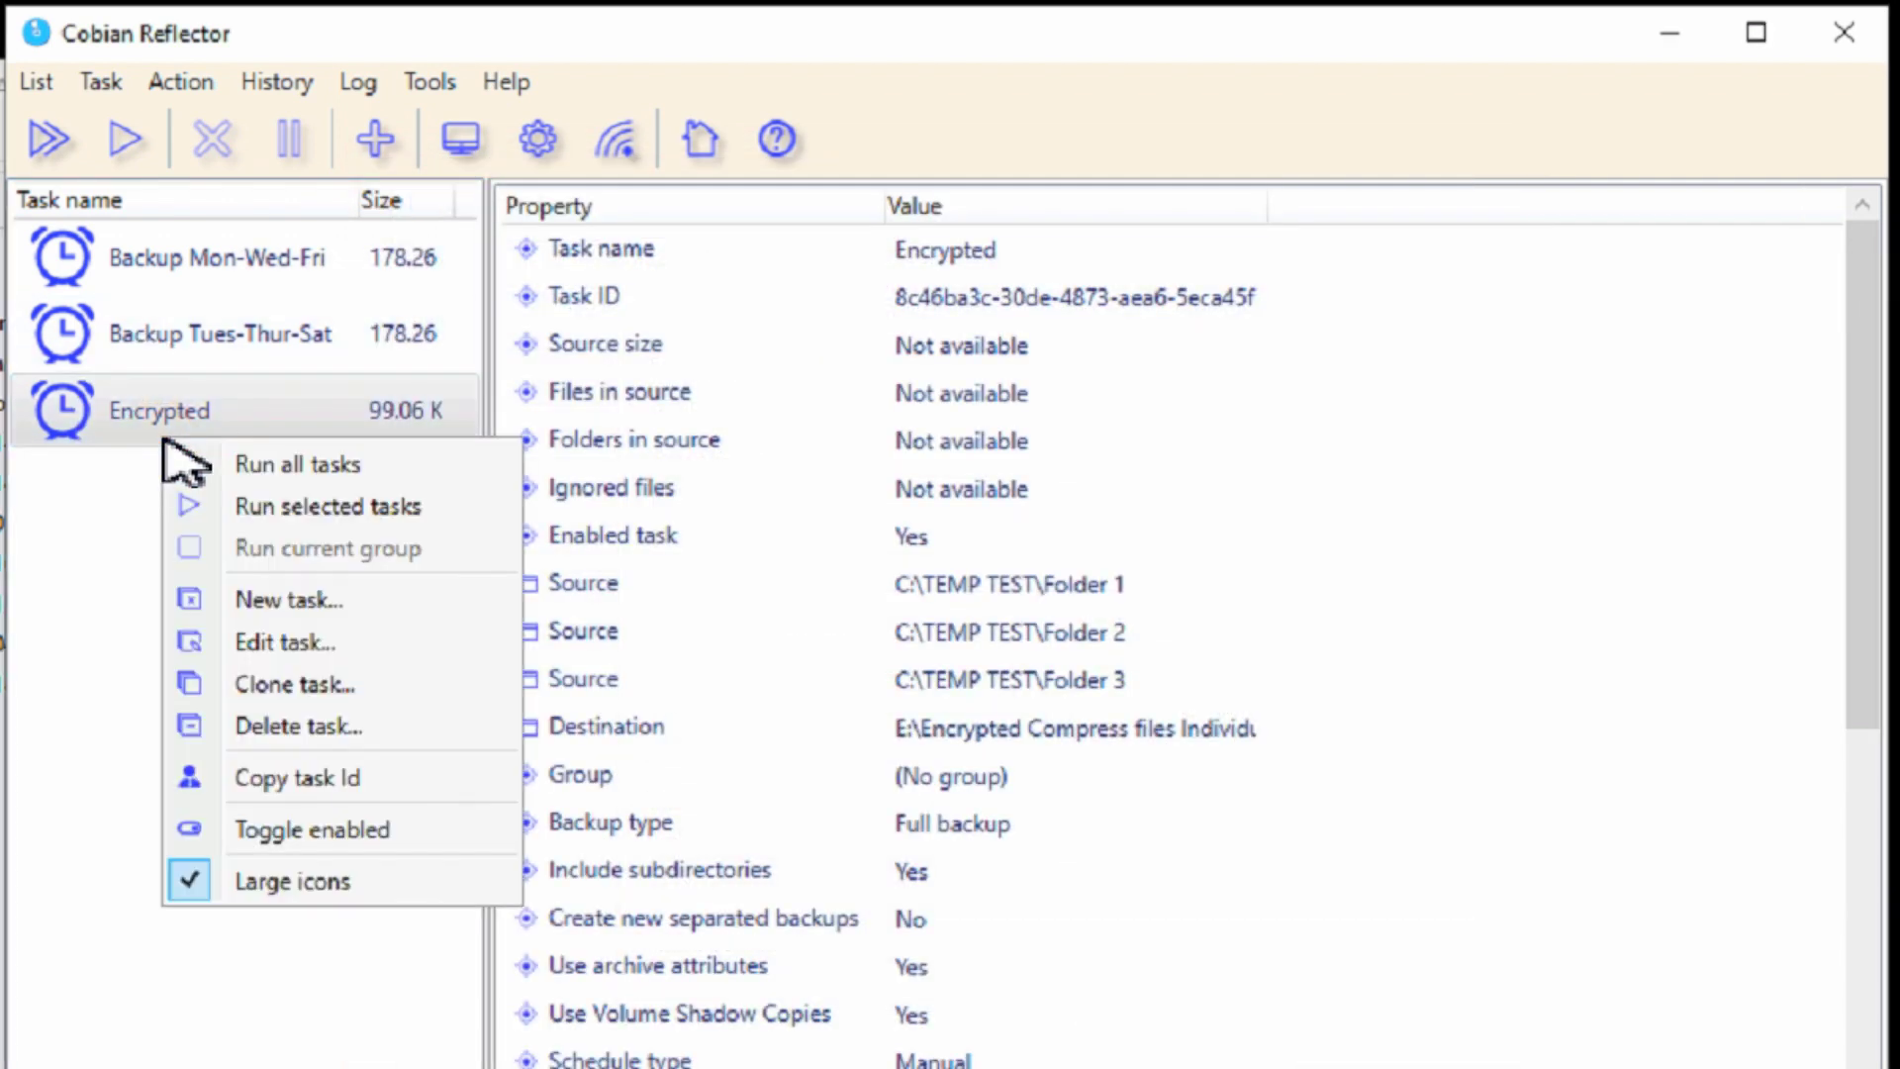
Step: Edit the Encrypted task's Archive settings, try No compression, then revert to Compress files individually
left_click(255, 645)
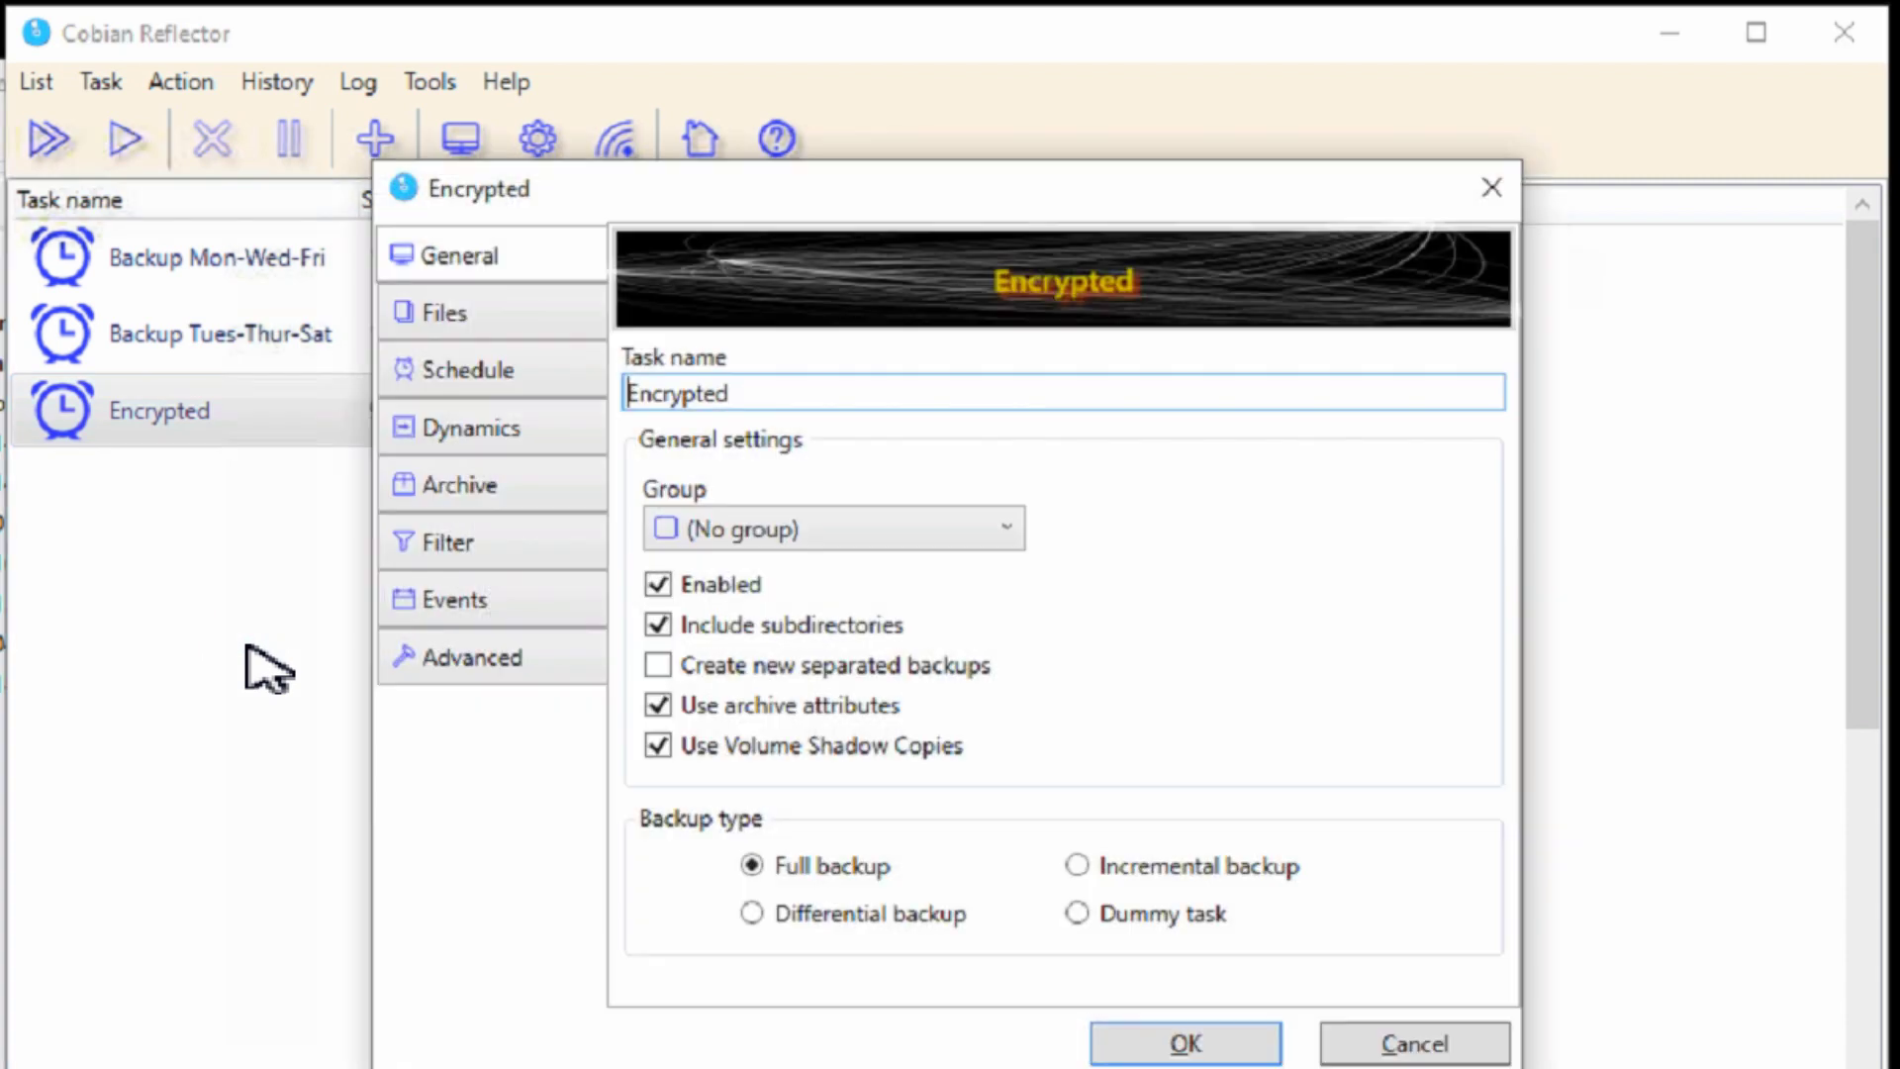
left_click(485, 485)
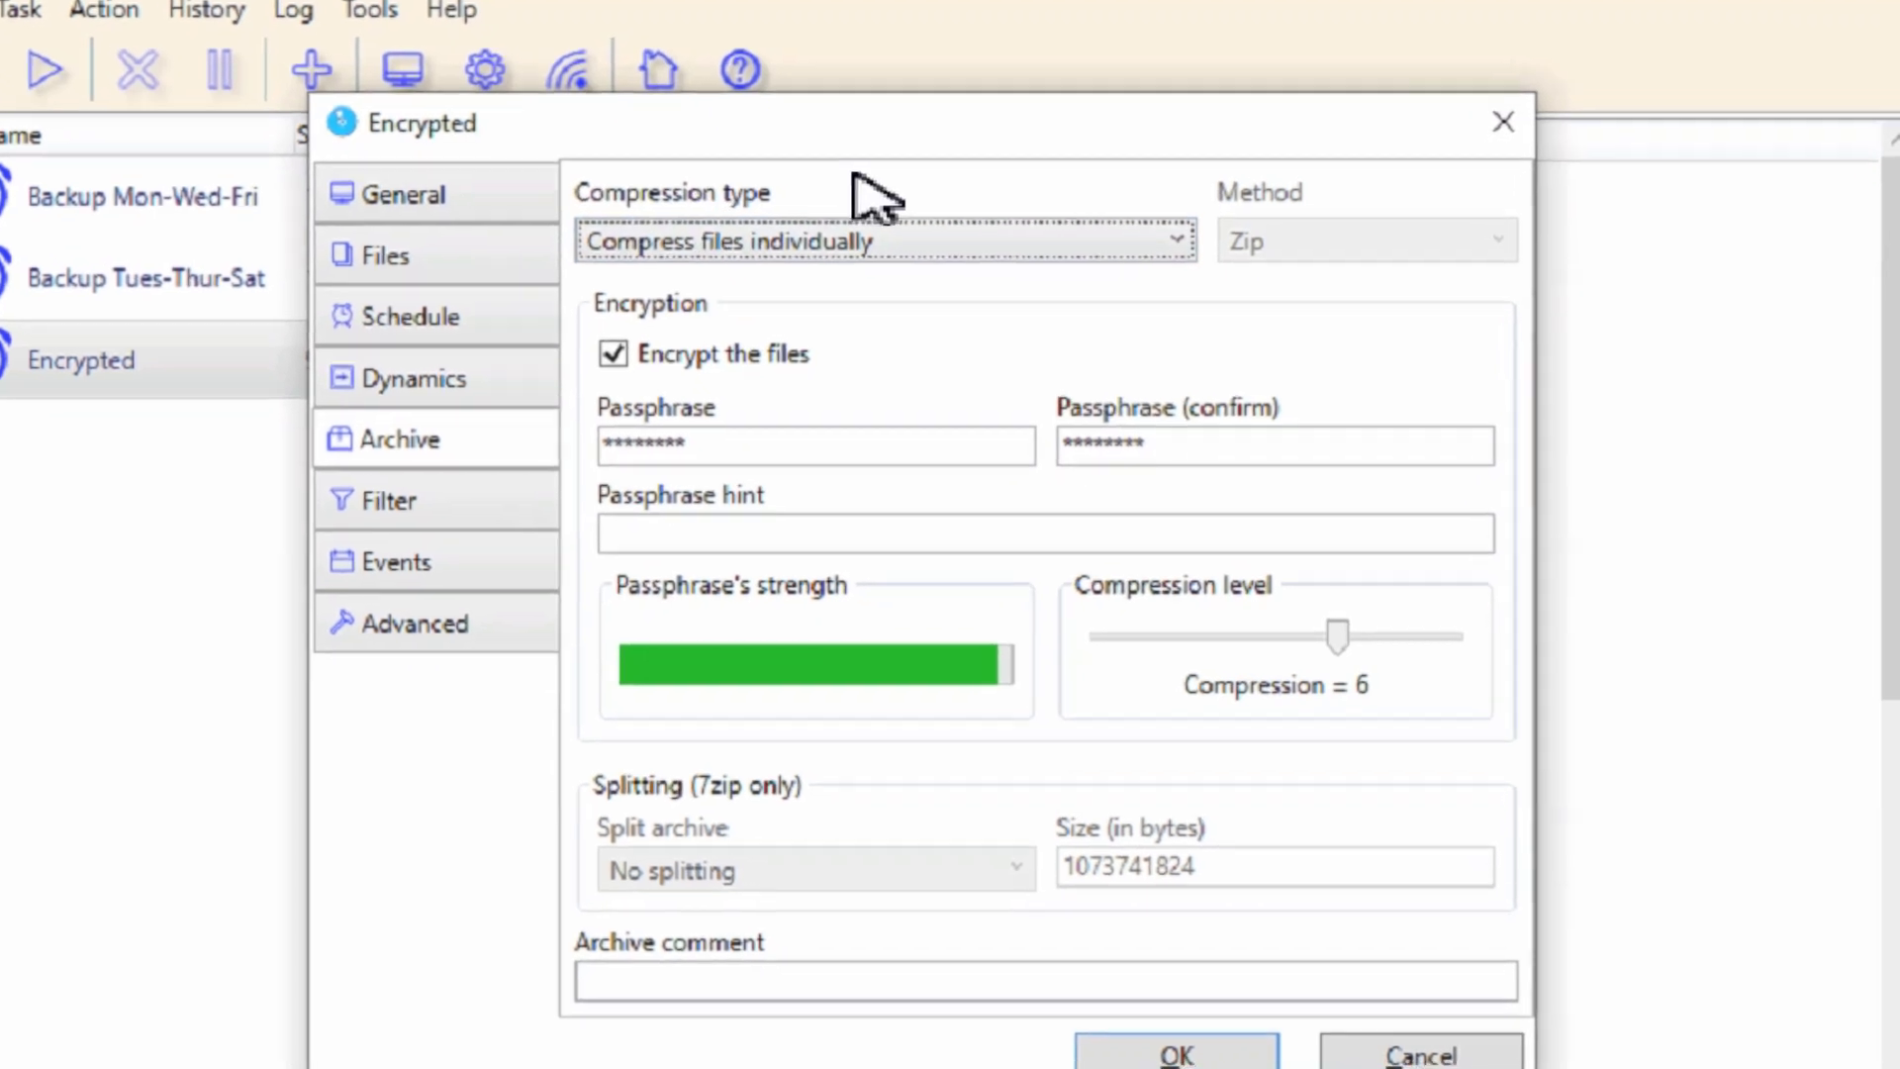
left_click(836, 222)
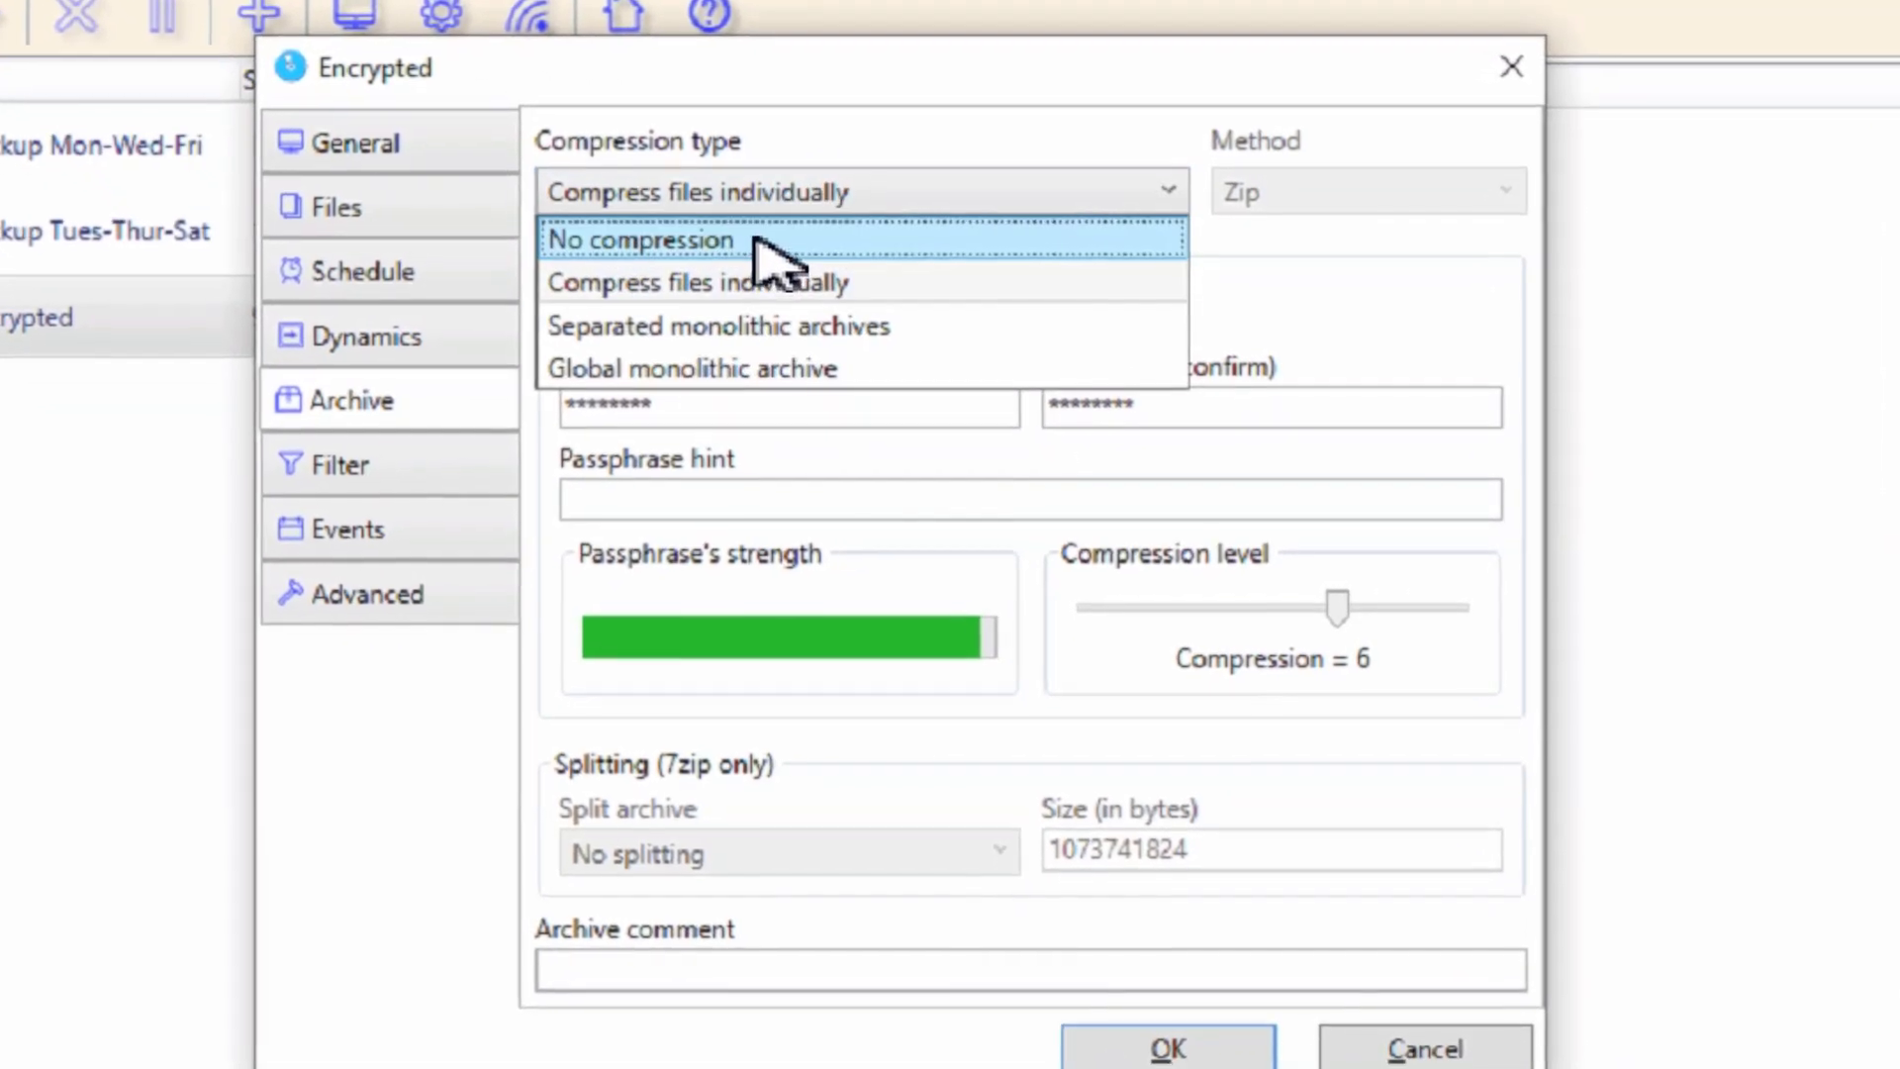
left_click(777, 259)
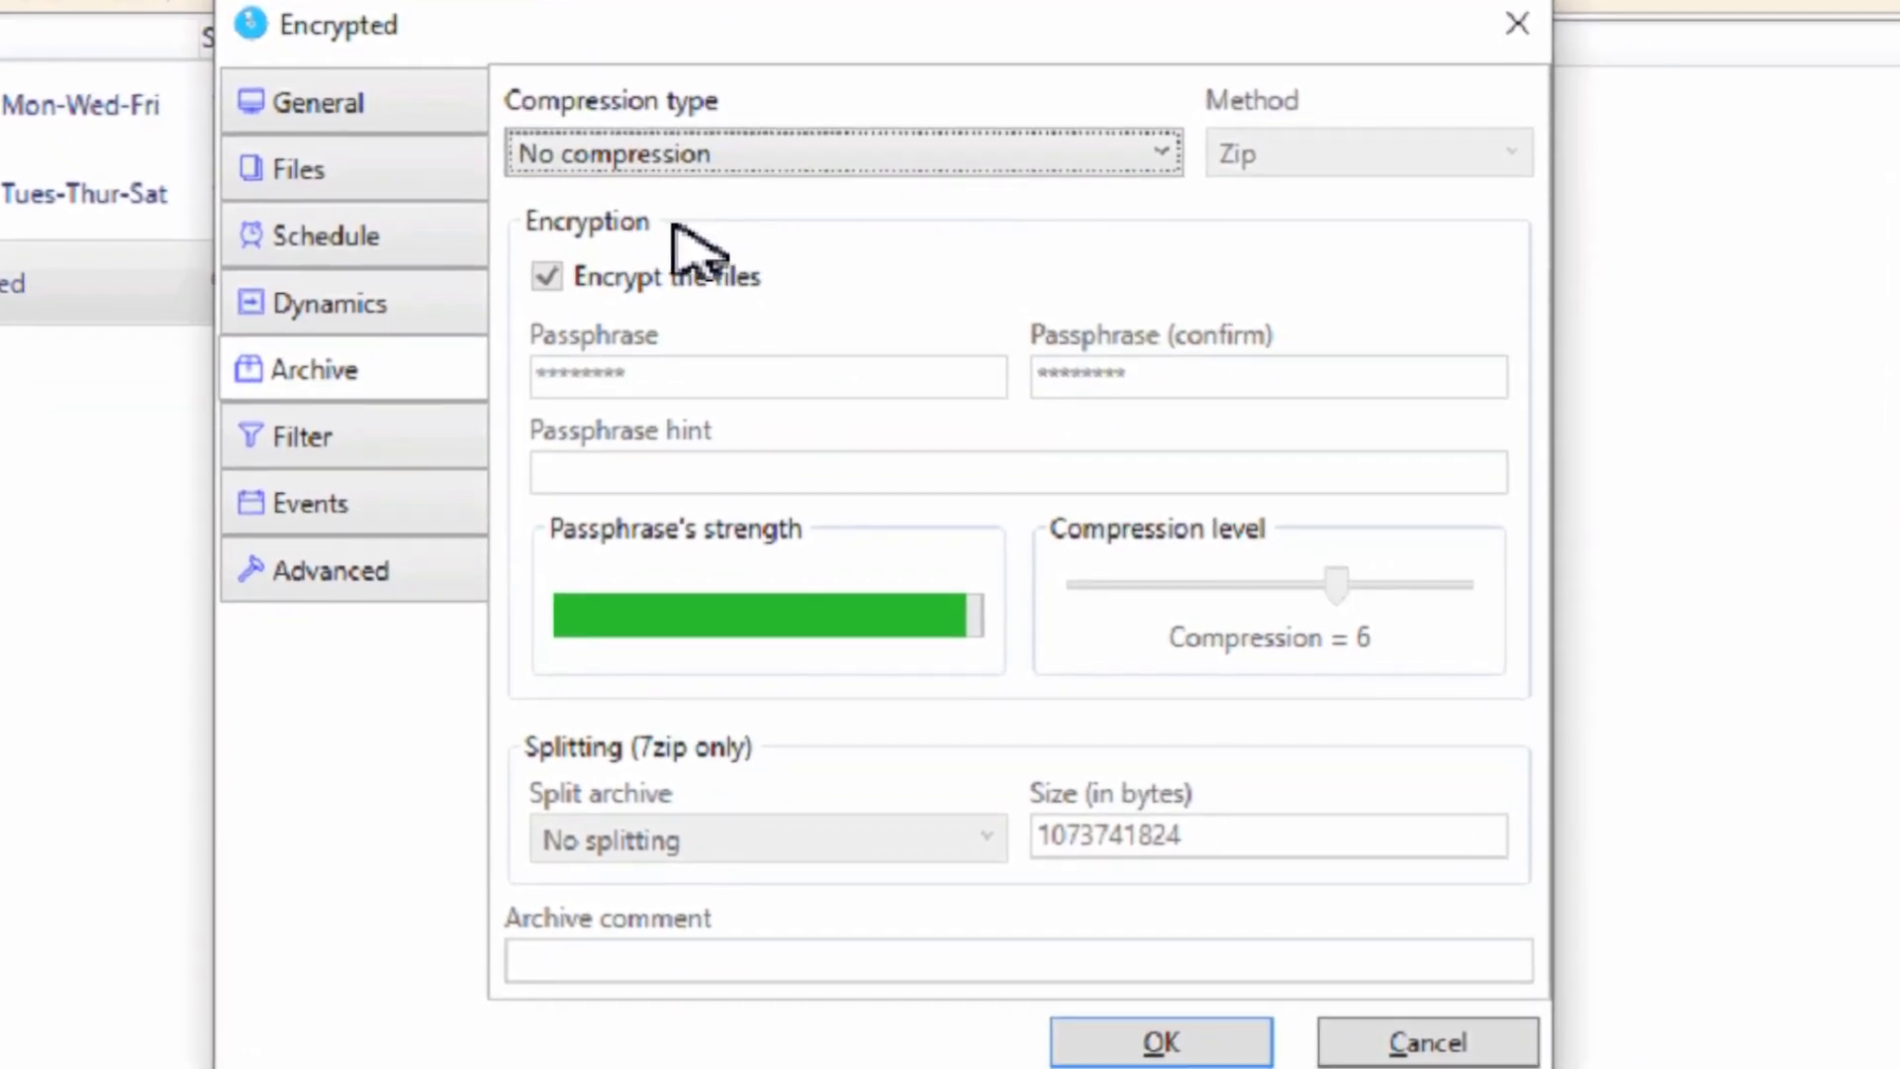
left_click(667, 166)
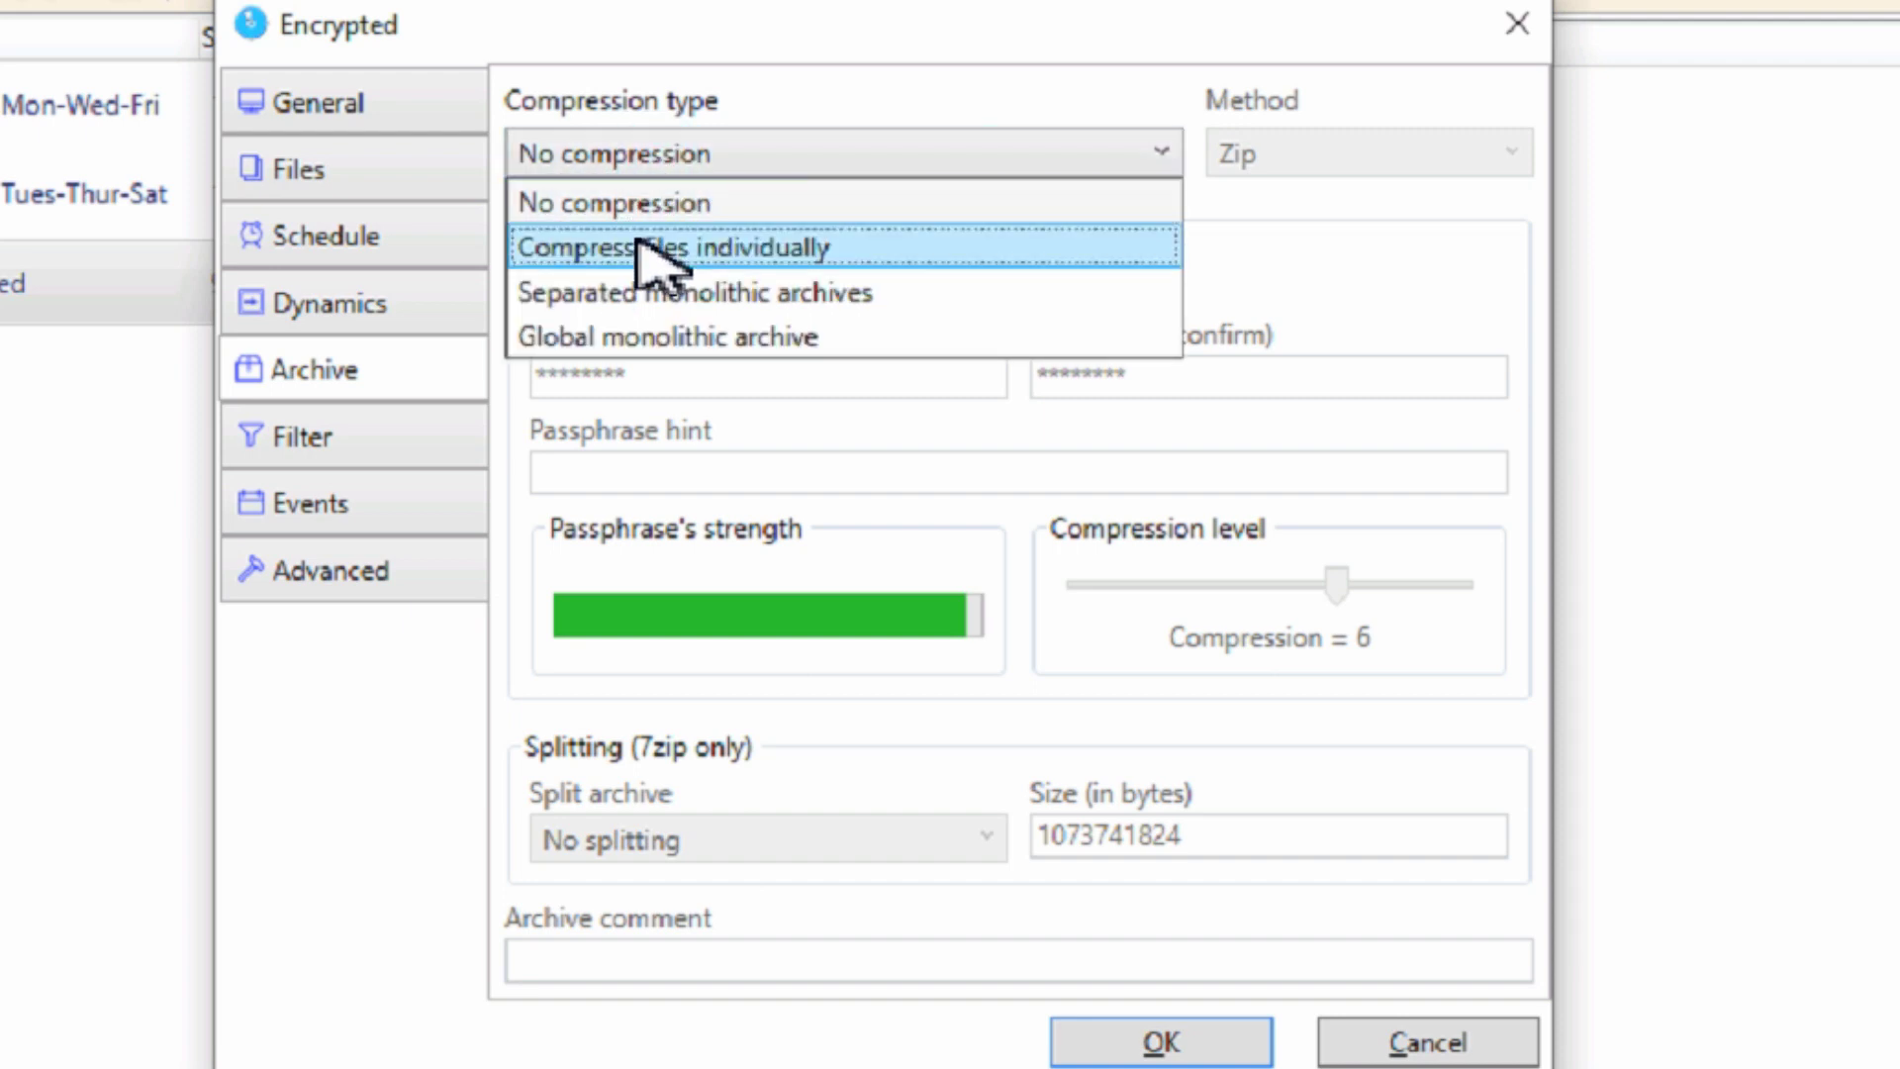
left_click(789, 250)
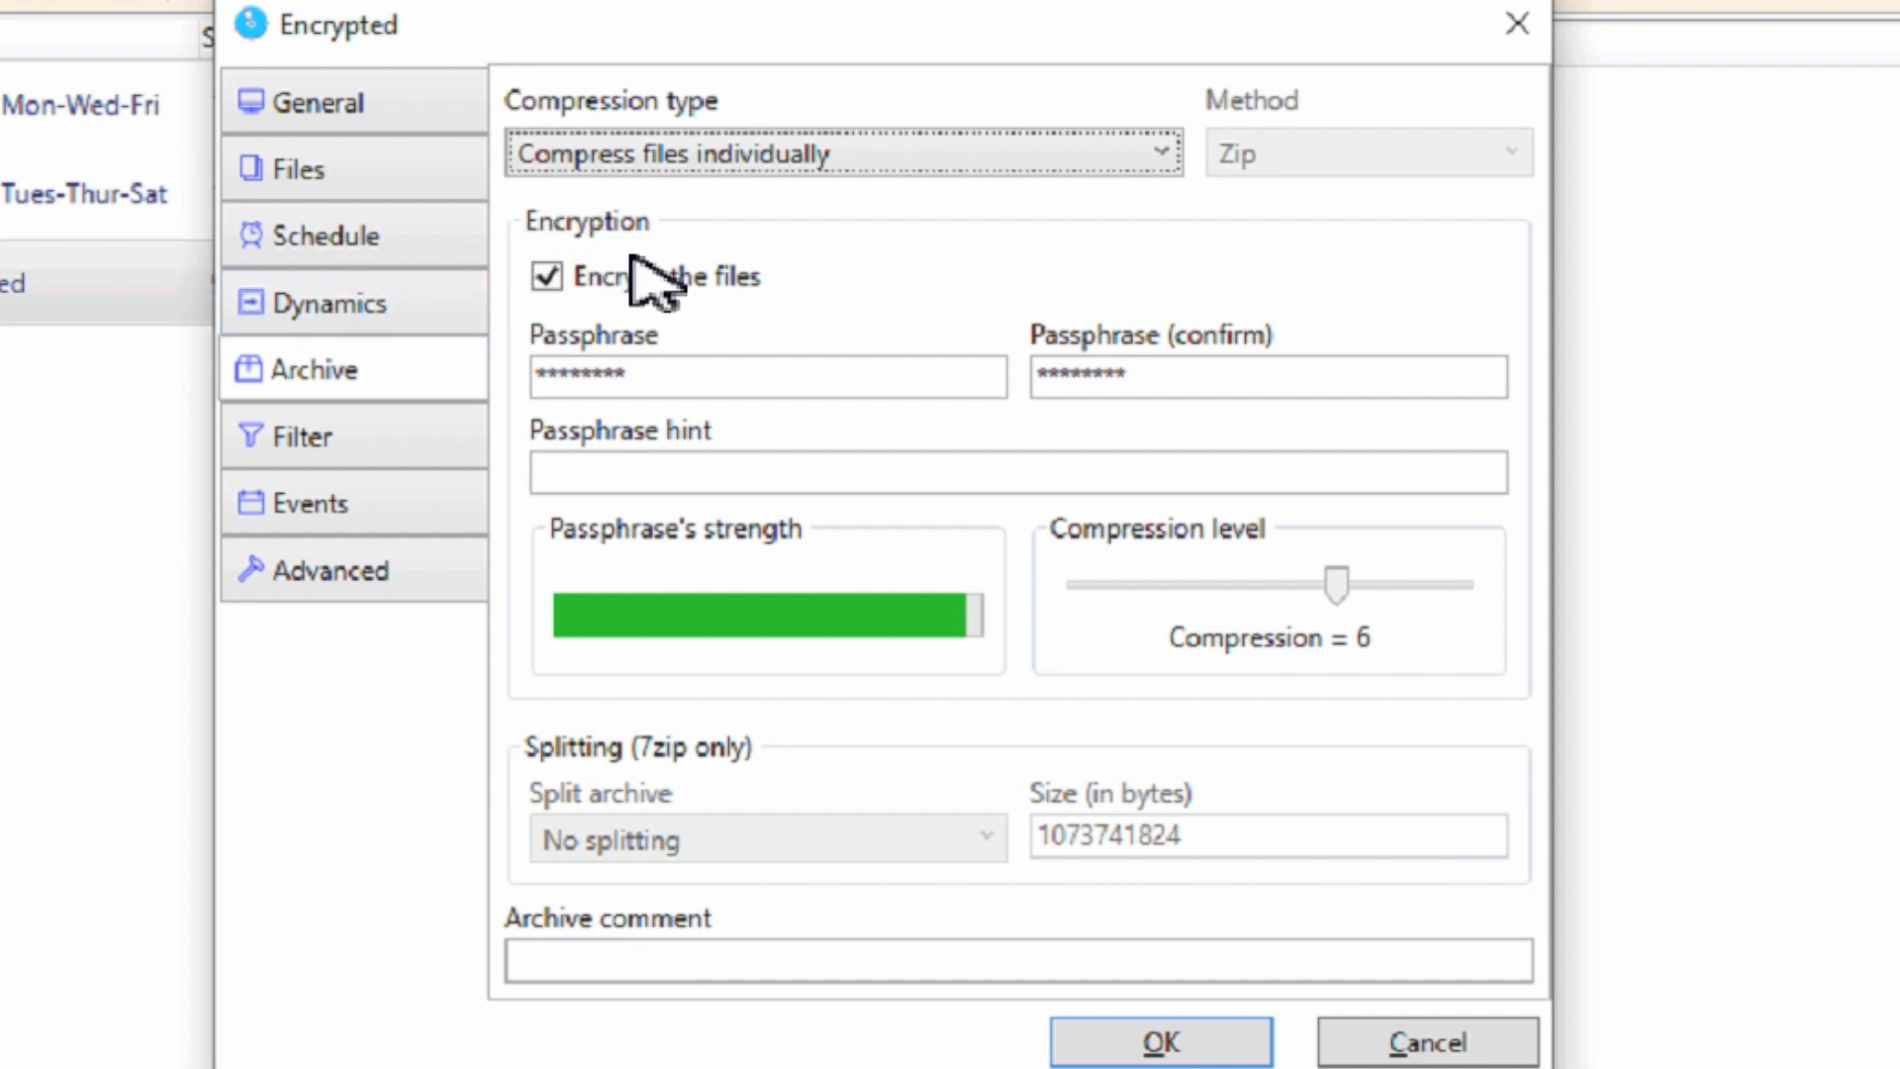
left_click(754, 158)
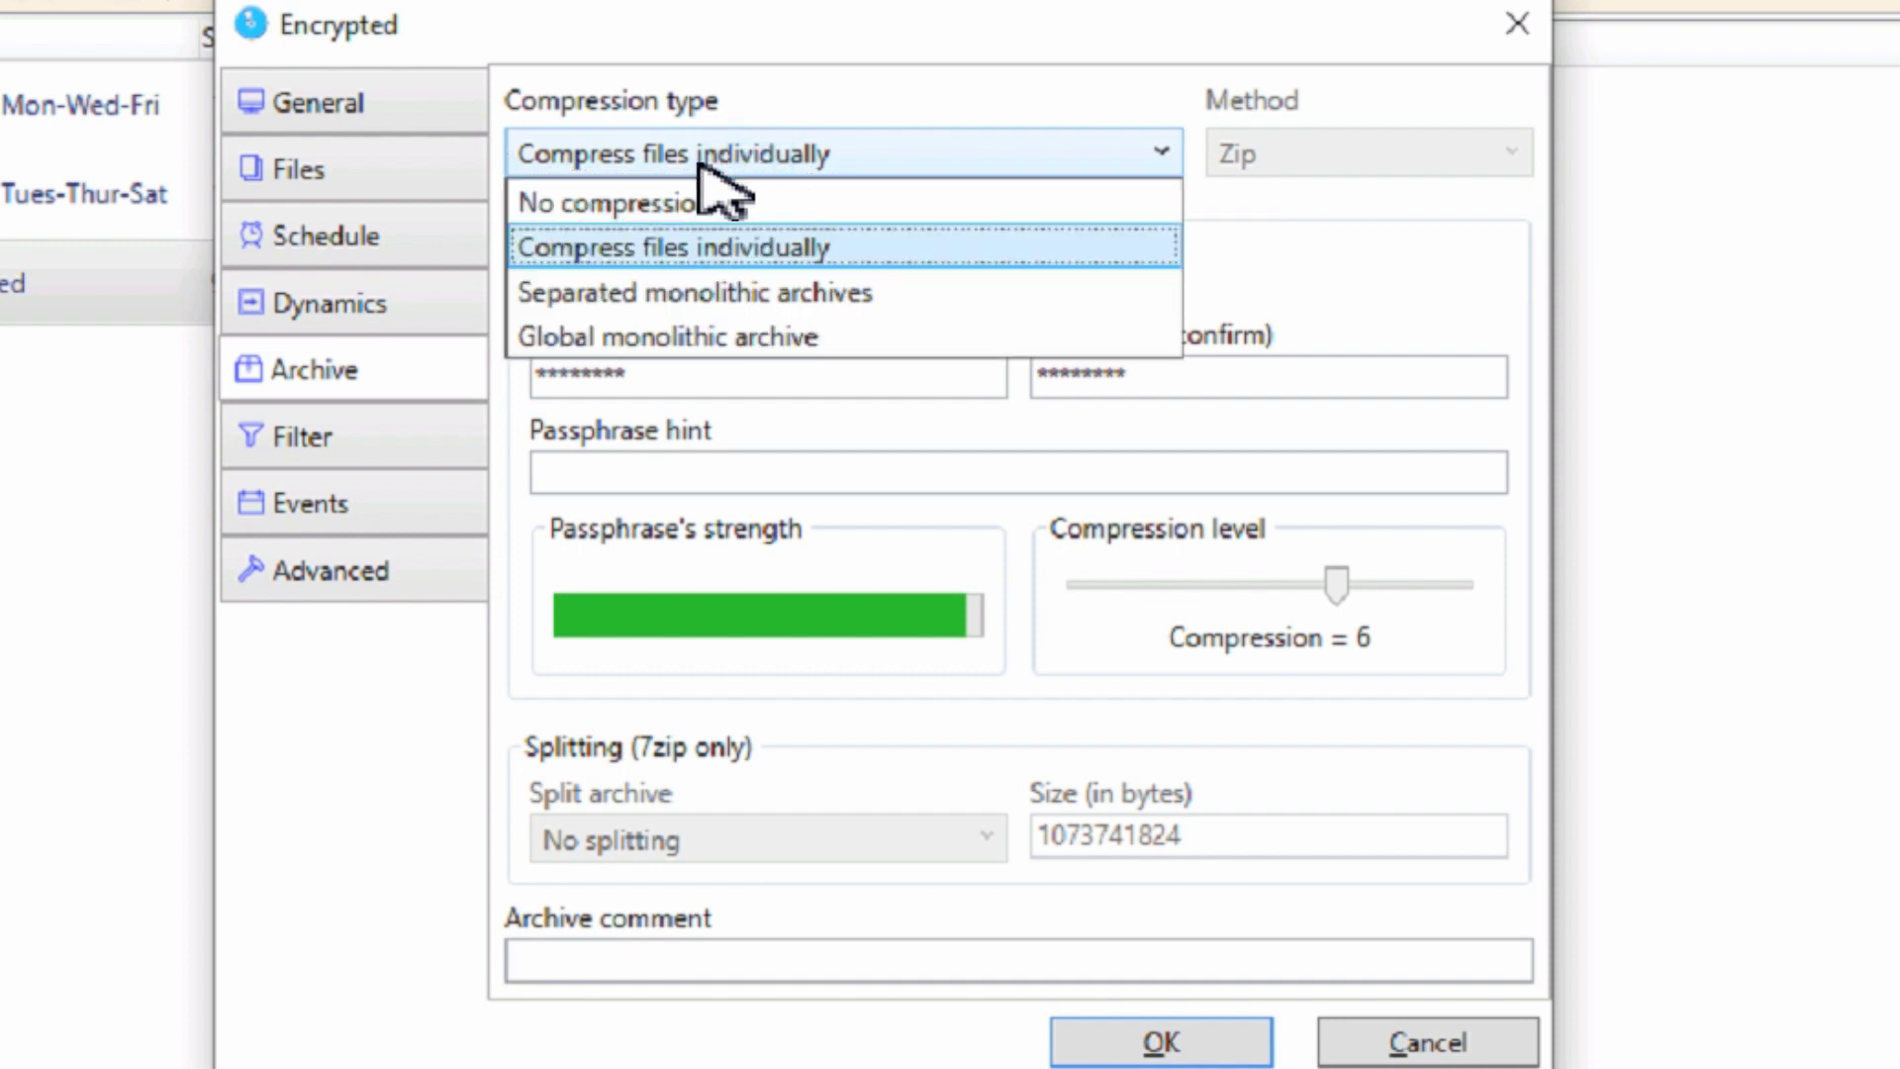
Step: Try Separated monolithic archives, then set the compression type to Global monolithic archive
left_click(653, 293)
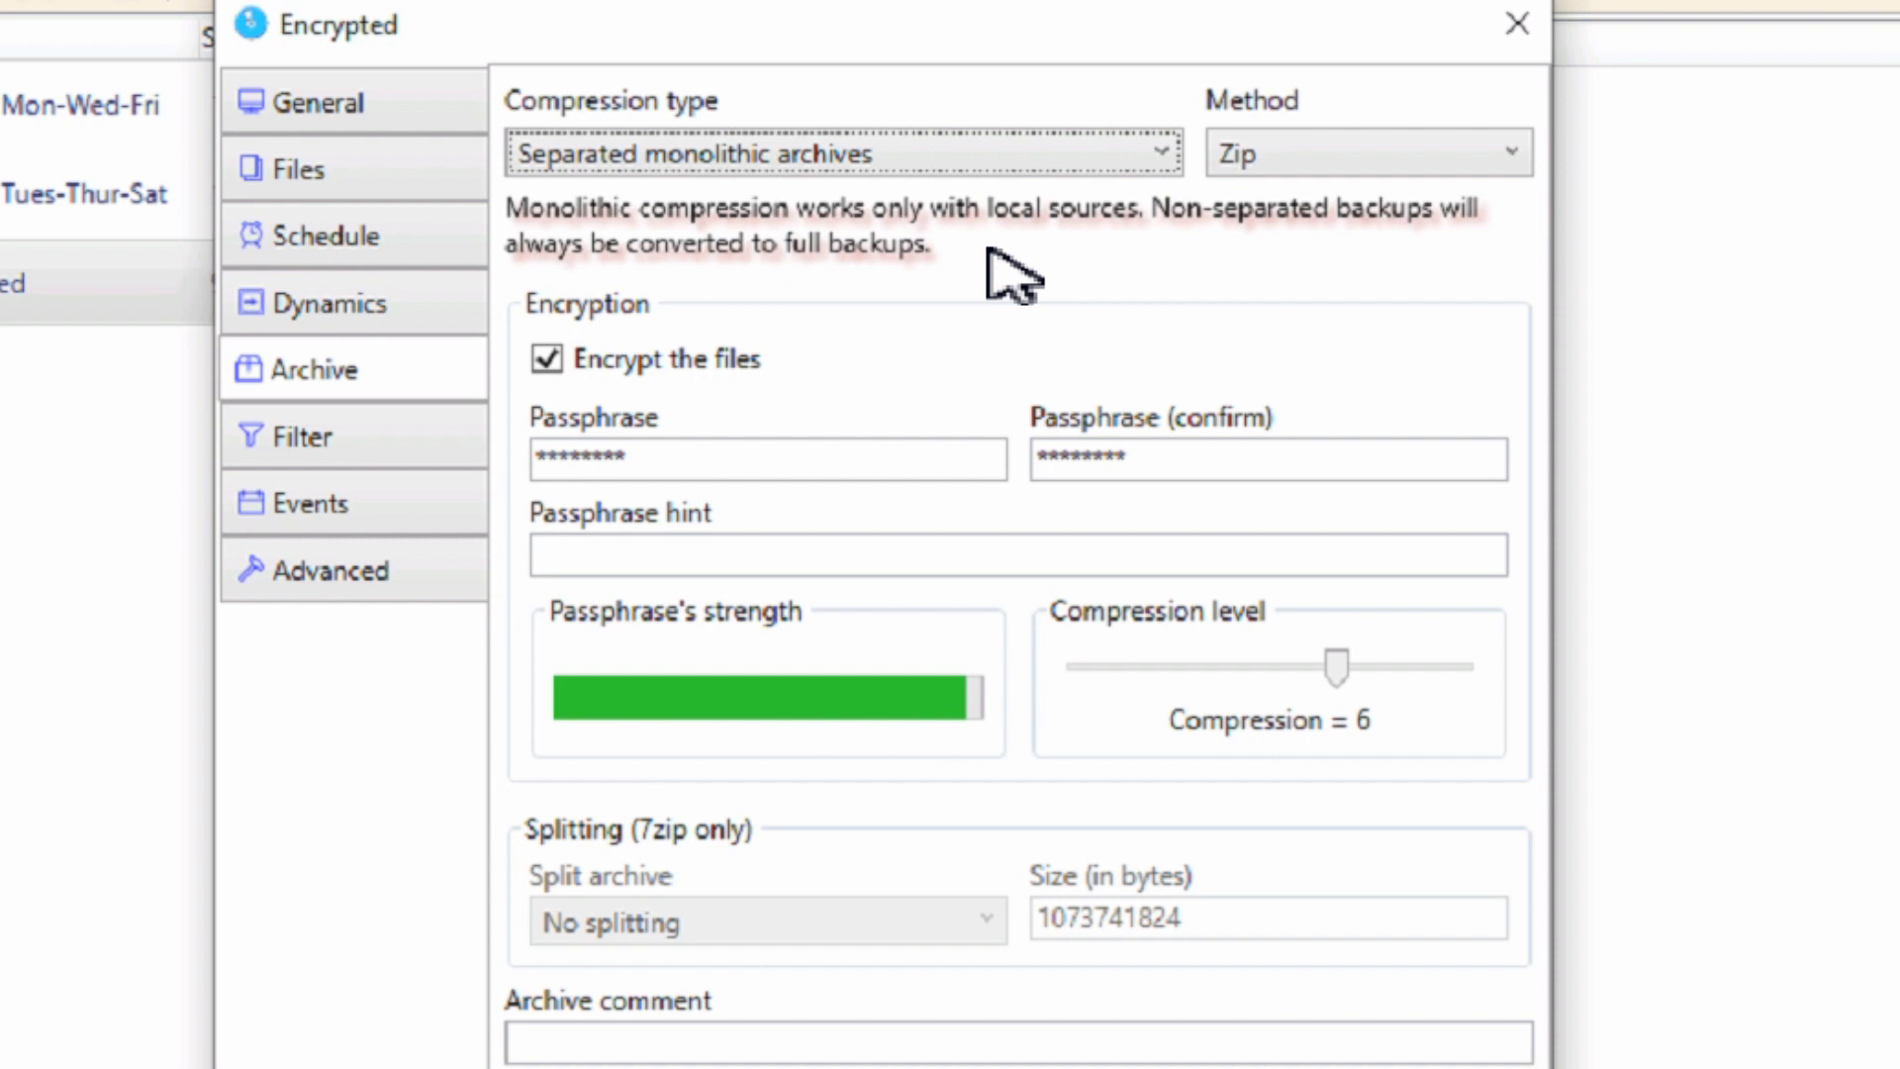
left_click(773, 158)
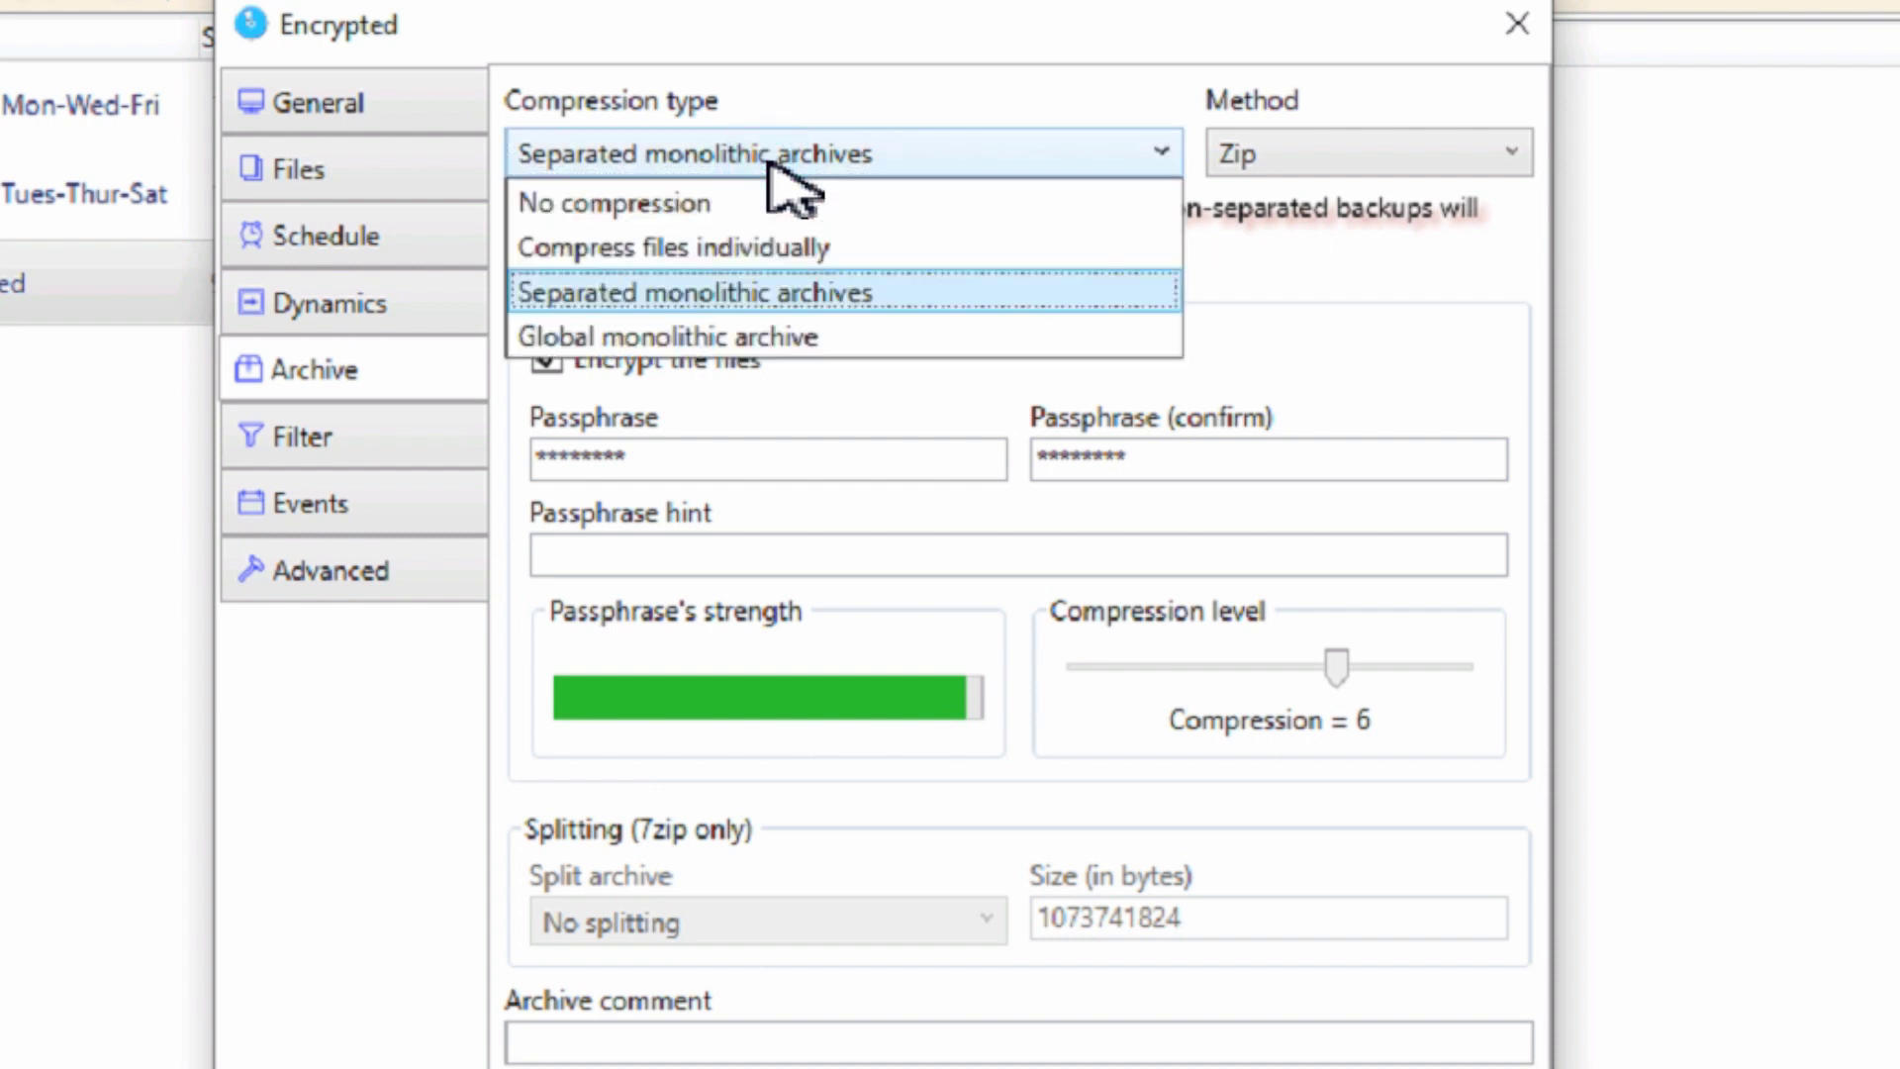
left_click(710, 342)
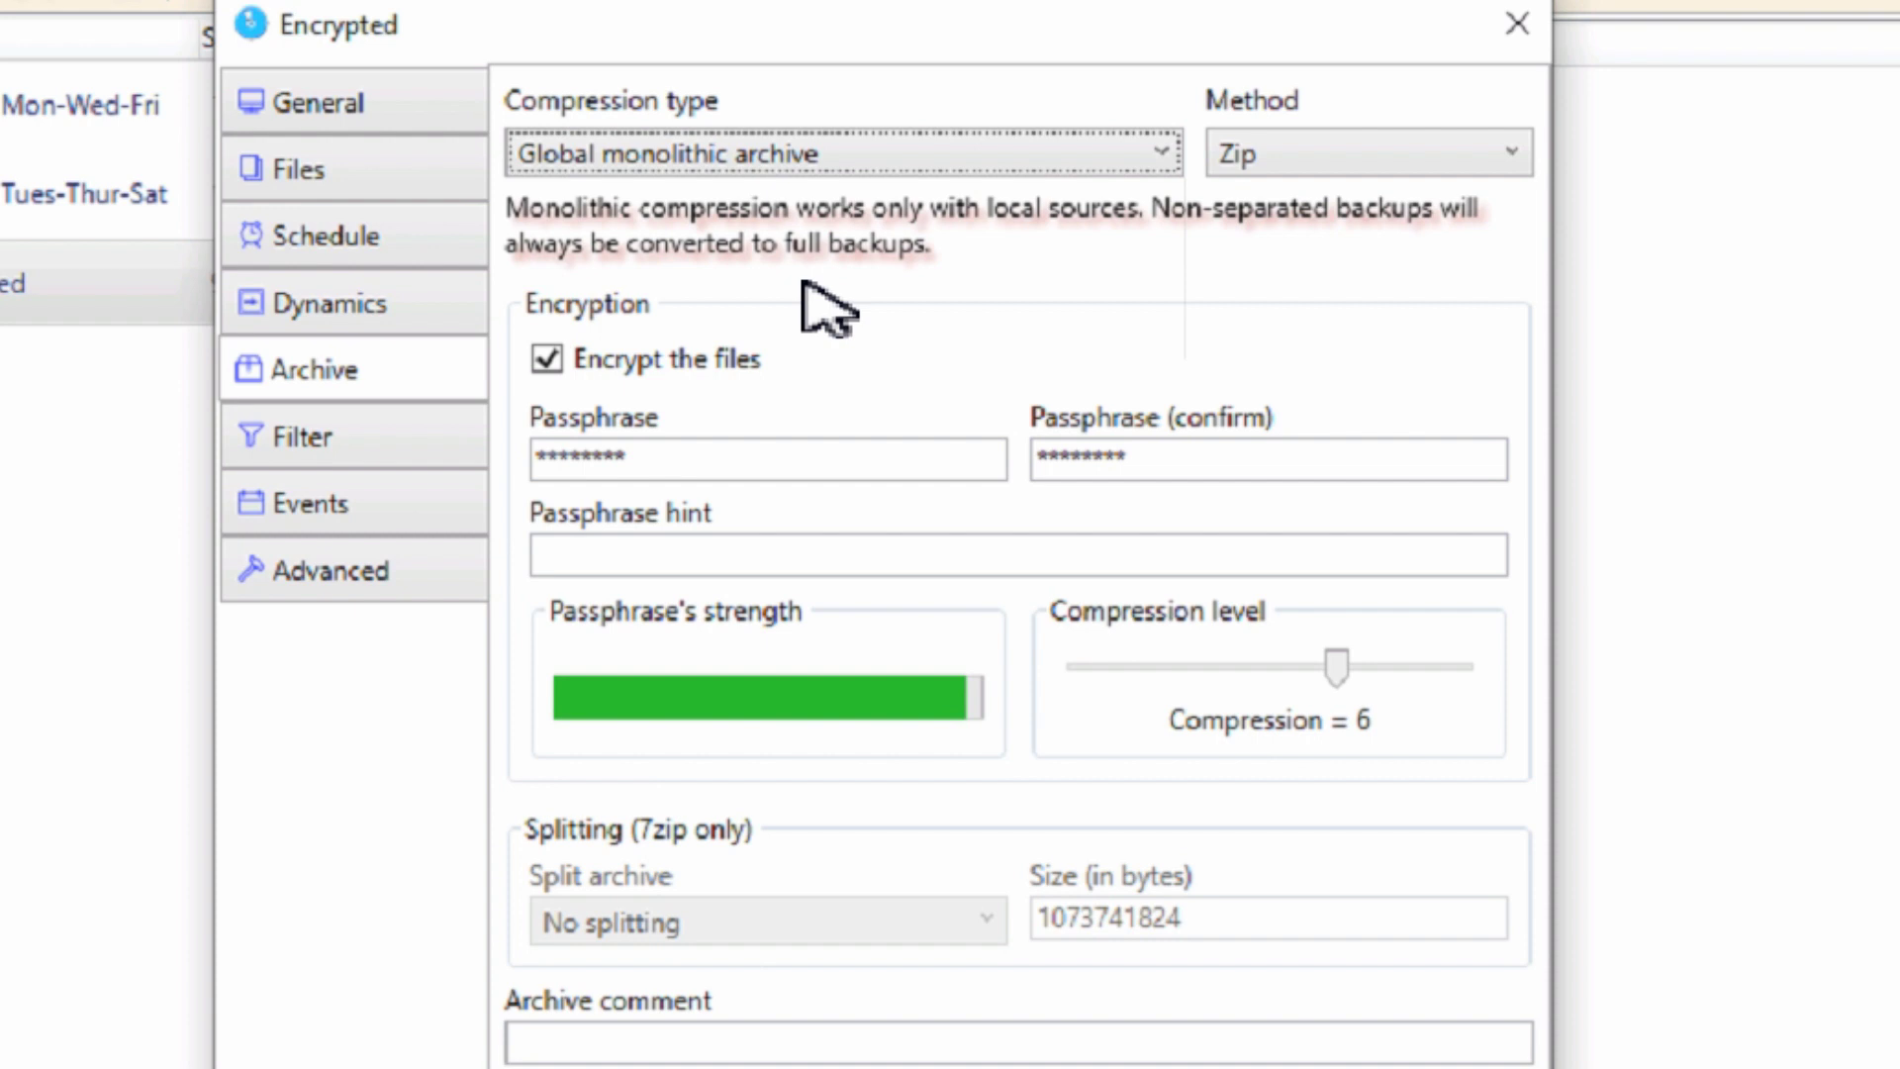
left_click(683, 153)
Step: Revert to Compress files individually and try extracting the Excel worksheet from that backup's Folder 1
left_click(609, 248)
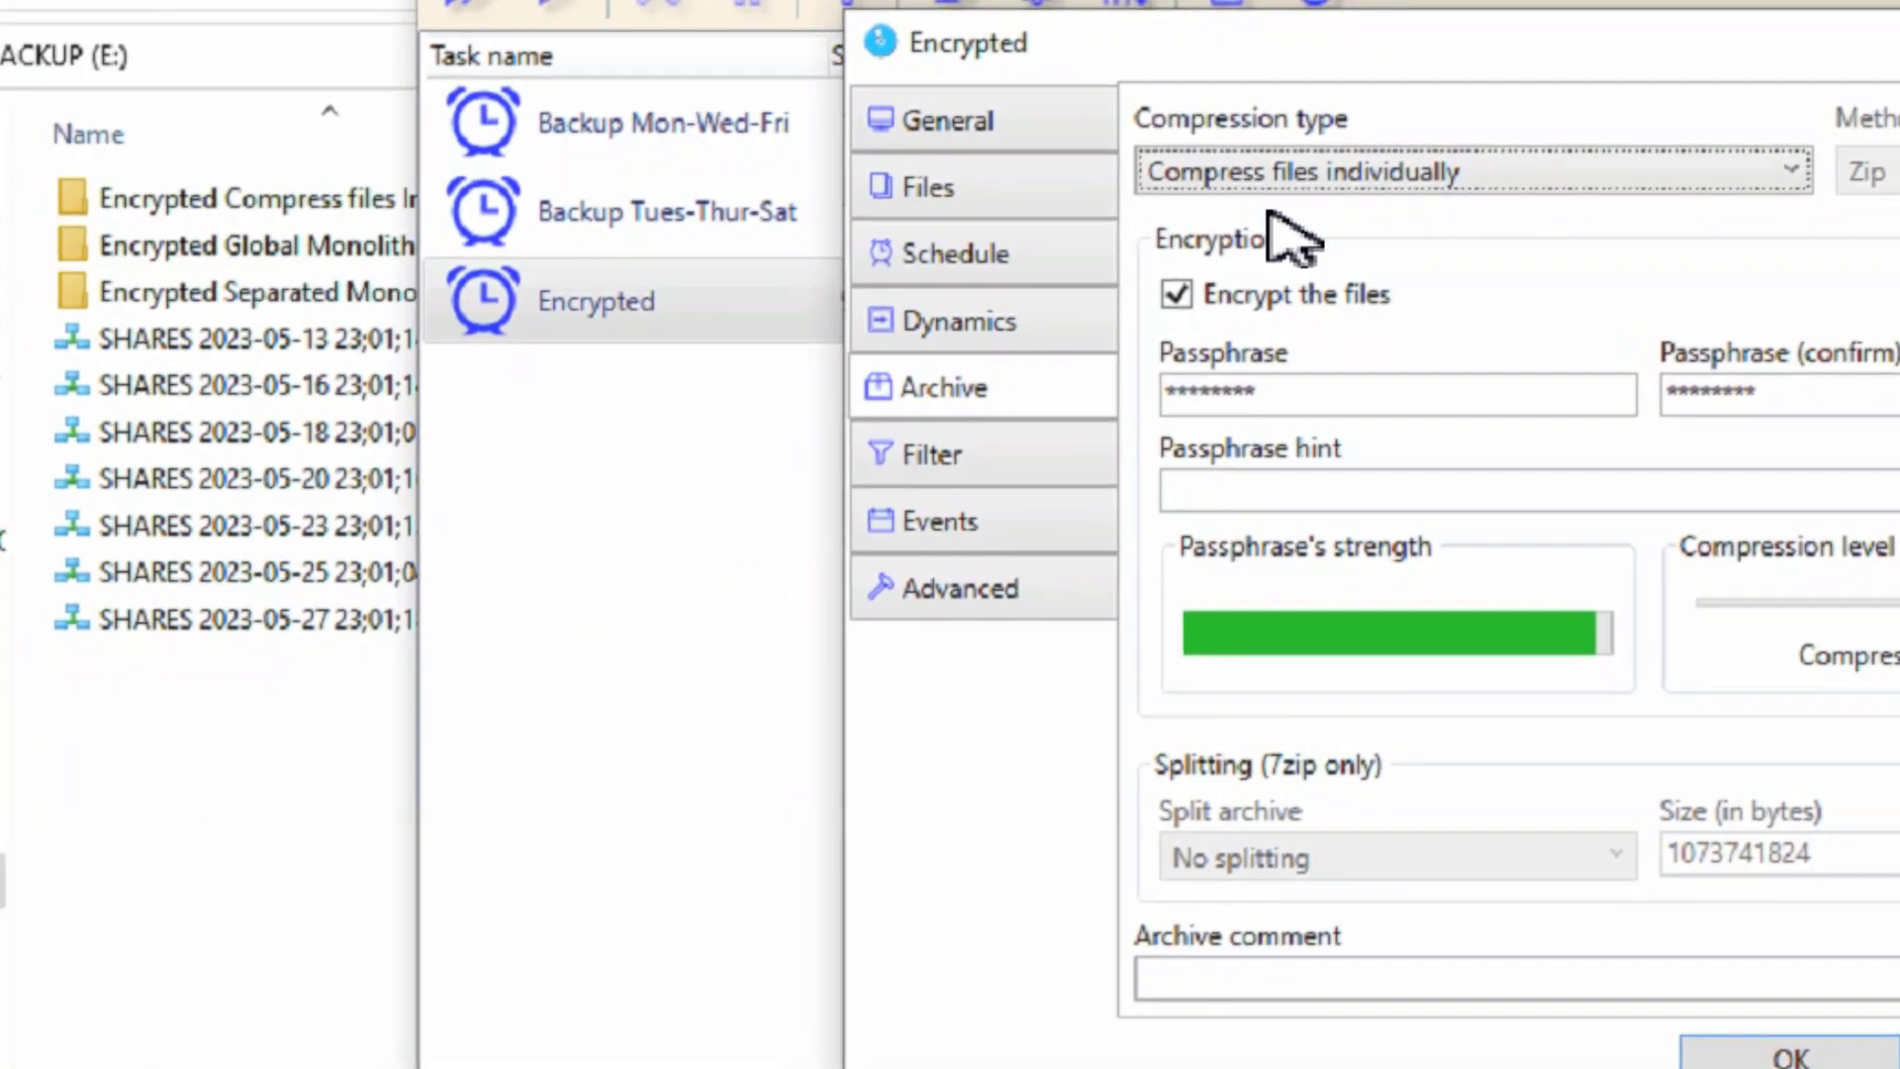
left_click(172, 197)
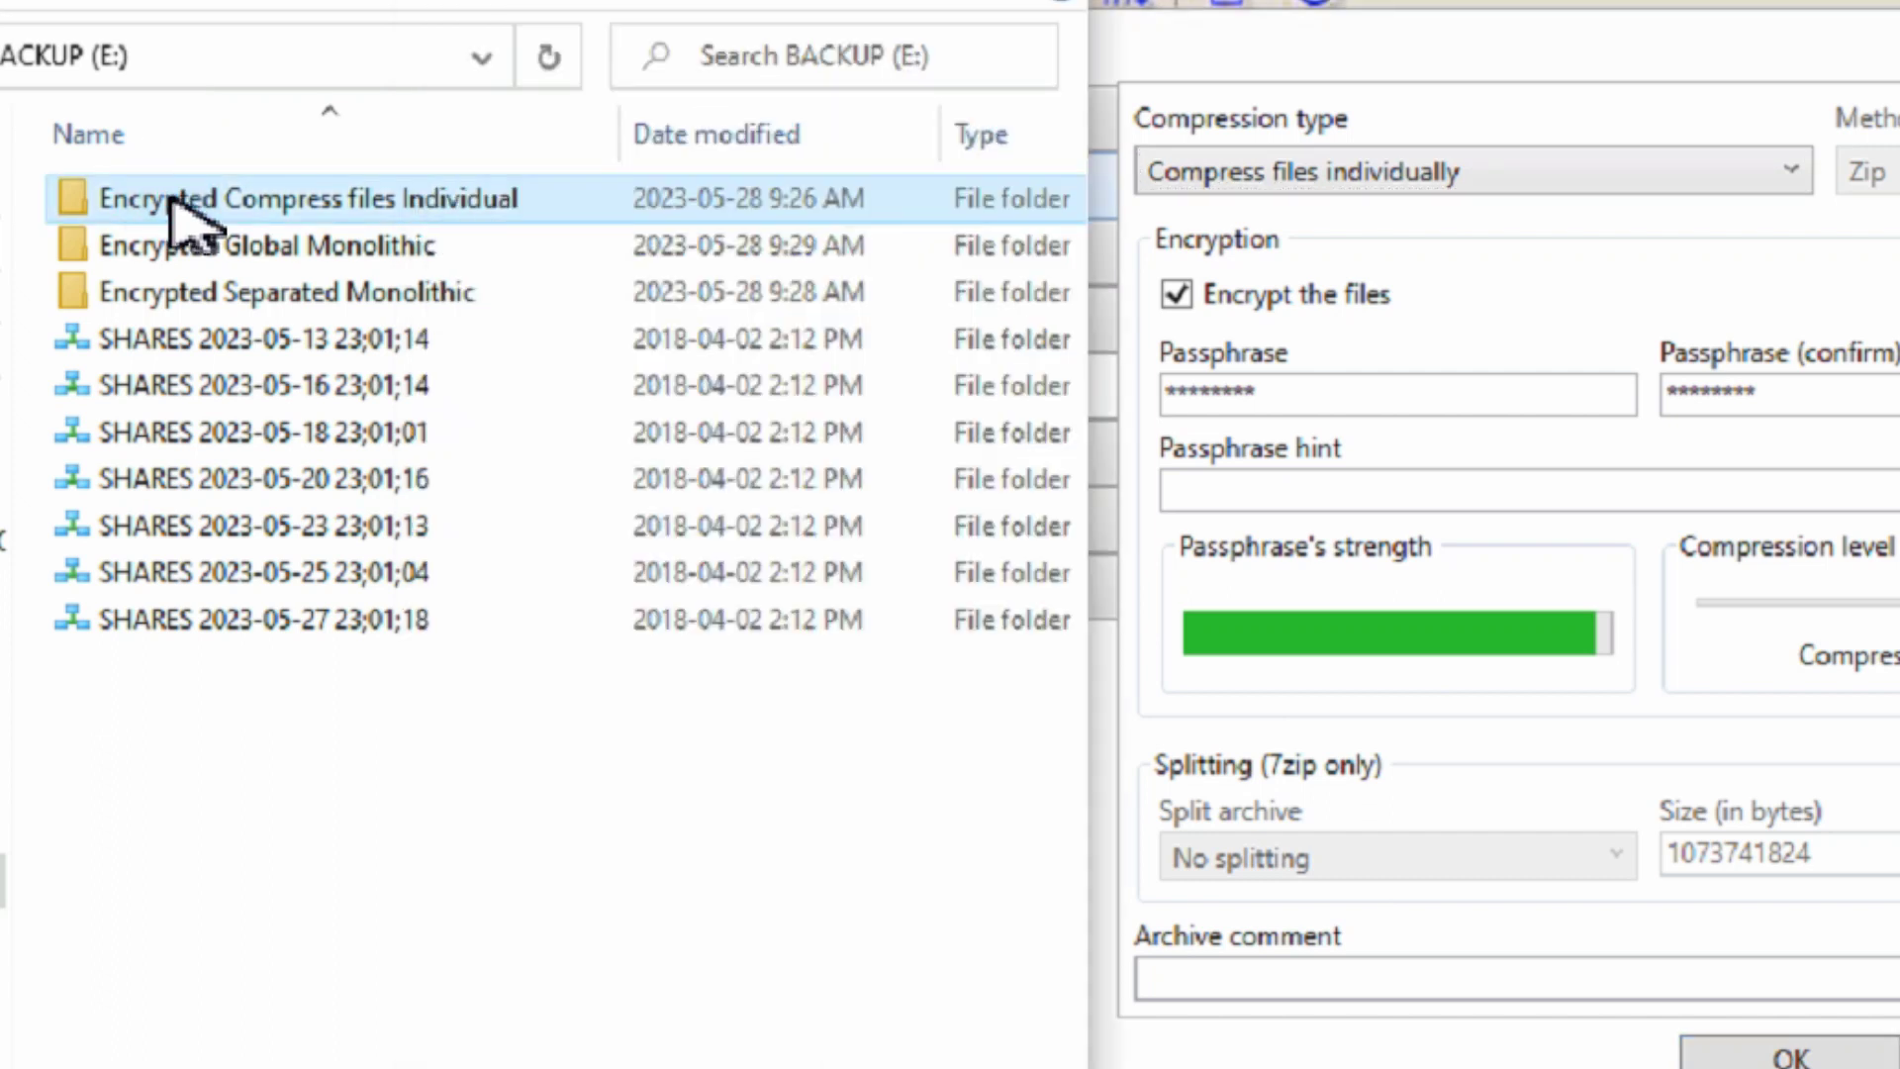
double_click(171, 198)
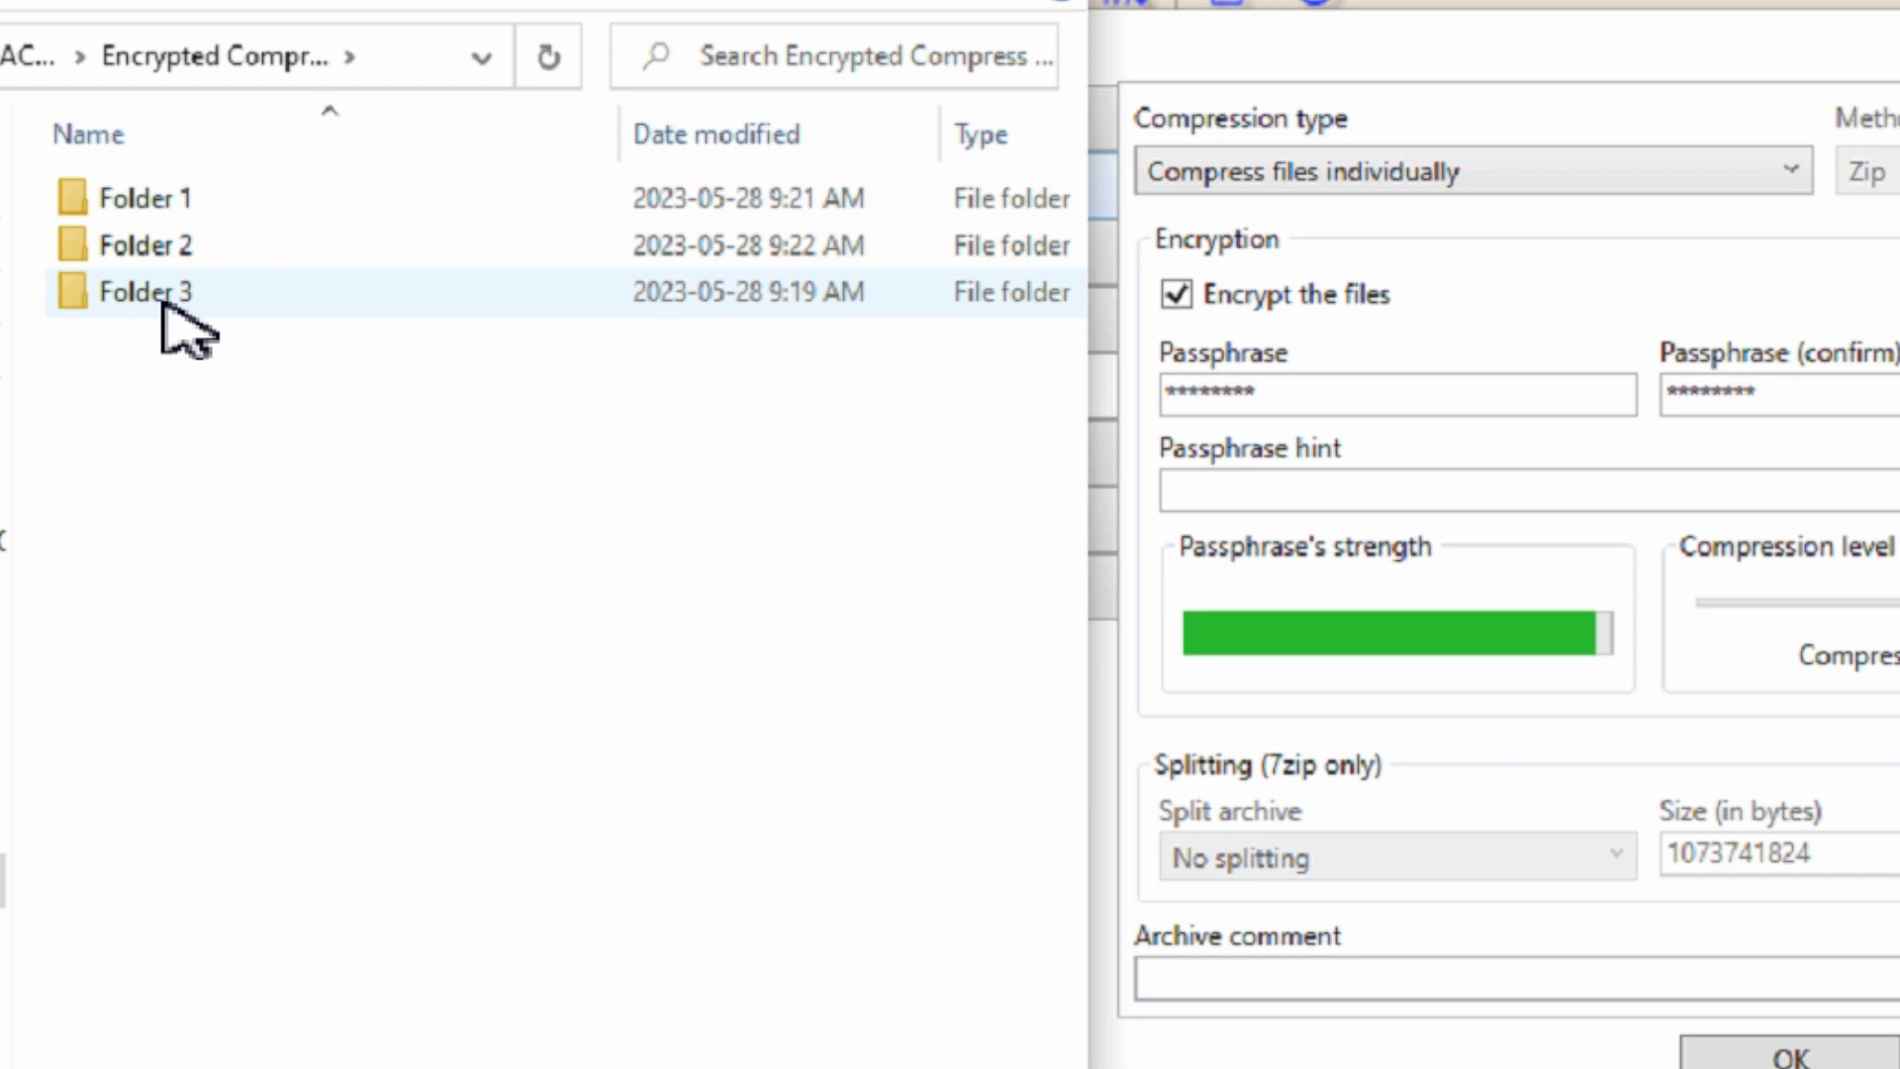
double_click(175, 199)
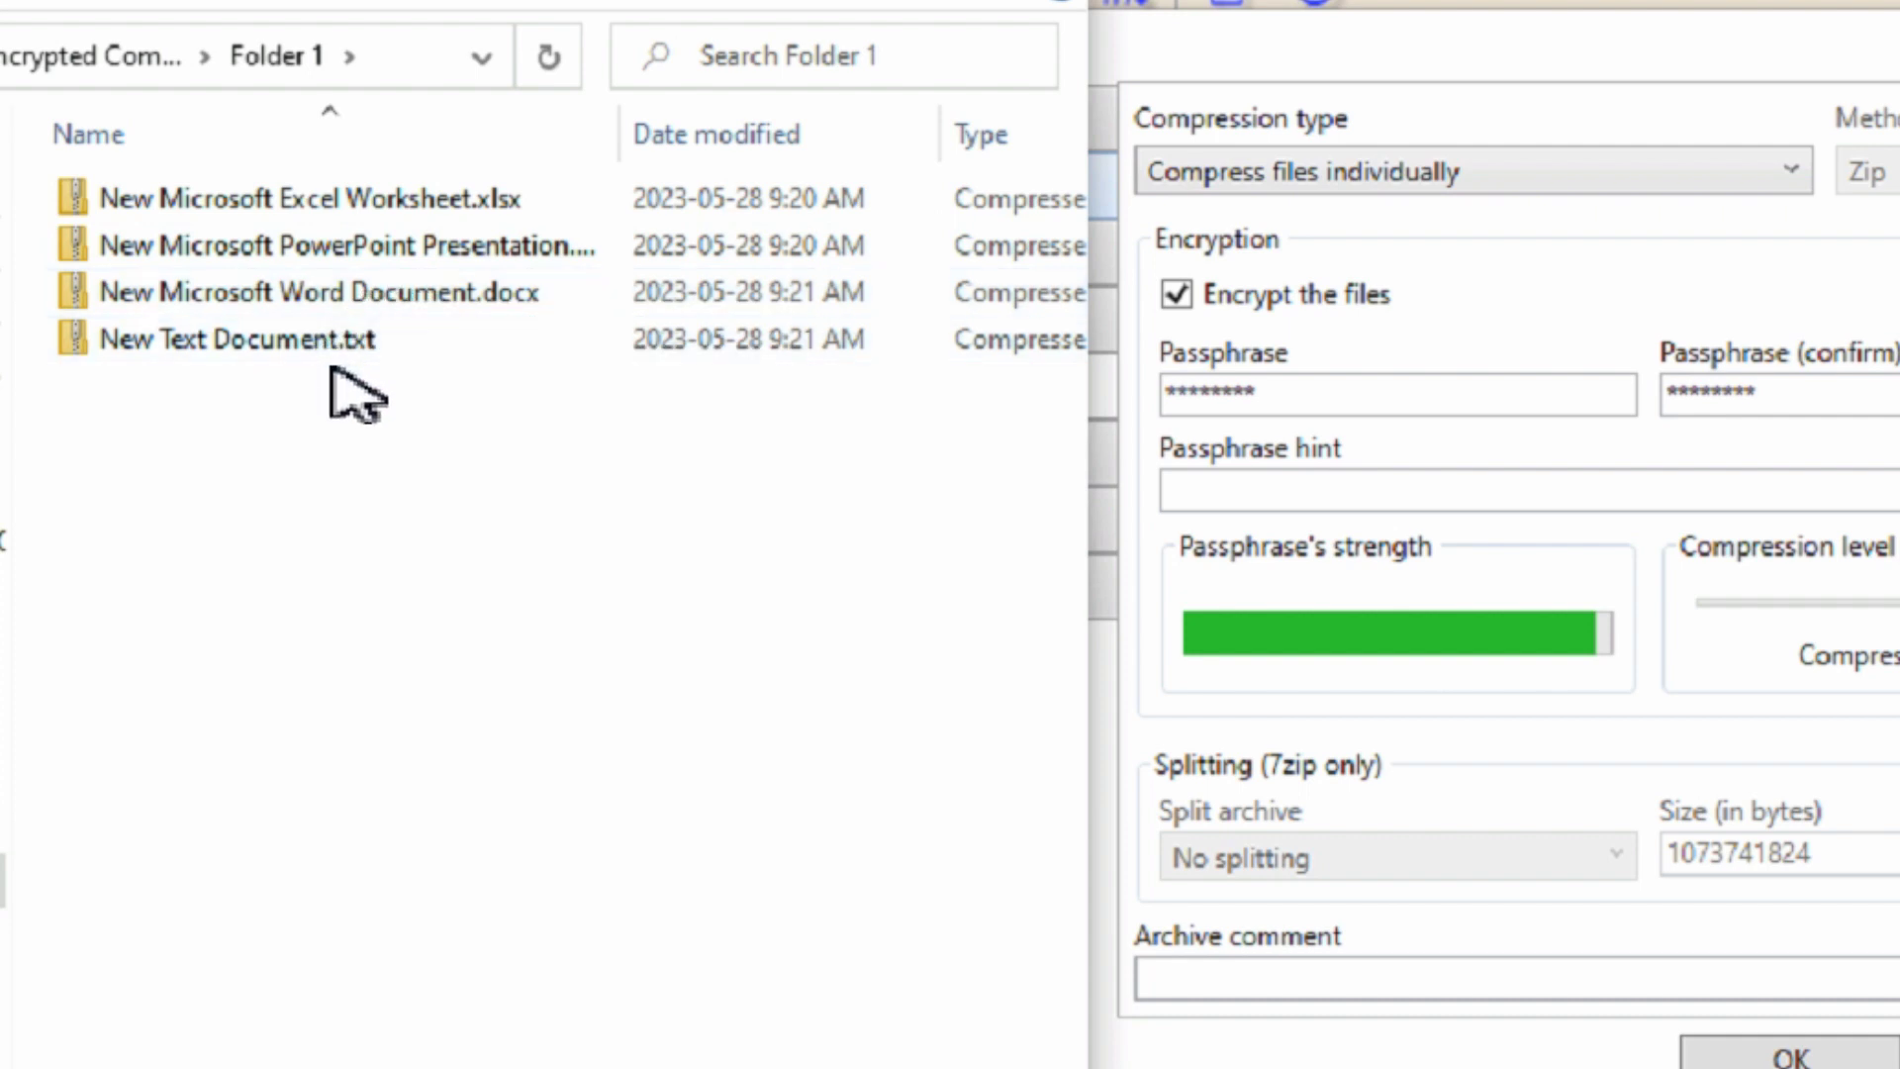
double_click(282, 203)
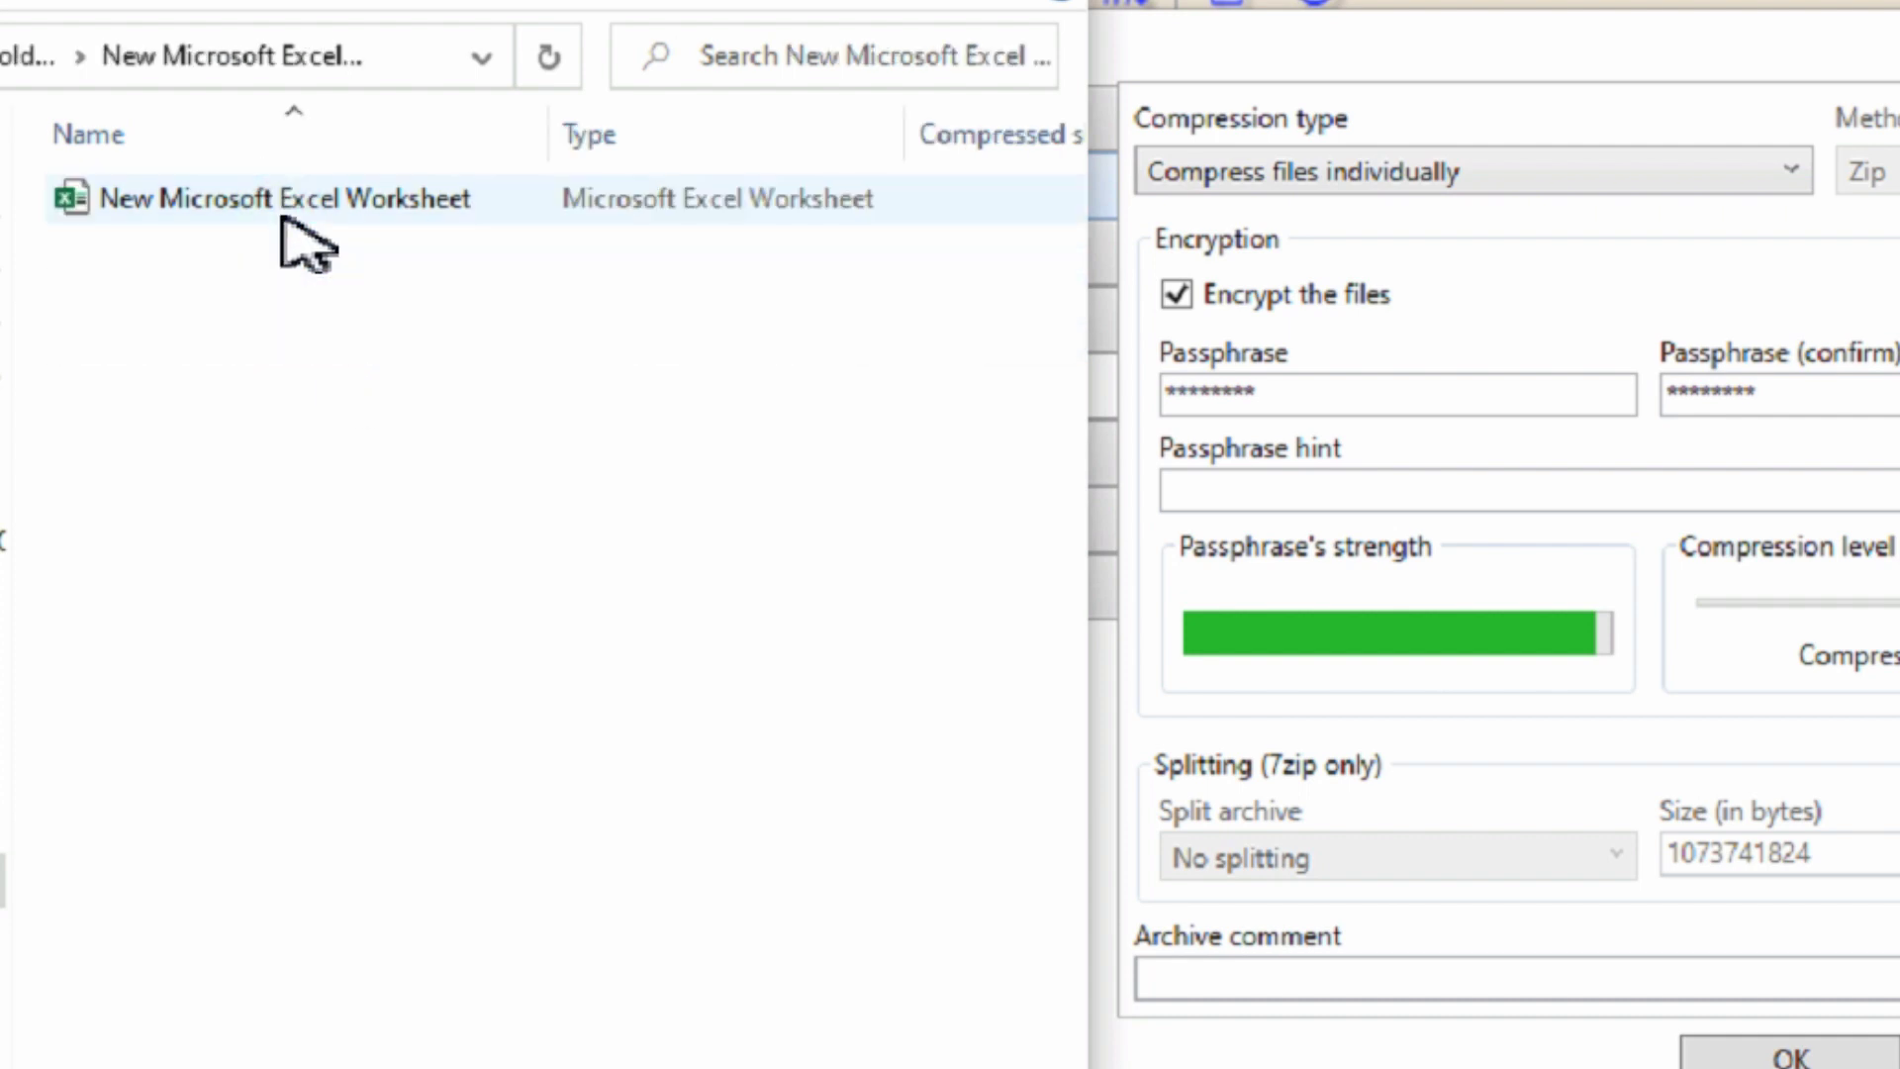
left_click(297, 208)
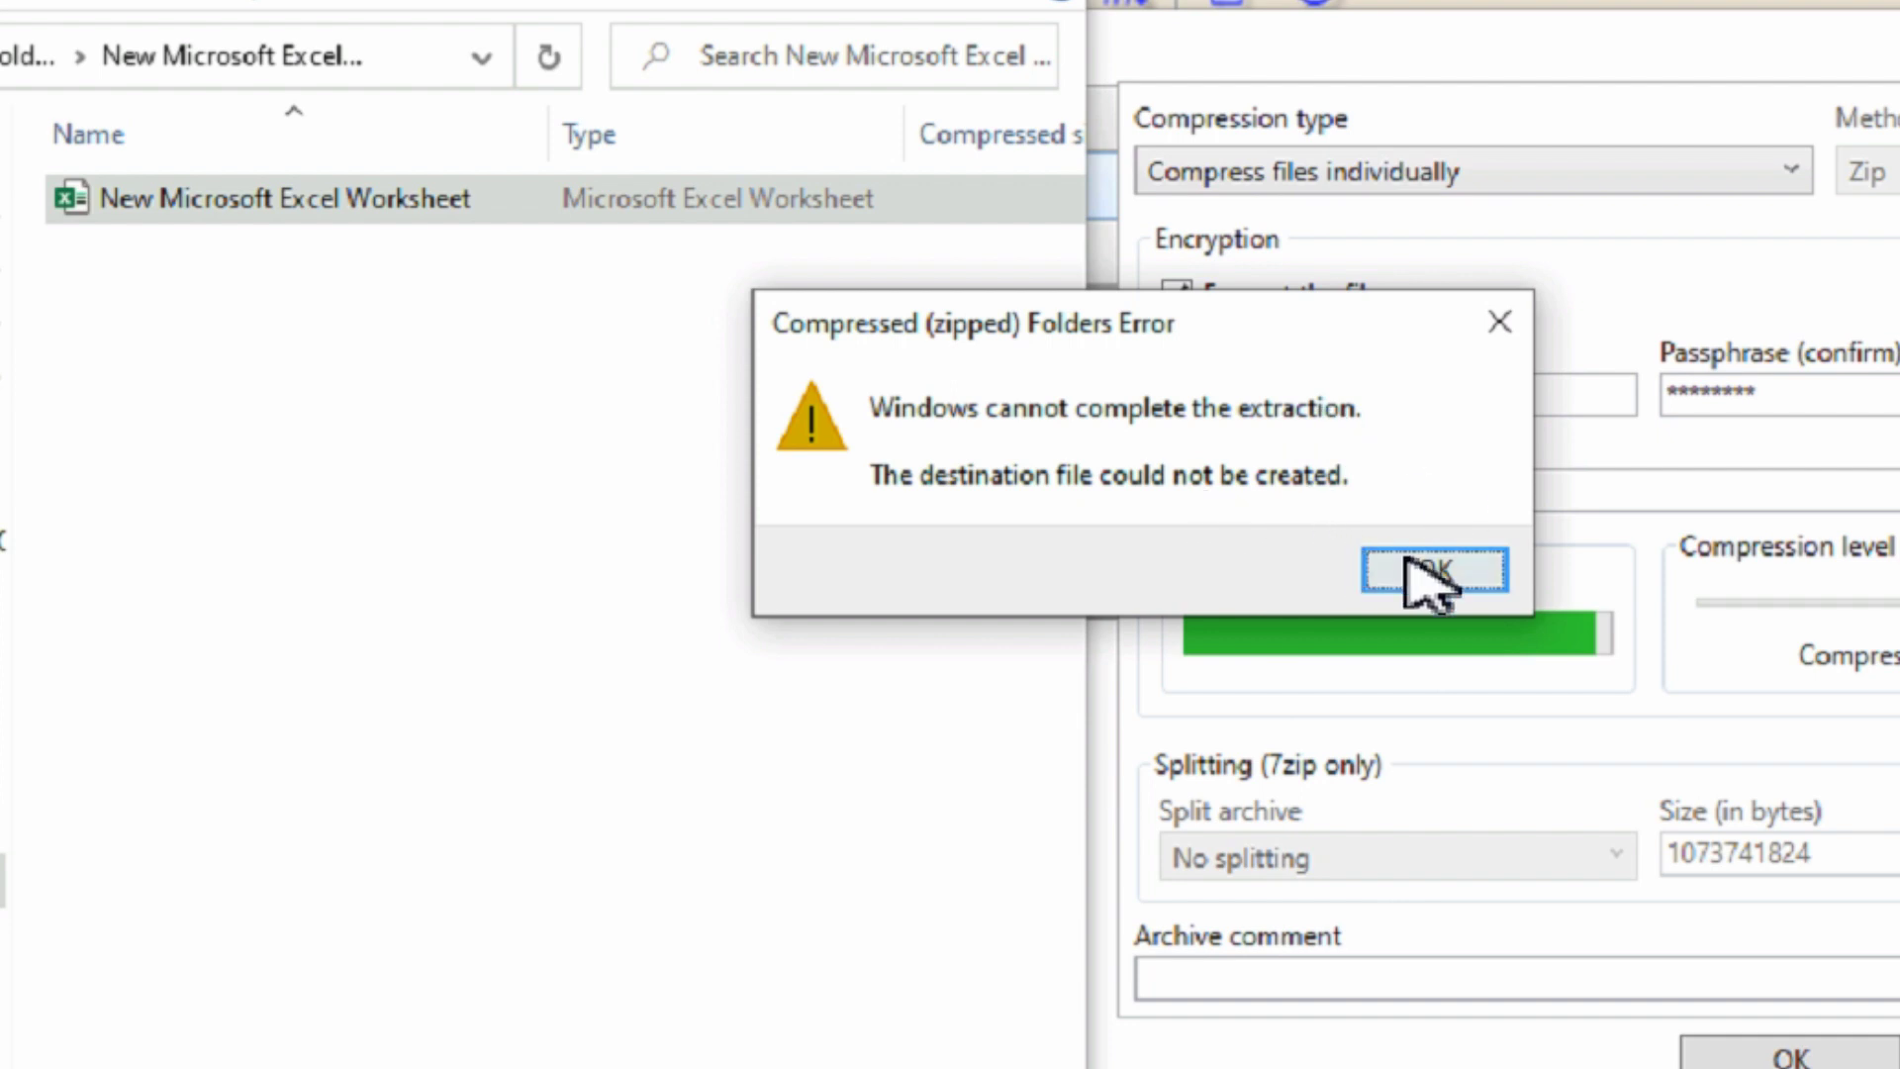
left_click(1460, 572)
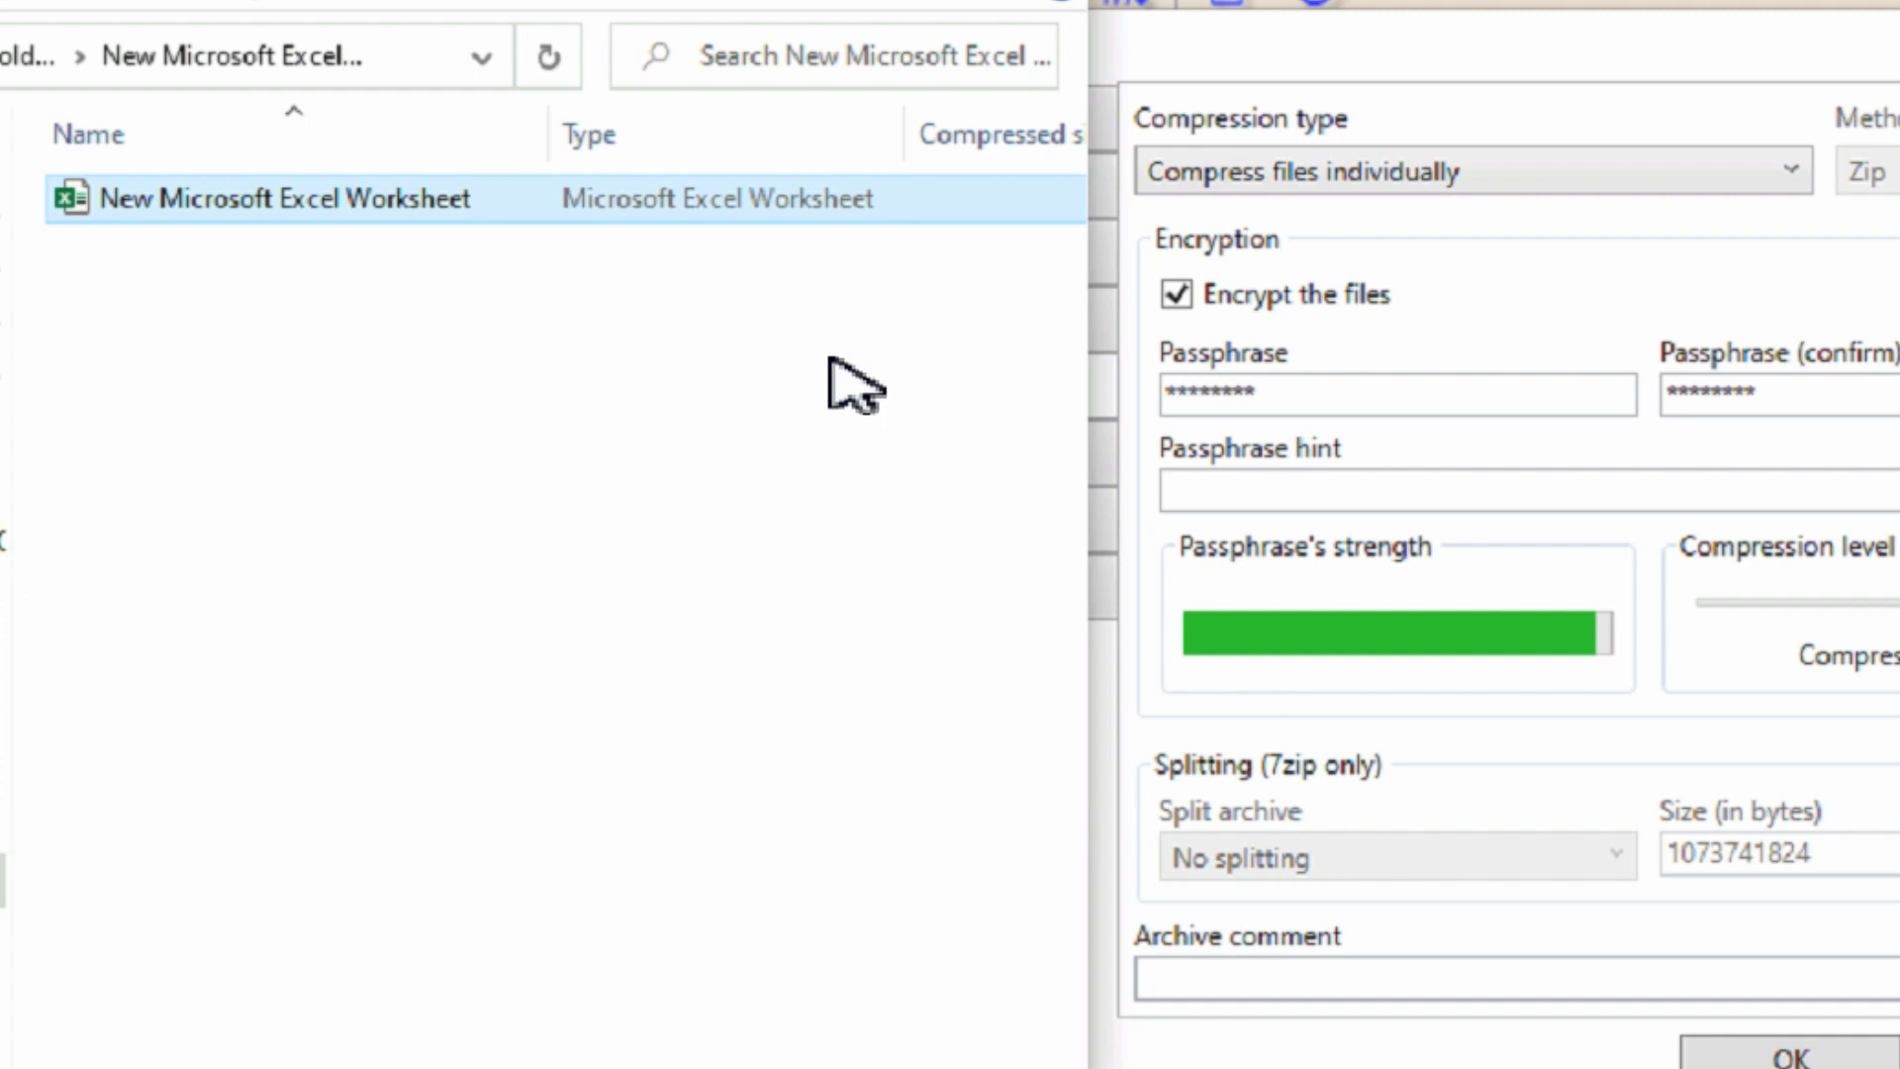
Step: Return Explorer to BACKUP (E:) and set compression type to Separated monolithic archives
left_click(22, 55)
left_click(22, 55)
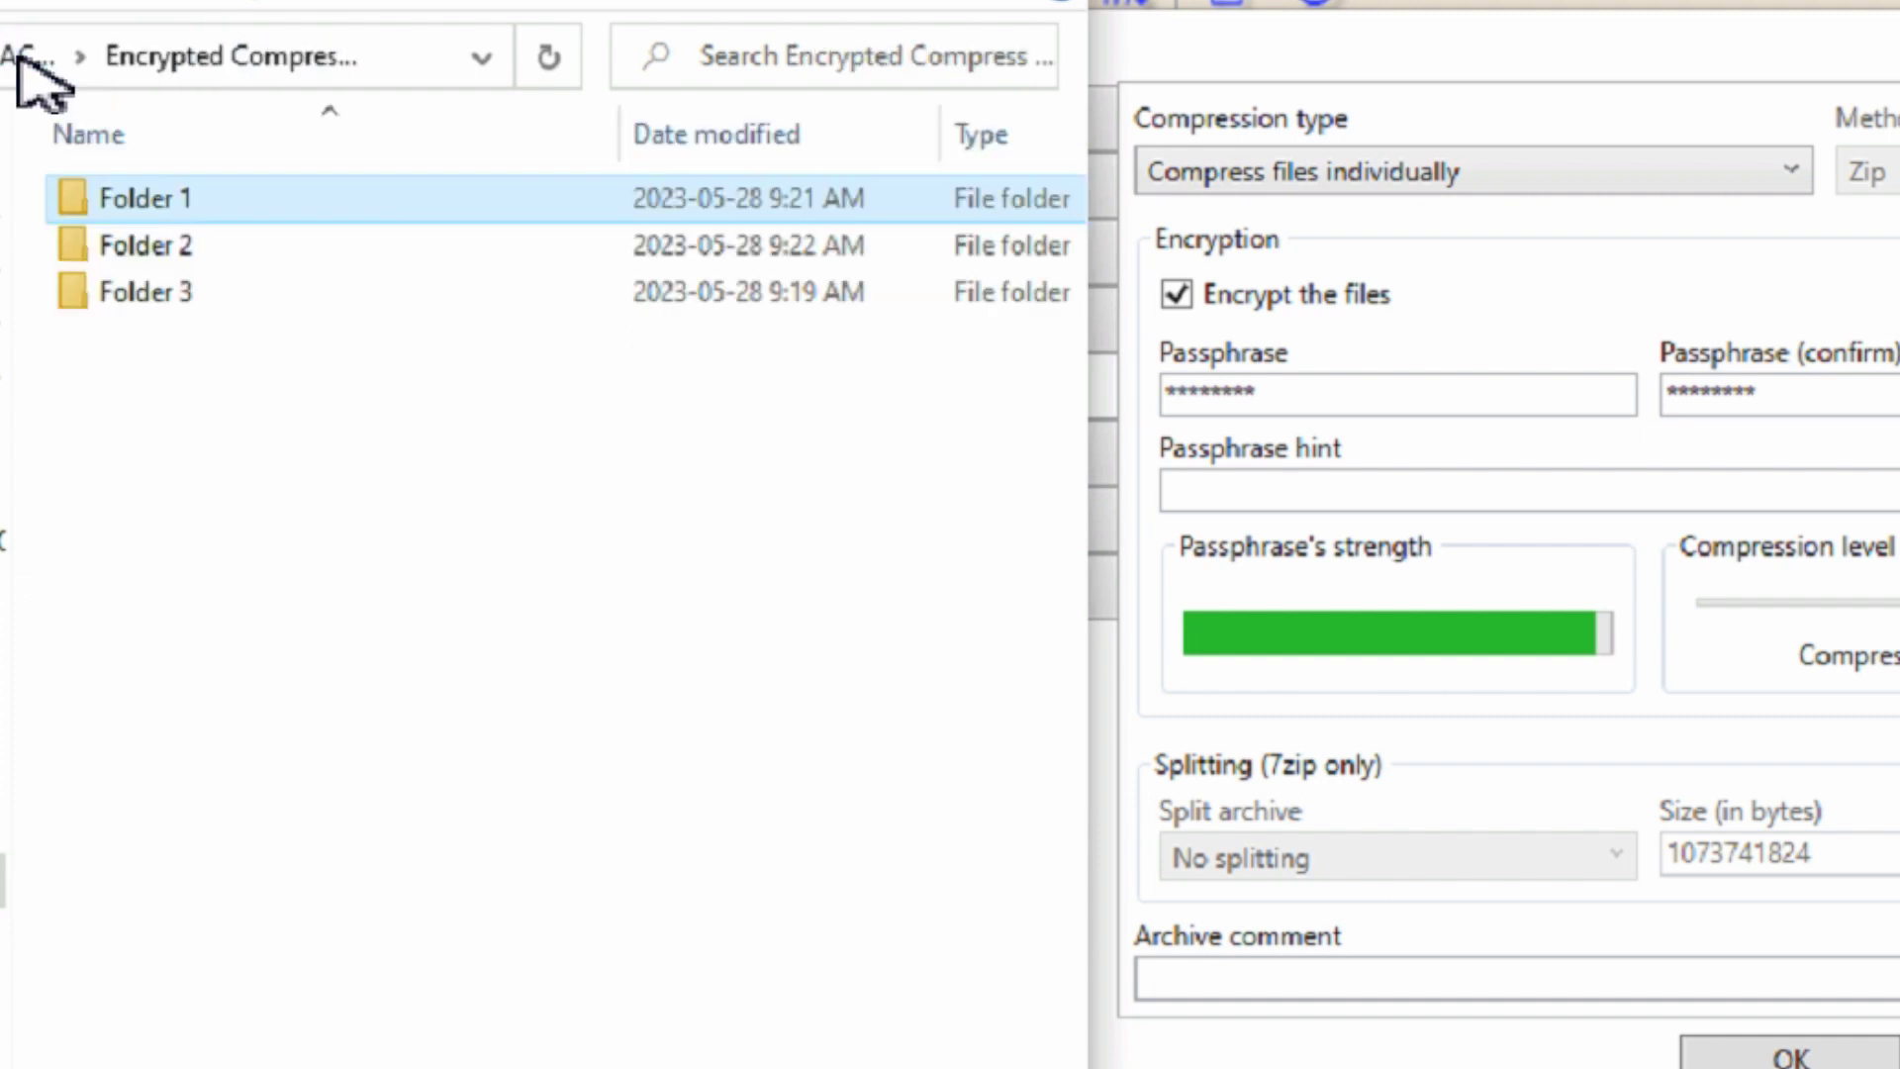
left_click(22, 56)
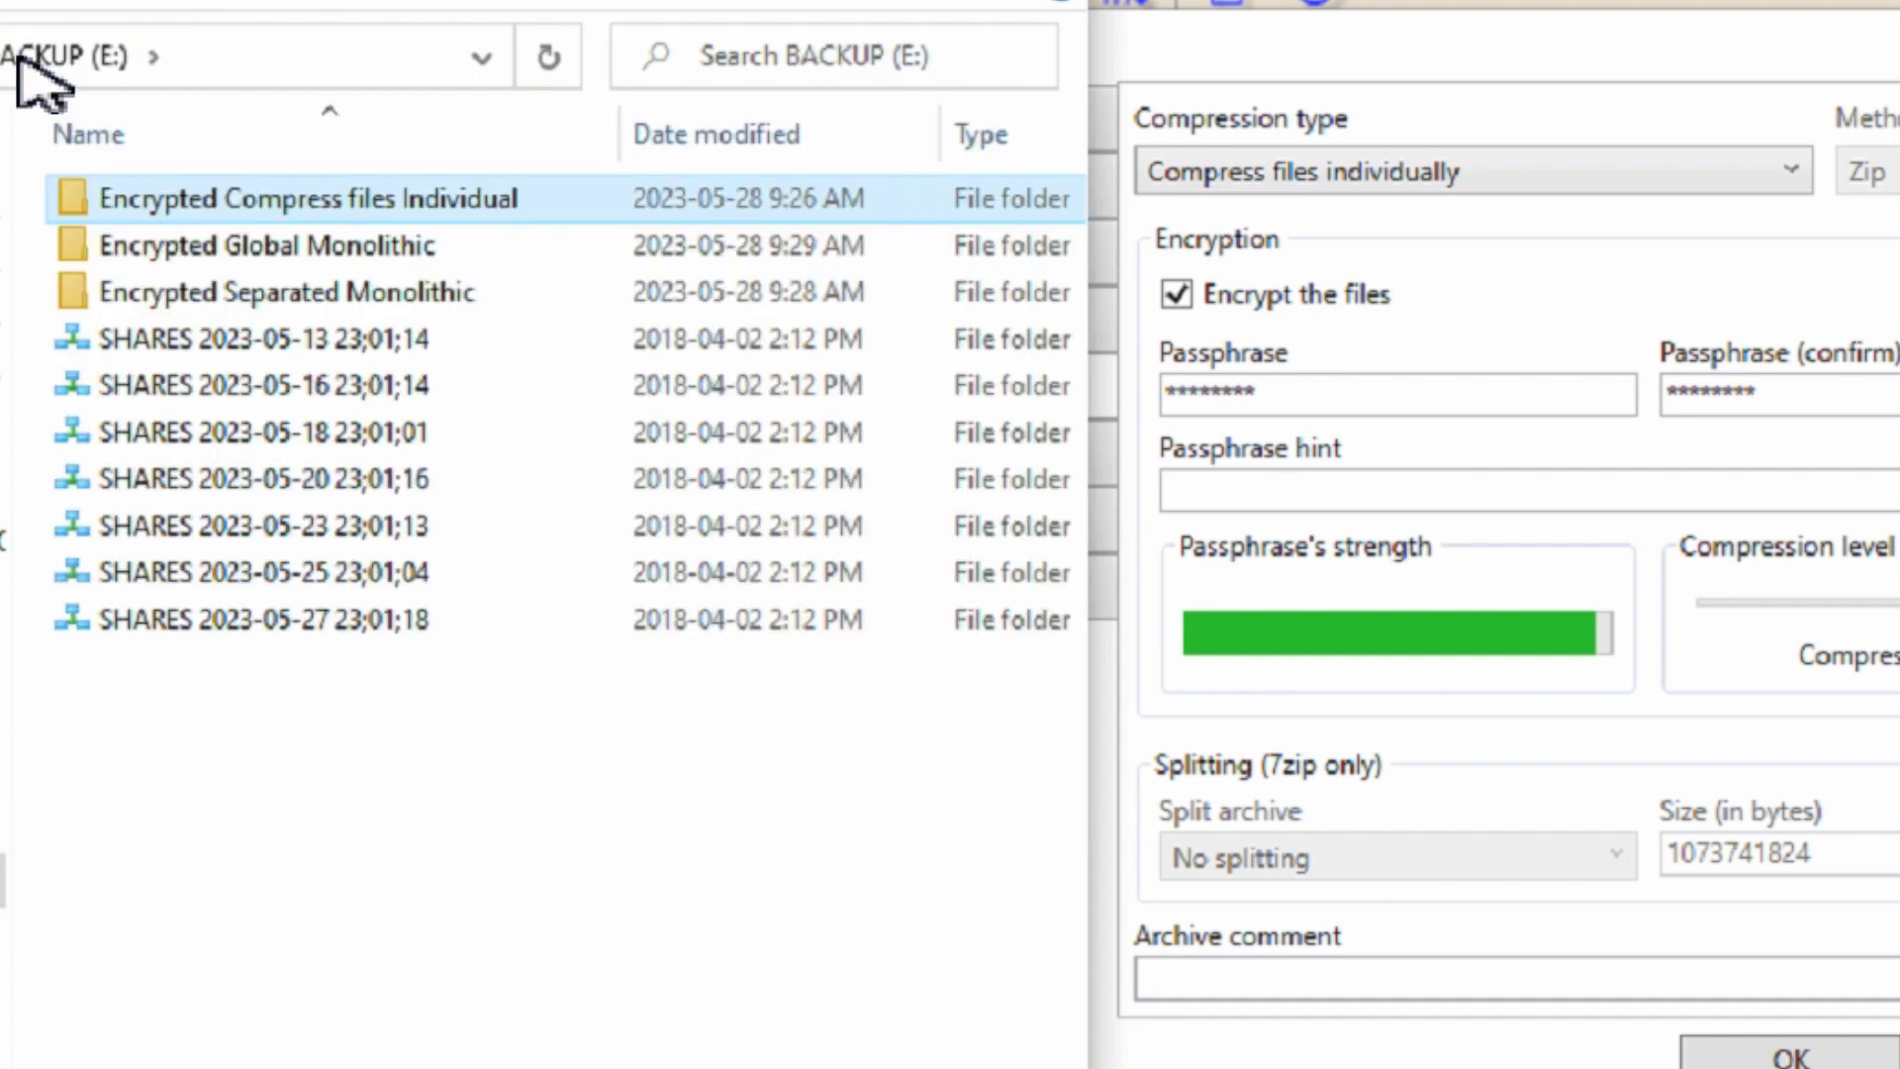
left_click(1286, 172)
left_click(1276, 310)
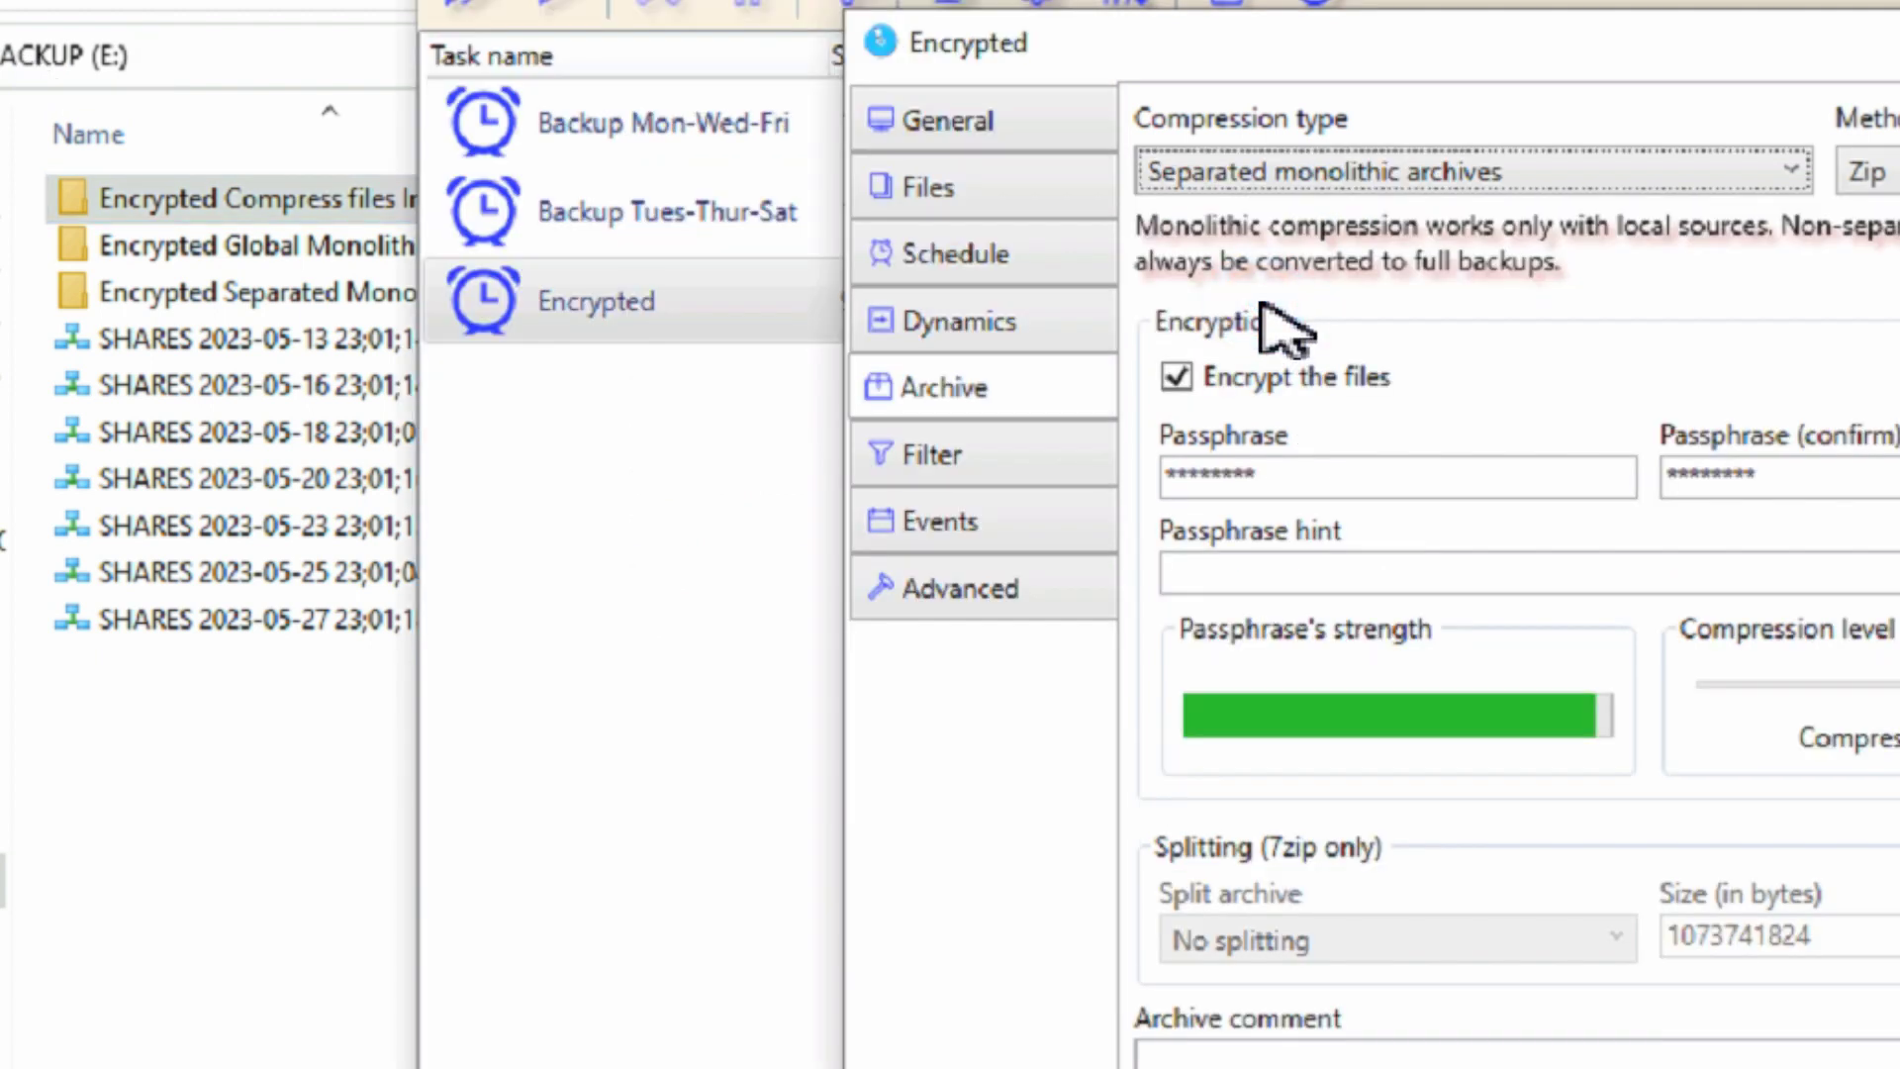
Step: Open Encrypted Separated Monolithic > Folder 1 archive, try the Excel worksheet, and dismiss the extraction error
left_click(265, 302)
double_click(297, 304)
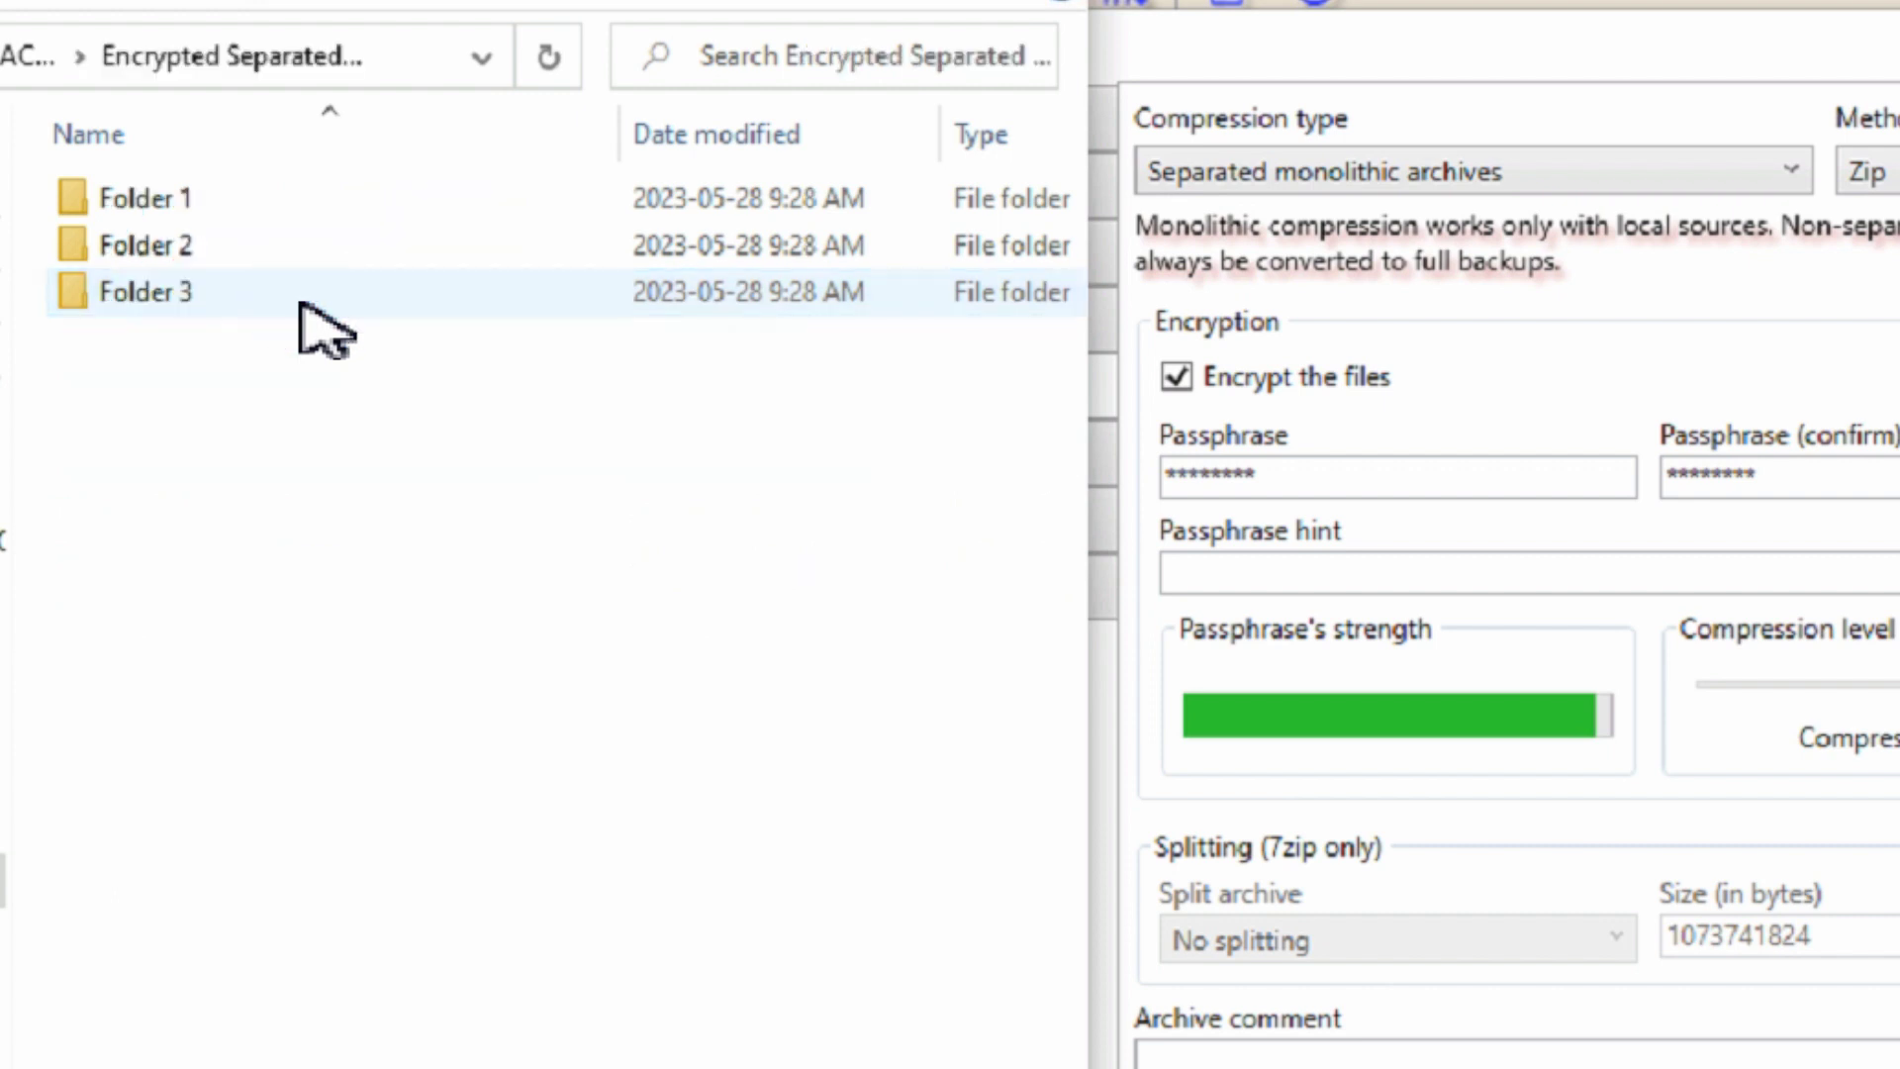
left_click(193, 198)
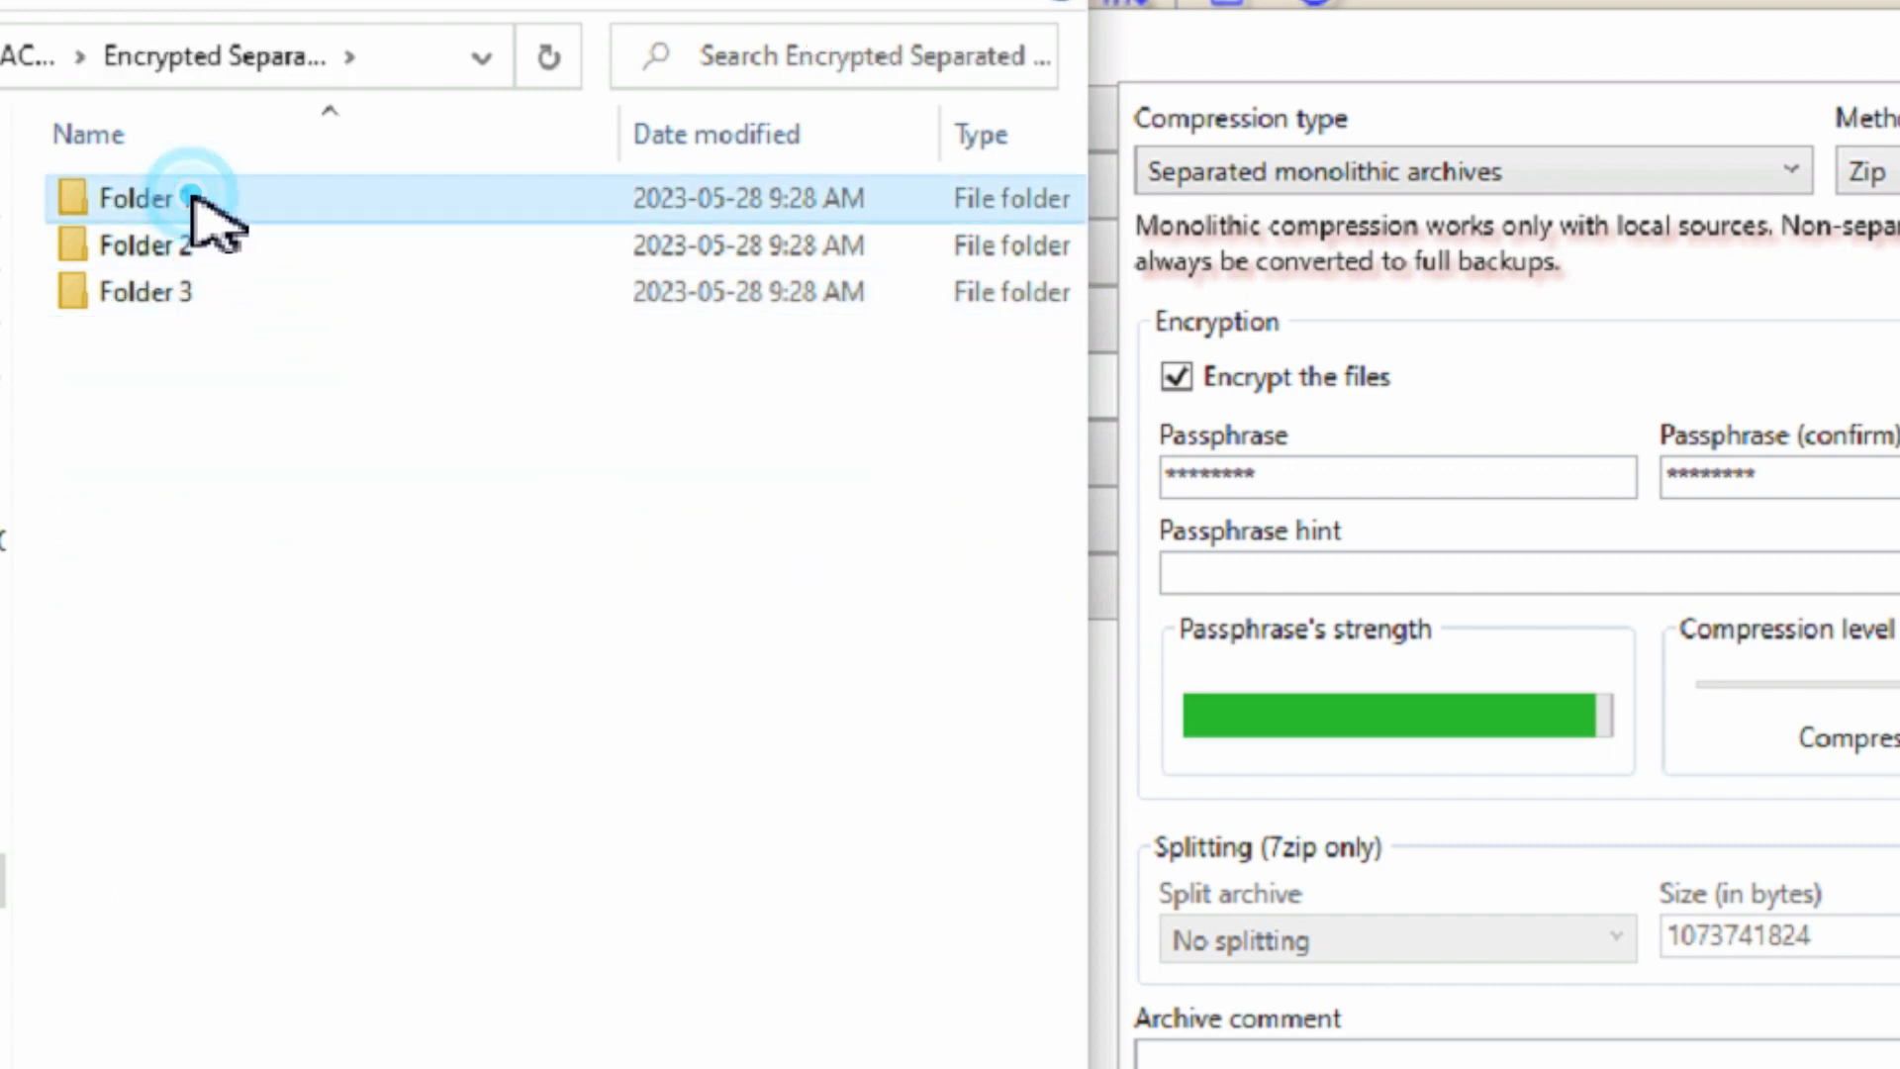
double_click(193, 198)
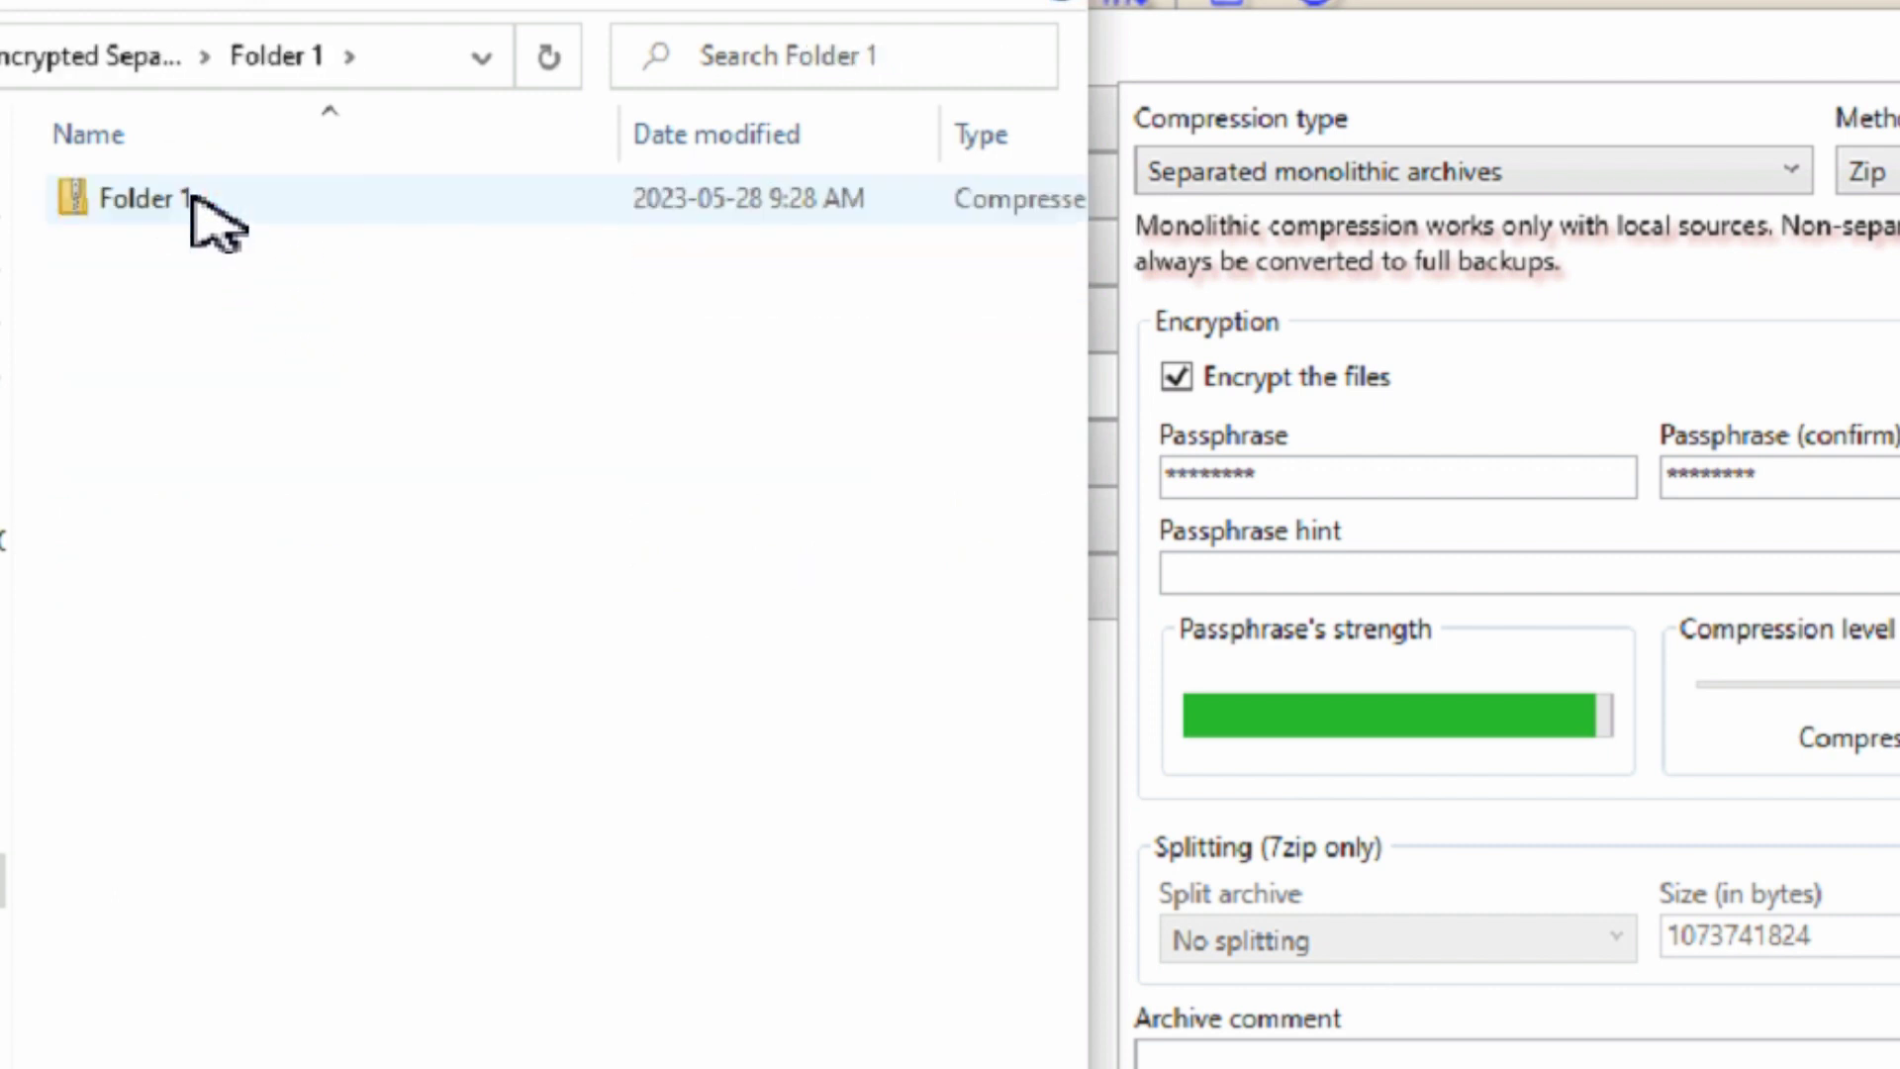
double_click(126, 202)
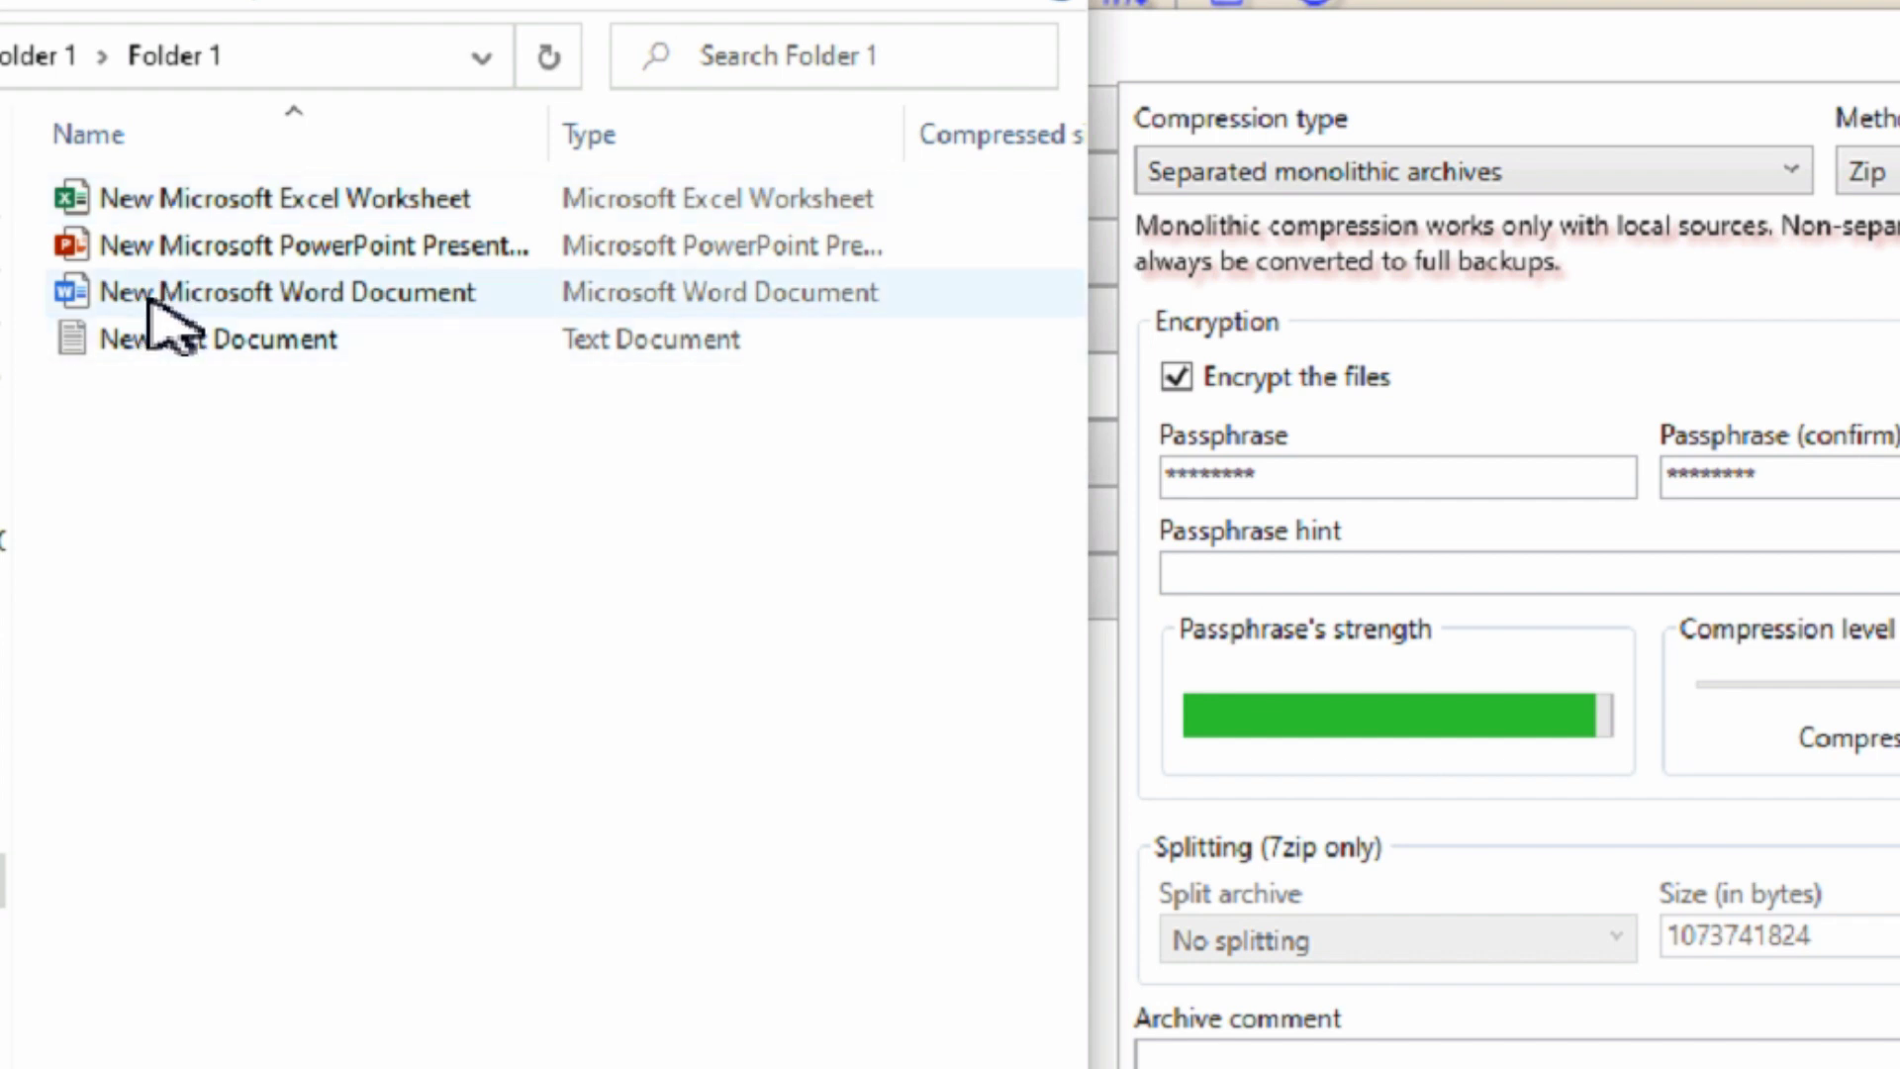
double_click(156, 202)
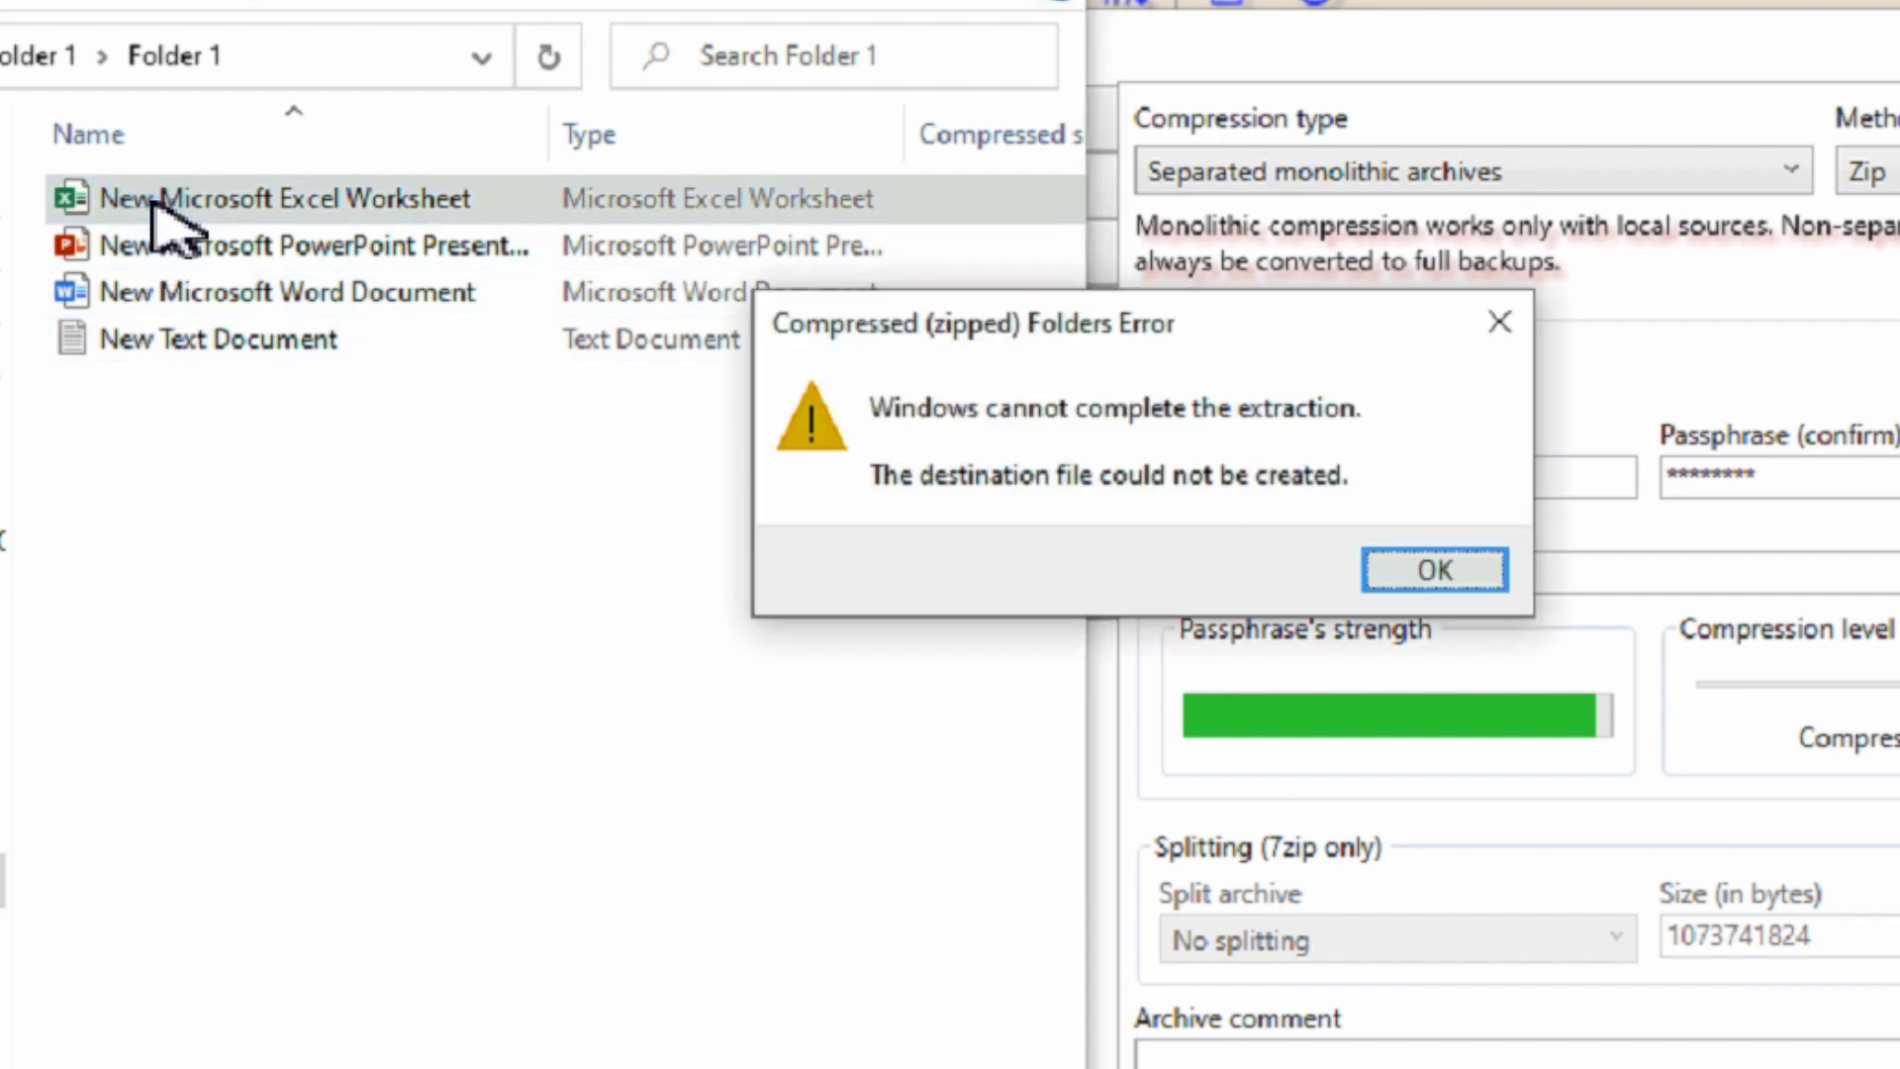
left_click(1421, 566)
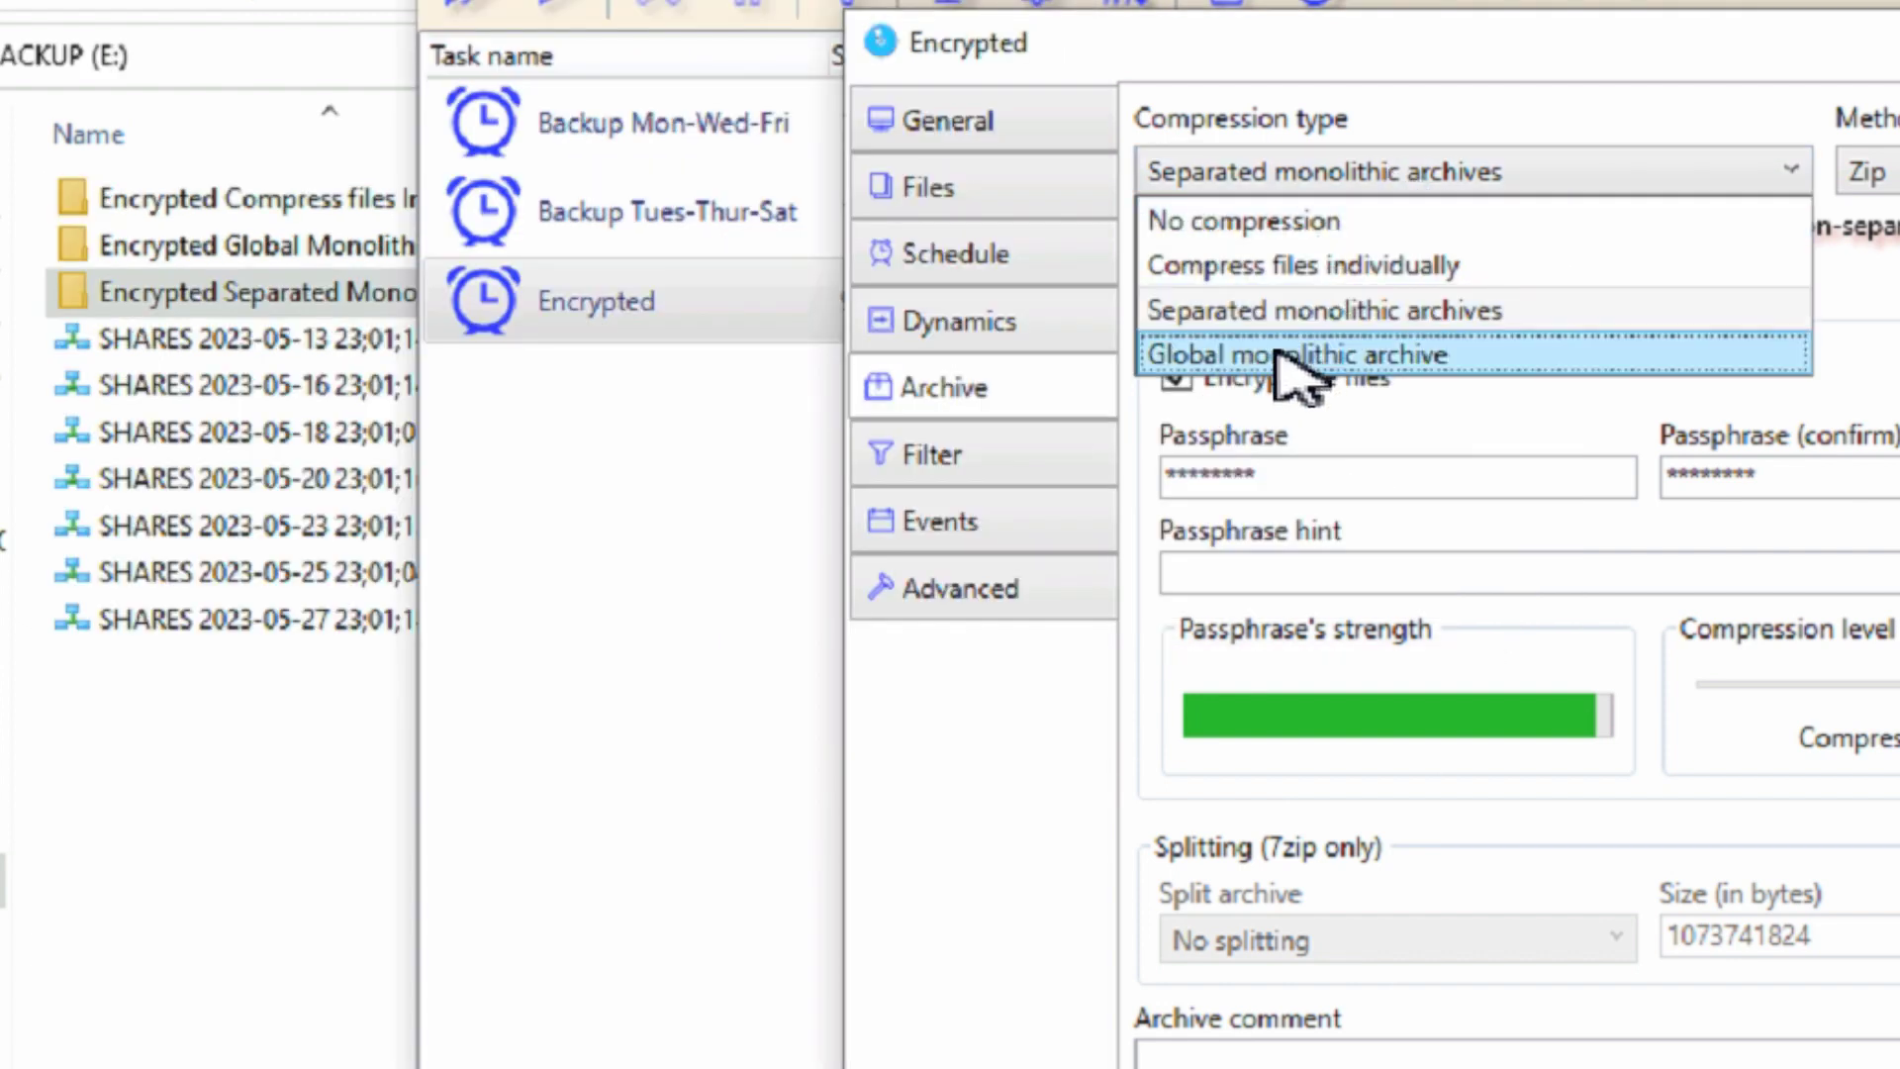
Step: Switch to Global monolithic archive and open E:\Encrypted Global Monolithic\TEMP TEST
left_click(1360, 379)
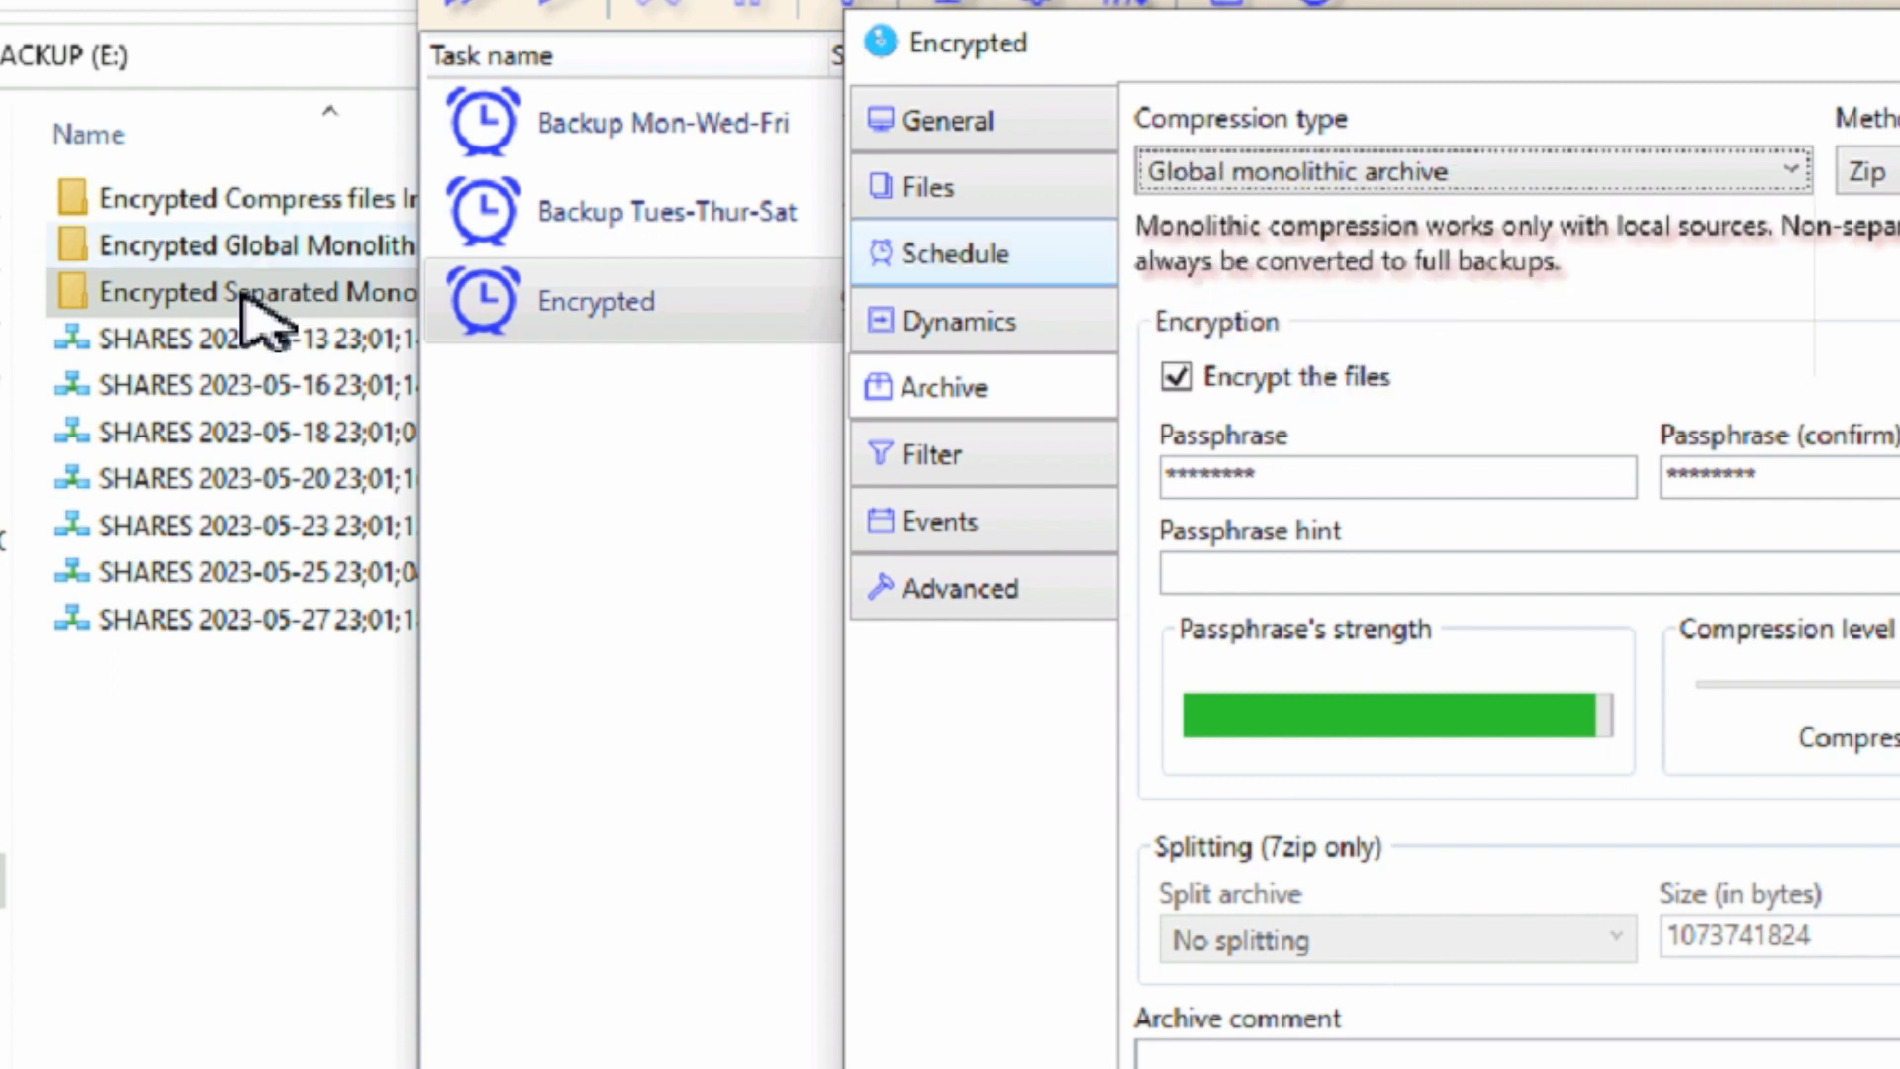
left_click(210, 255)
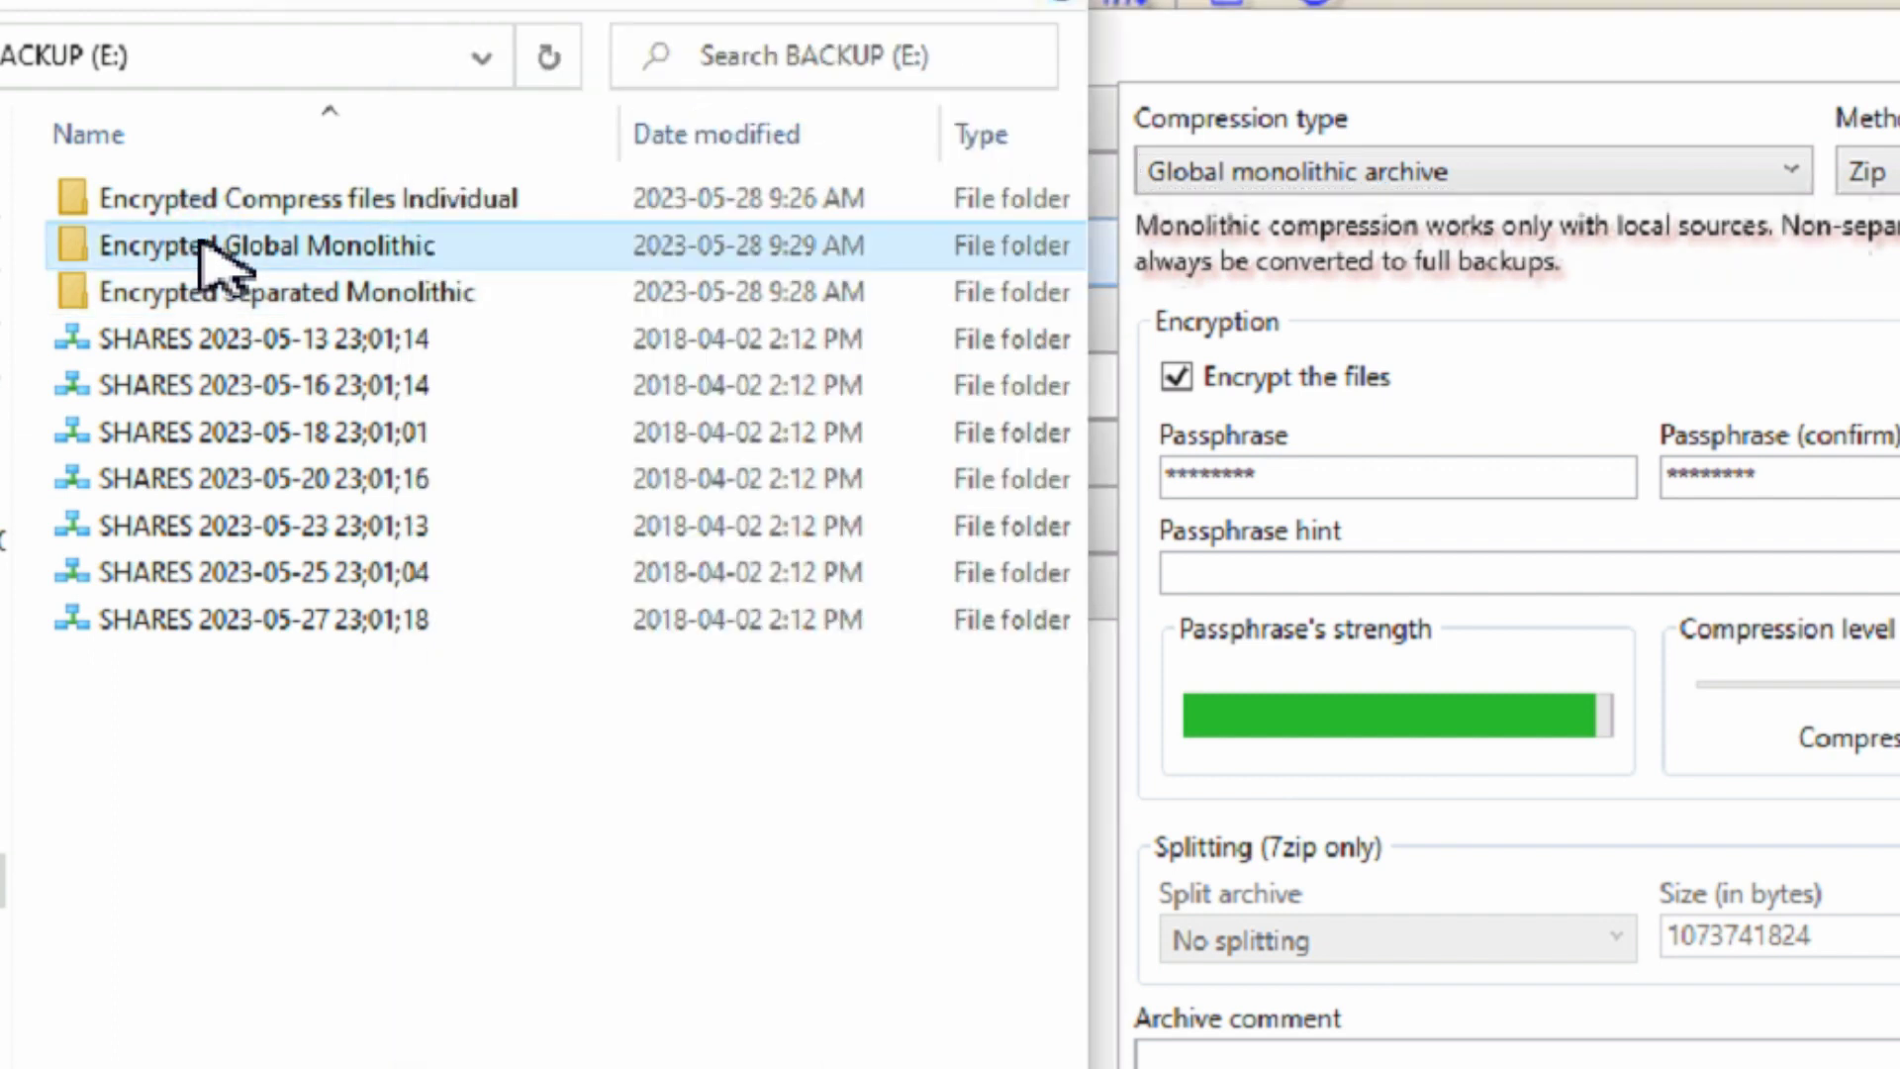
double_click(269, 247)
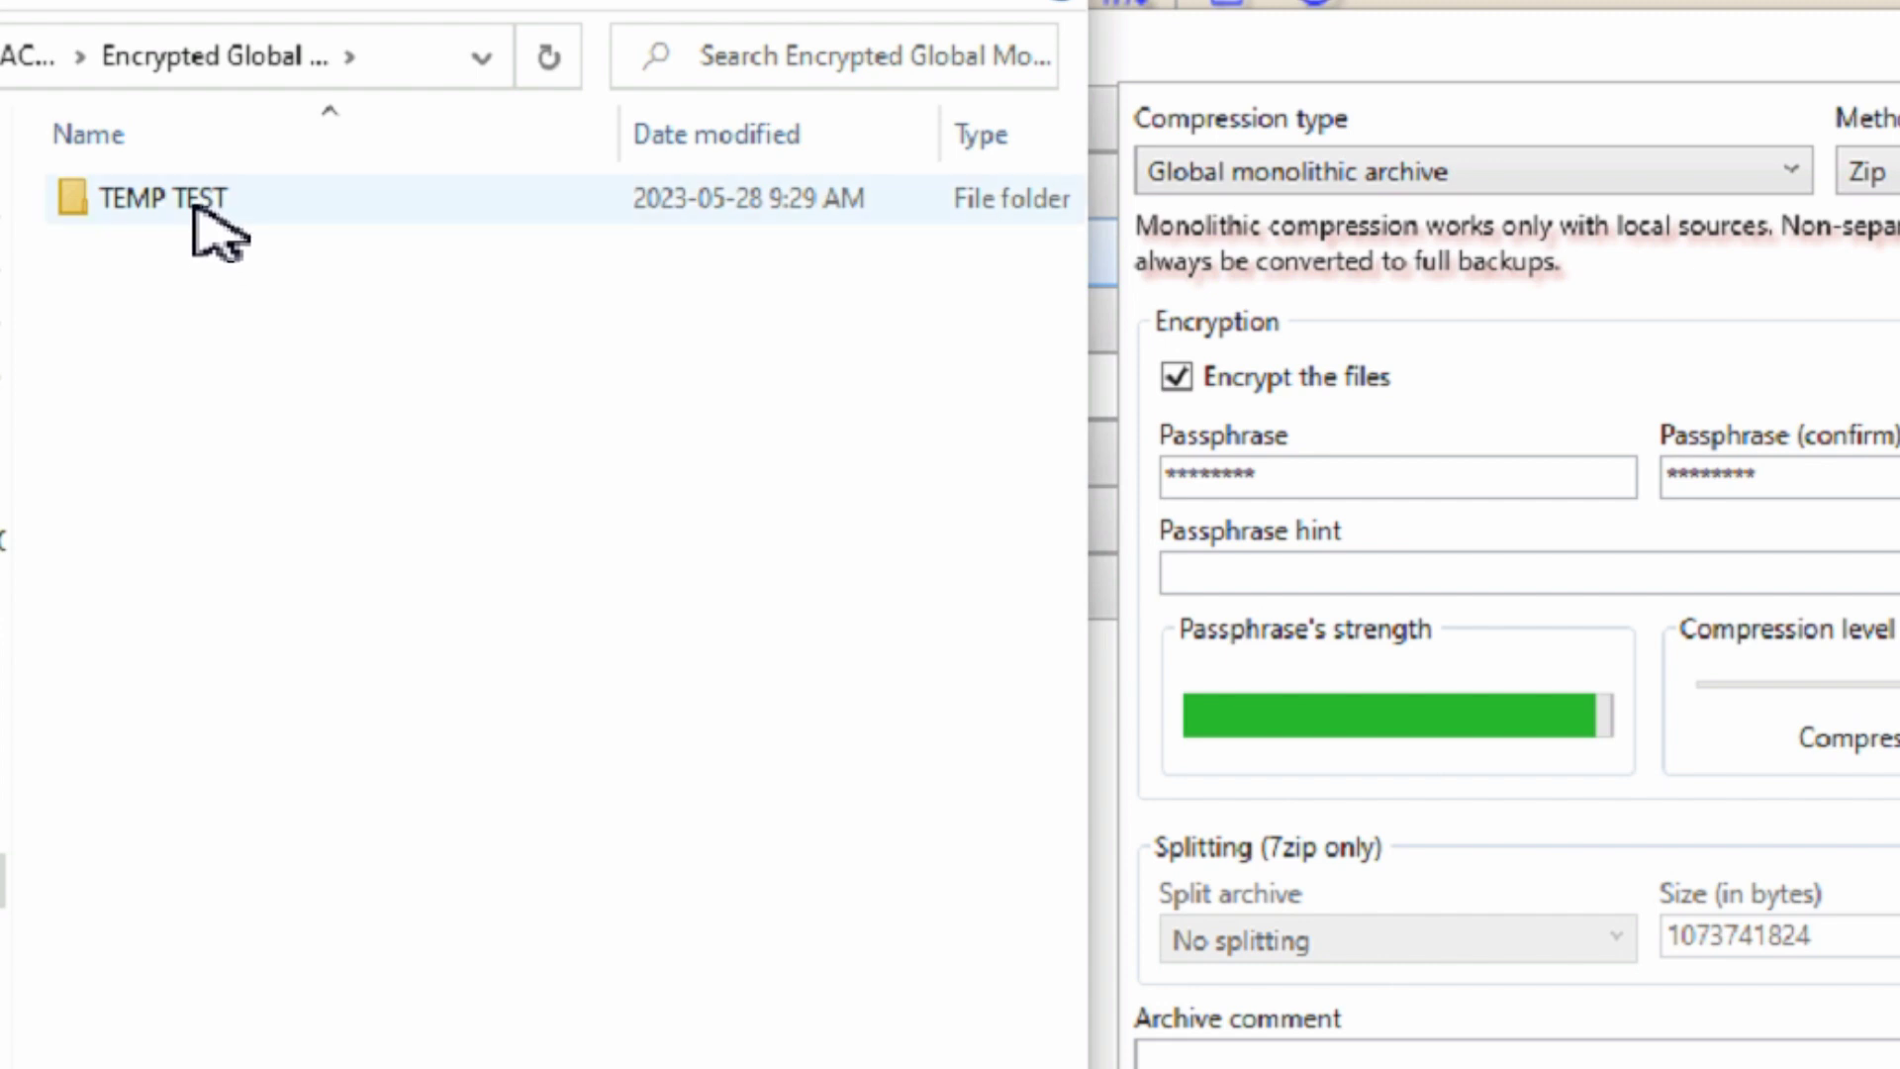
double_click(195, 214)
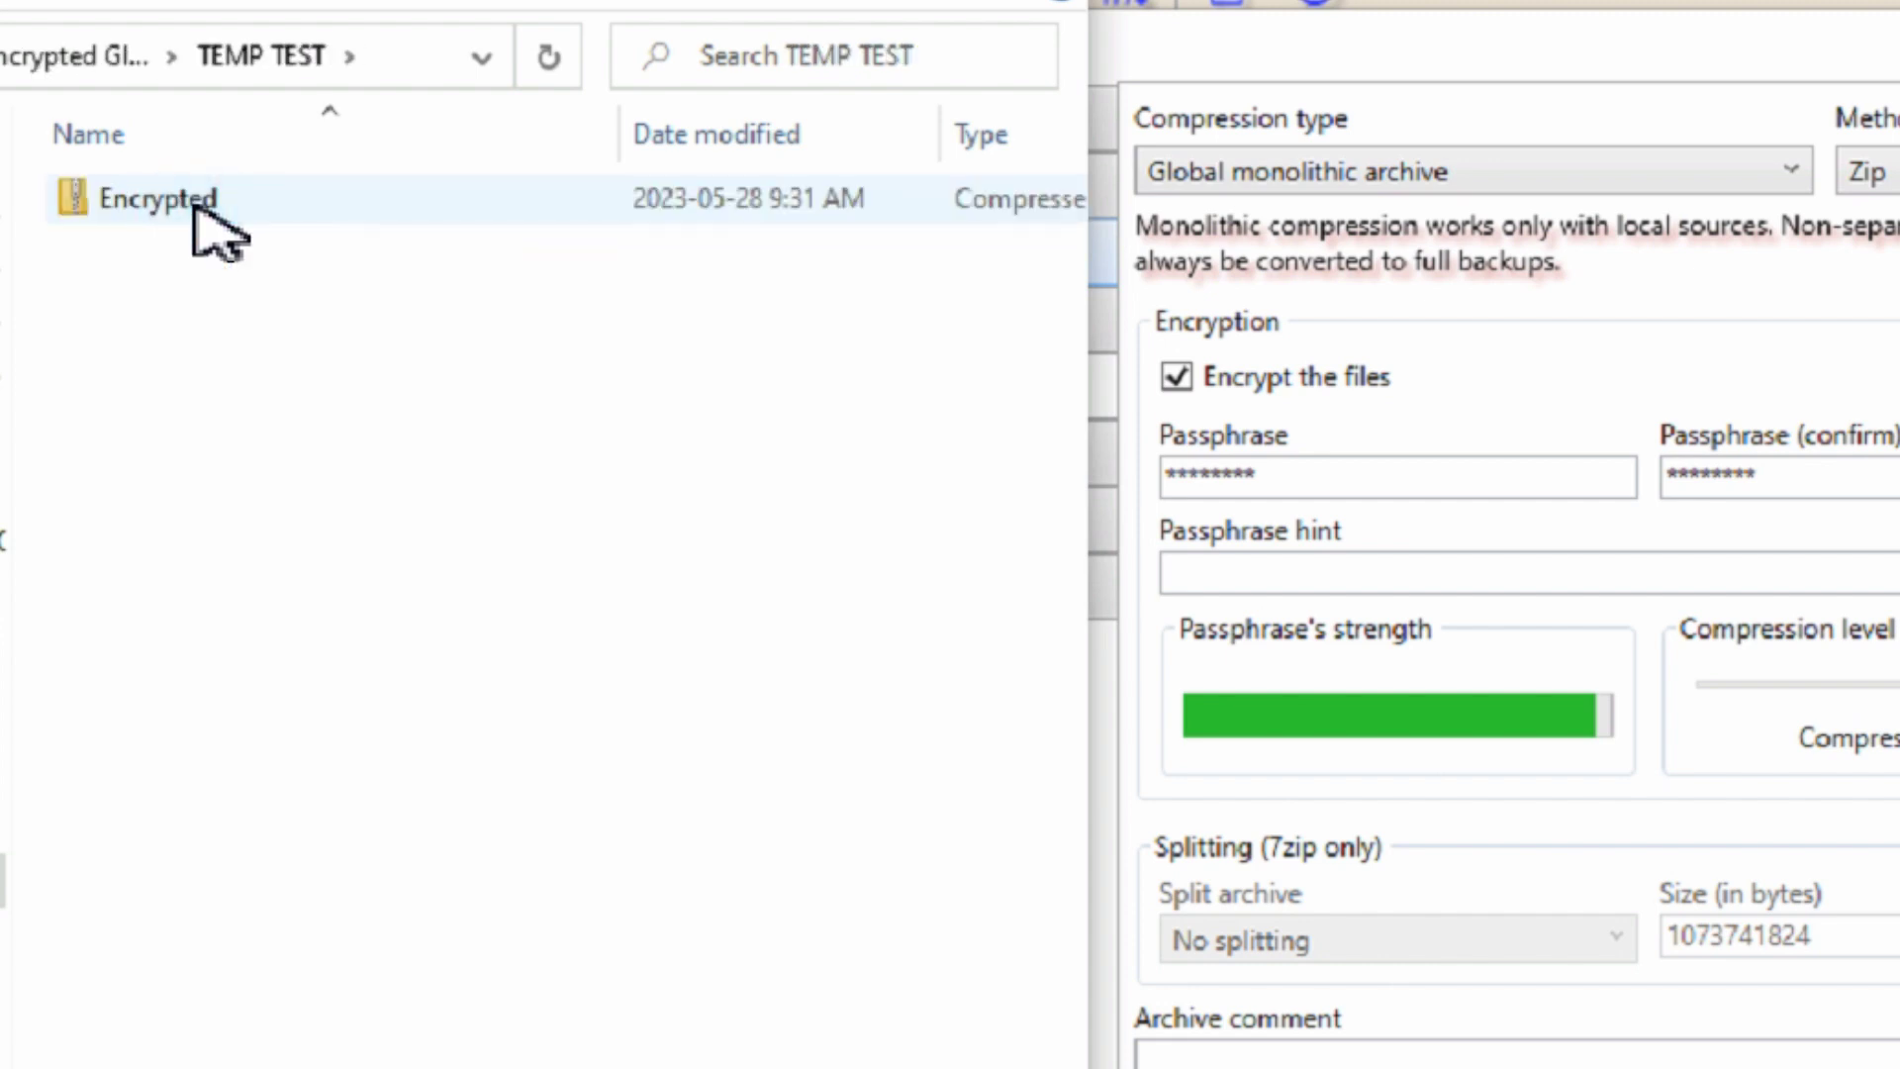
Step: Open Folder 1 in the Encrypted archive, try the Excel worksheet, and dismiss the error
mouse_move(204, 213)
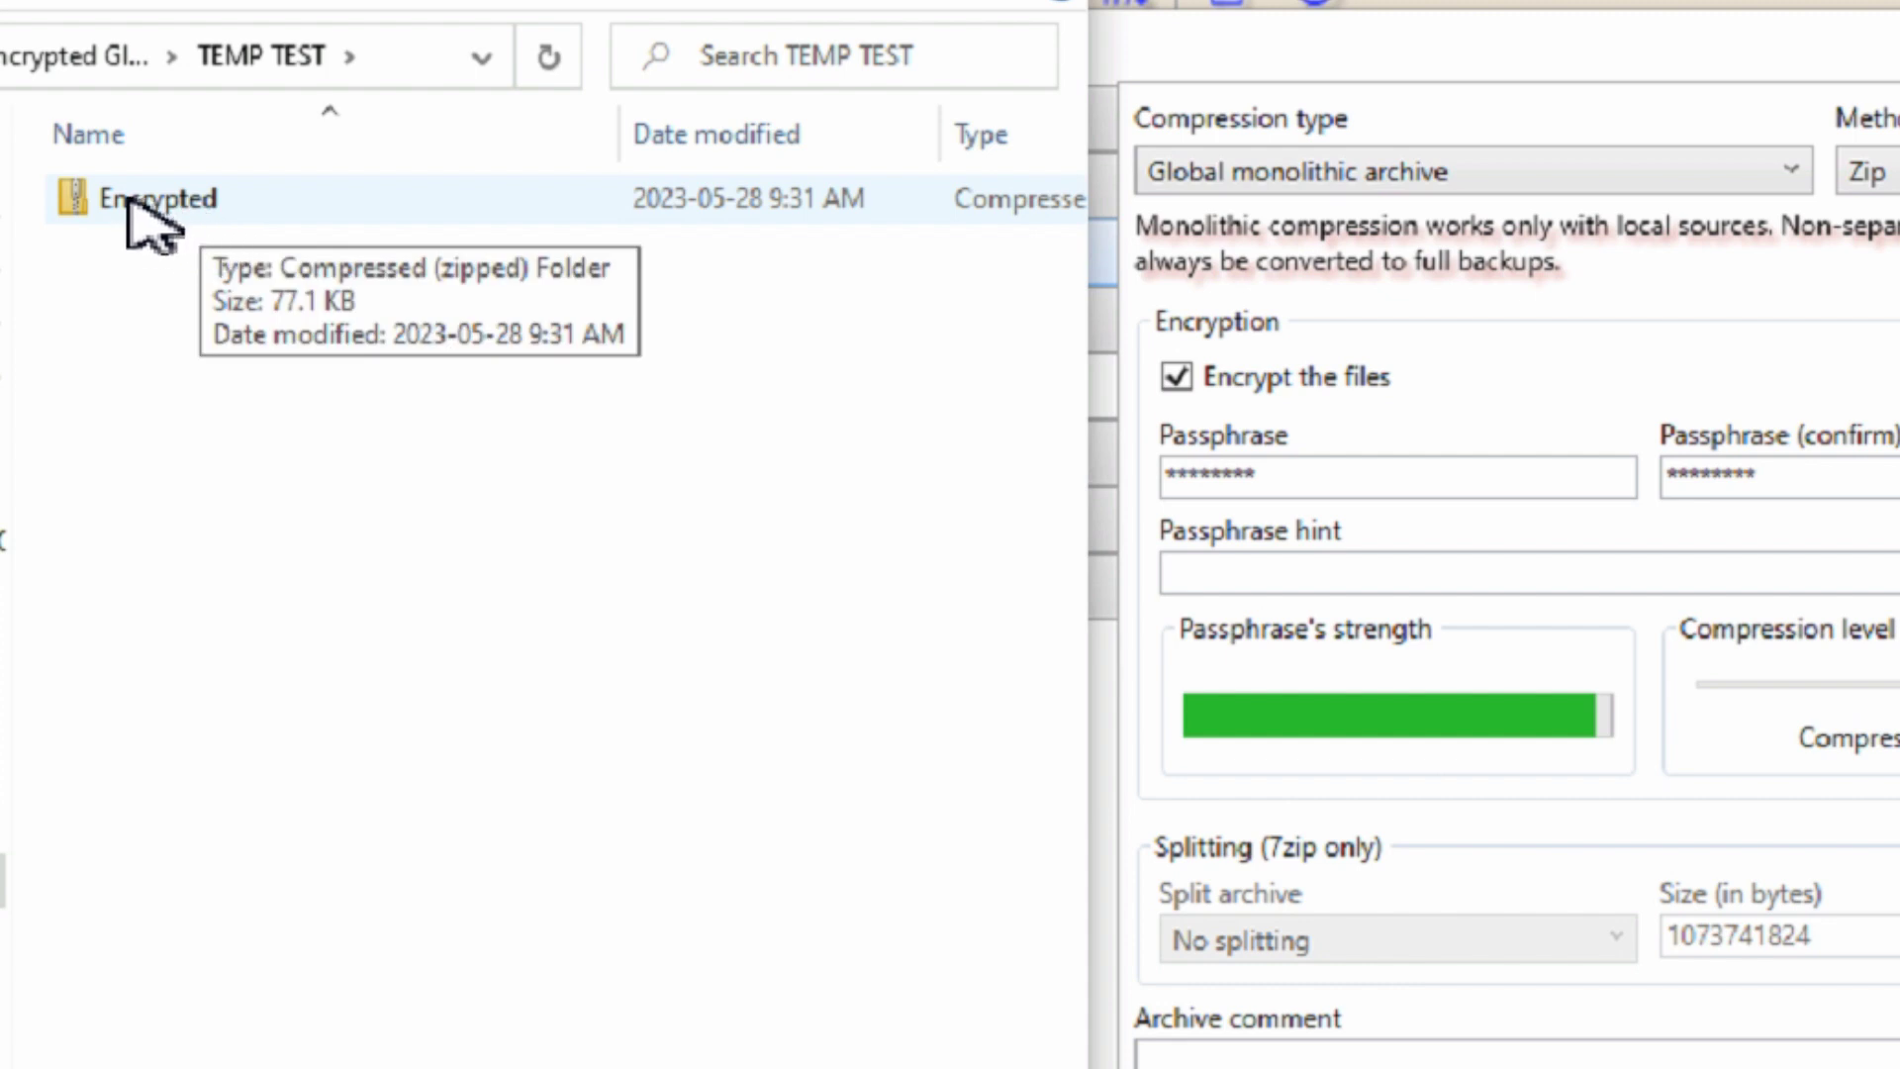
double_click(99, 204)
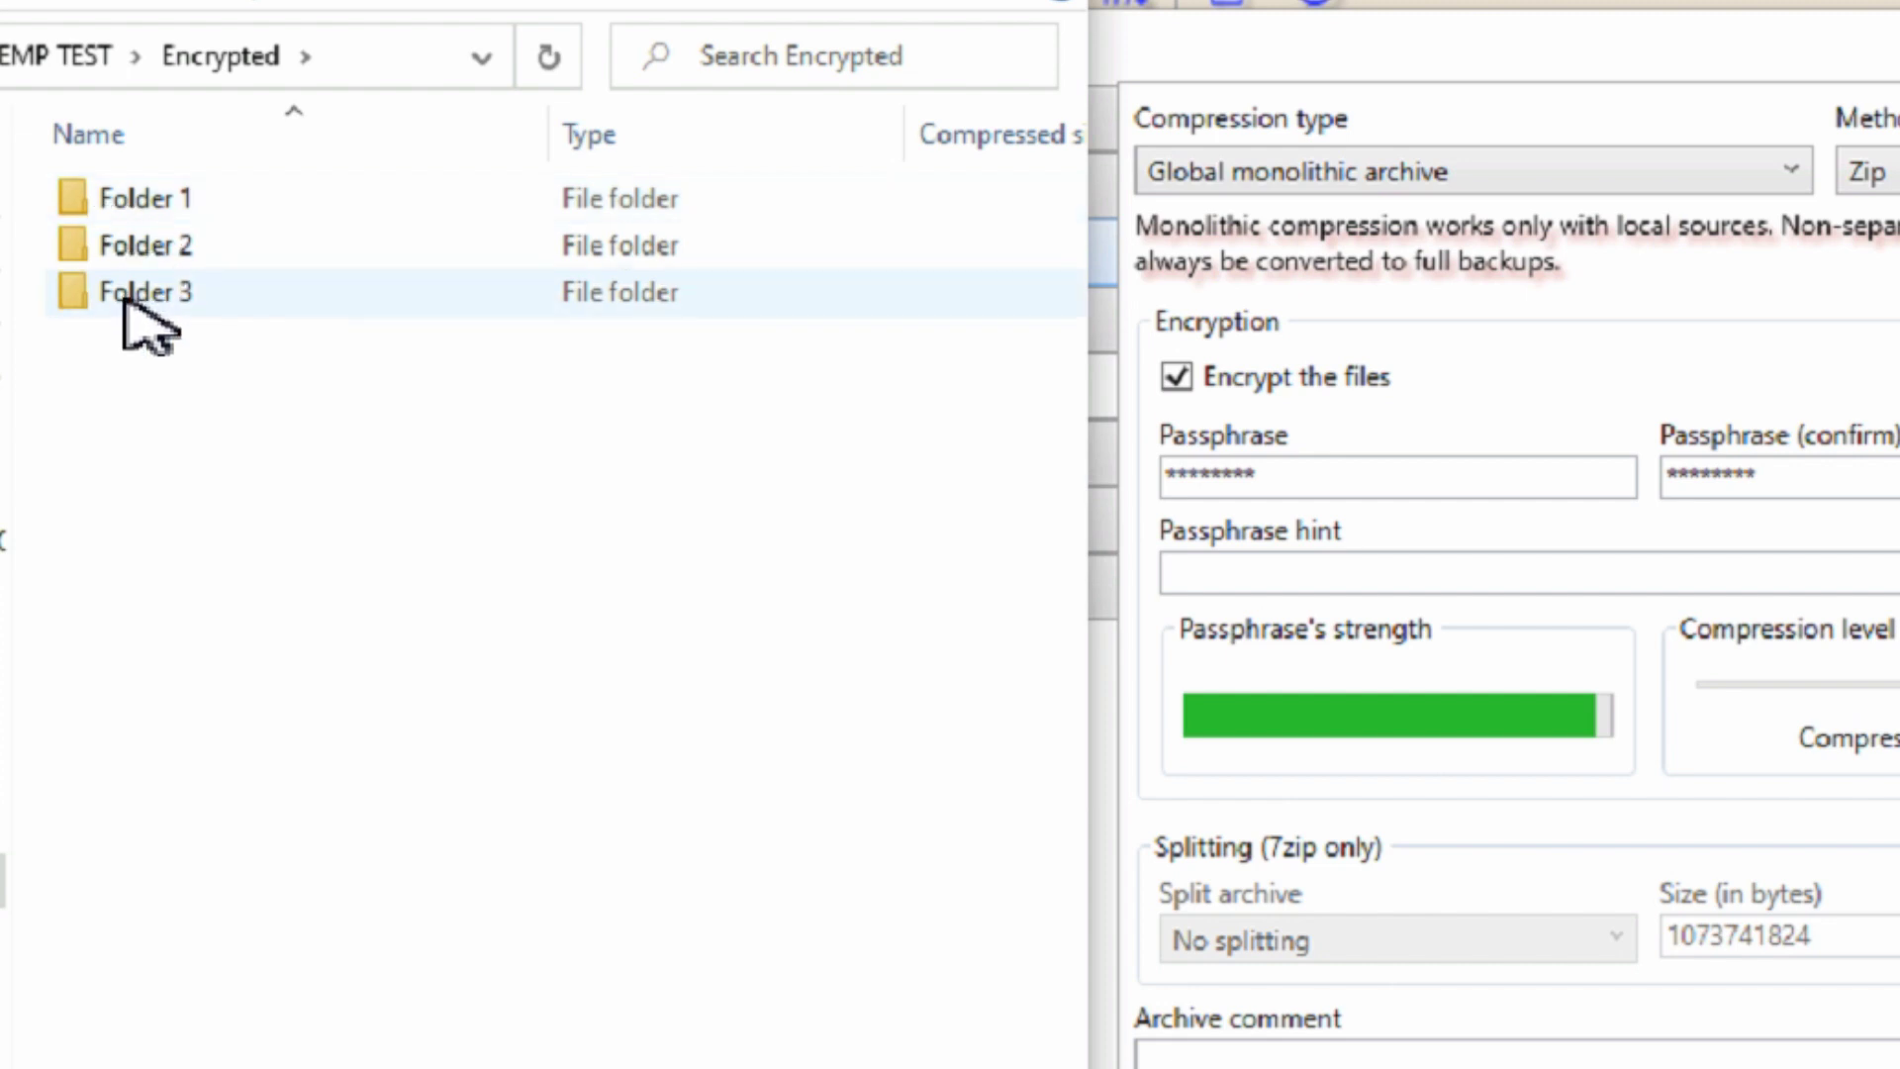
double_click(127, 202)
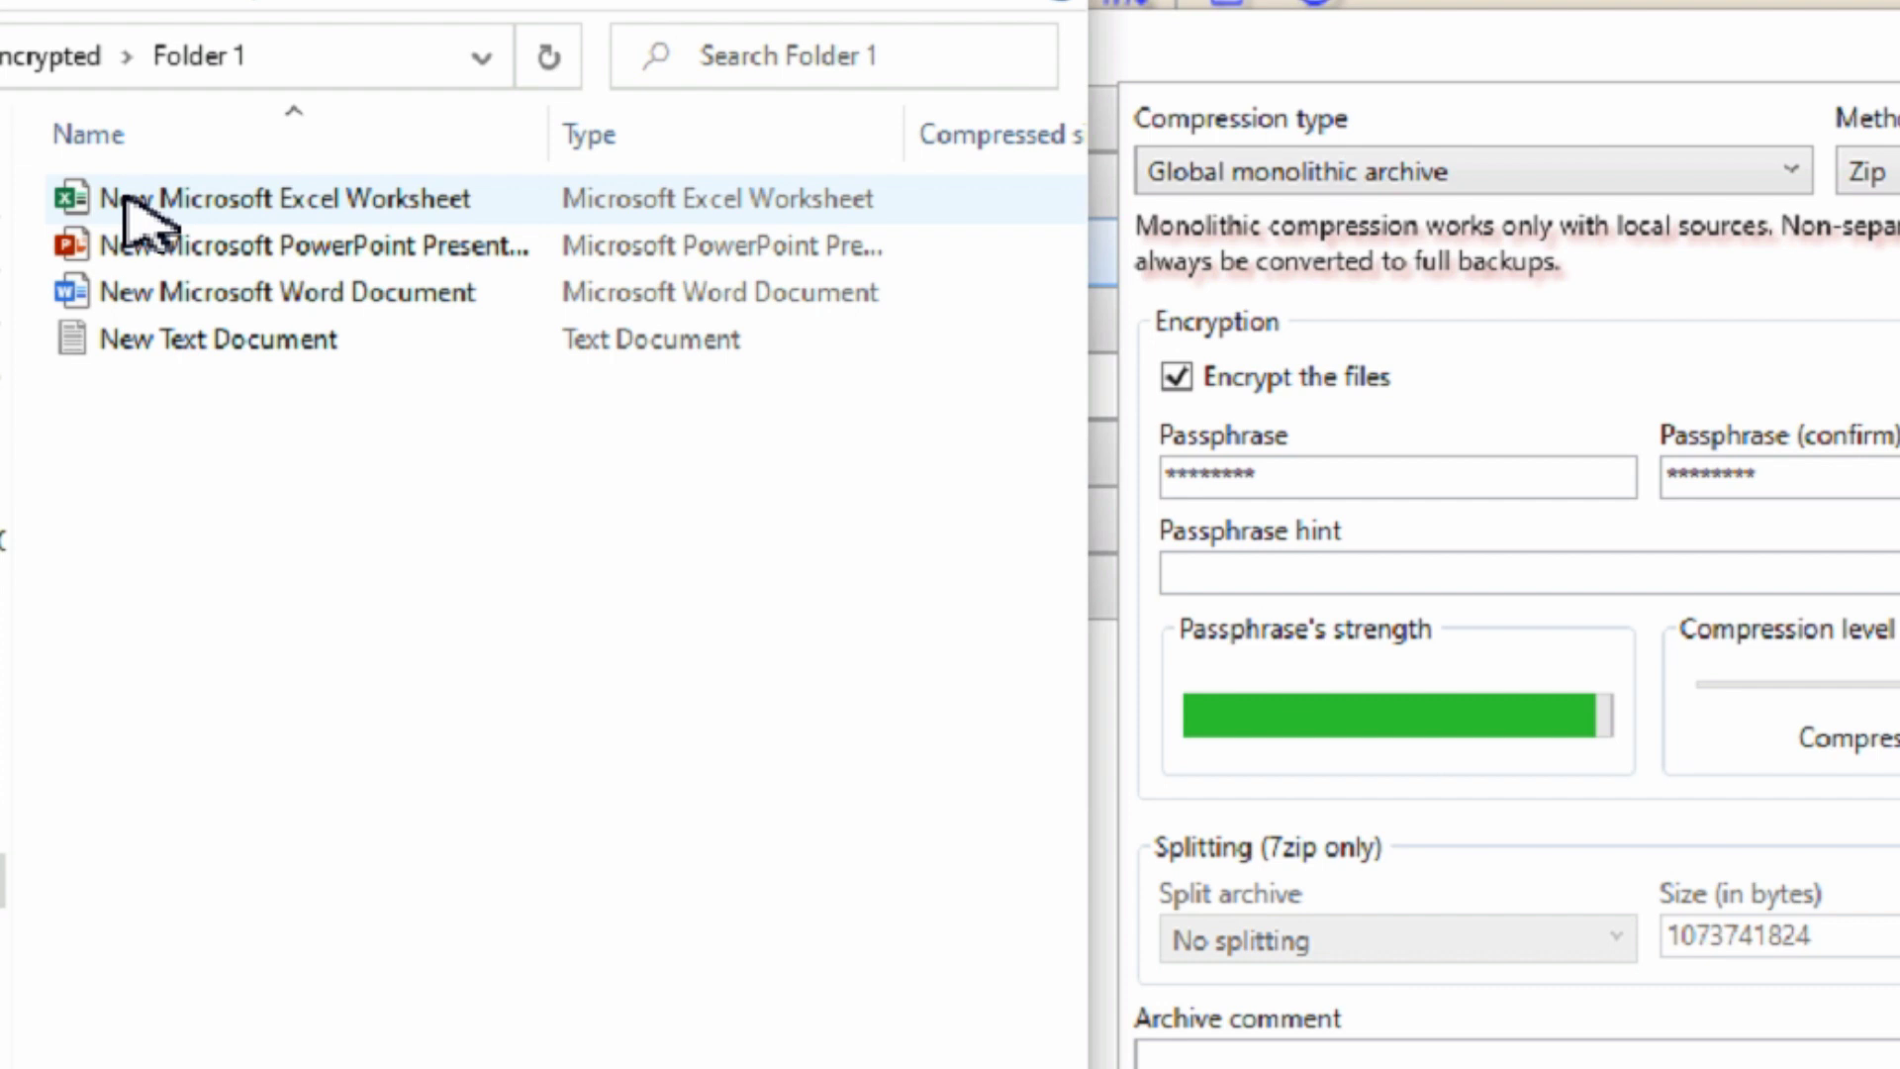
double_click(127, 203)
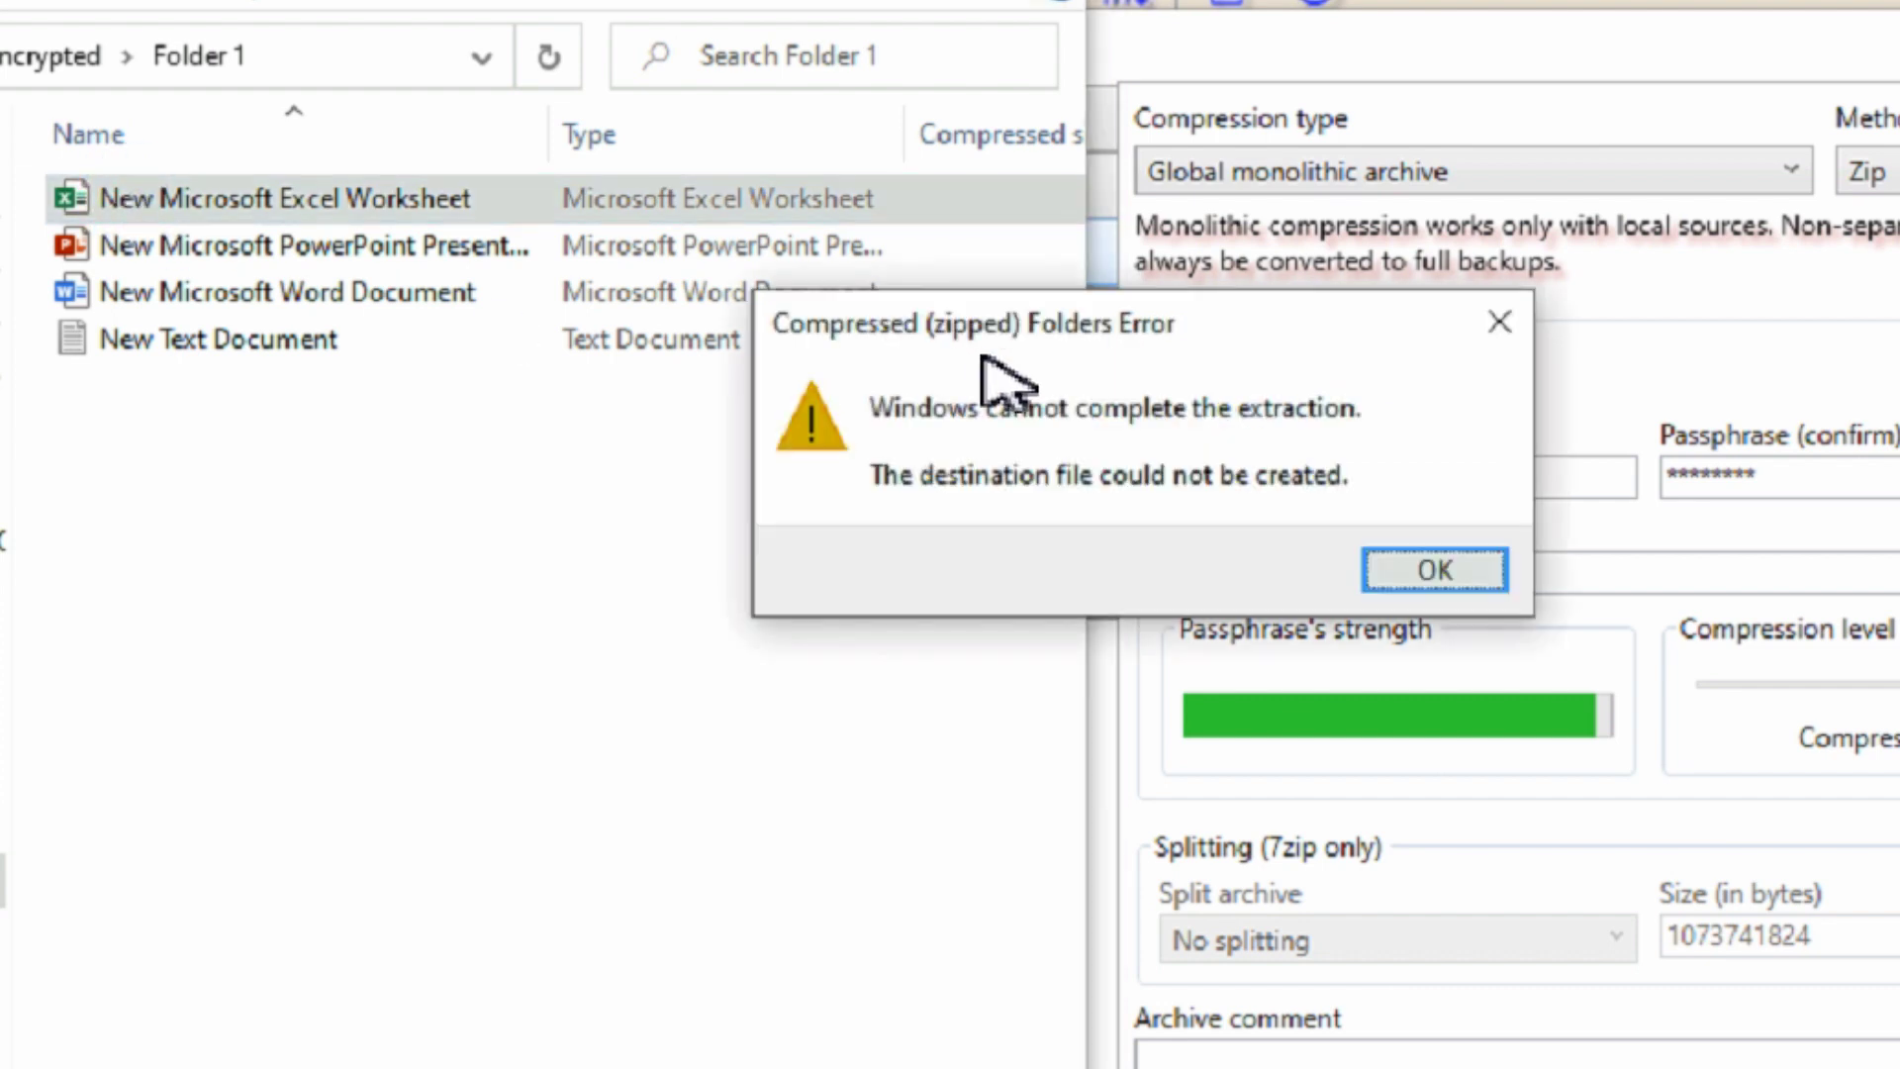
left_click(1456, 578)
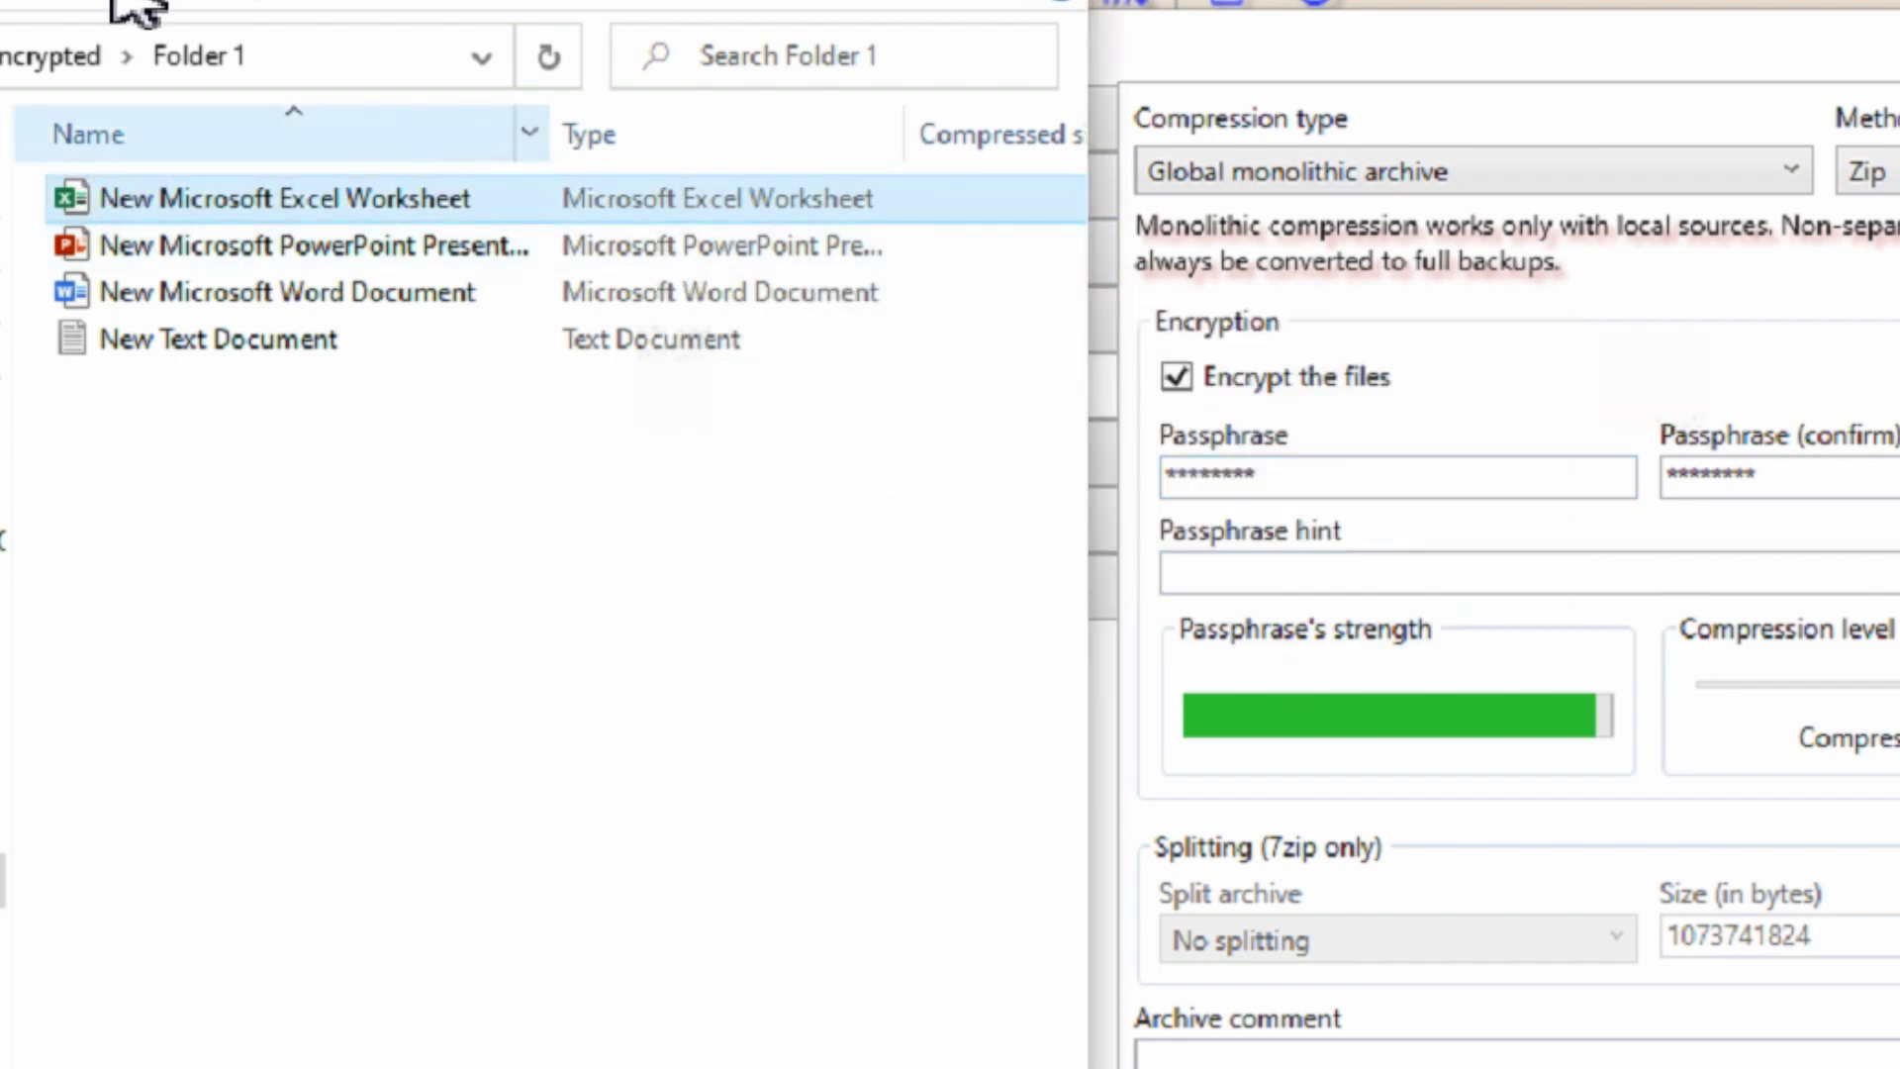
Step: Navigate Explorer back up and review the Encrypted task's compression and encryption settings
left_click(53, 57)
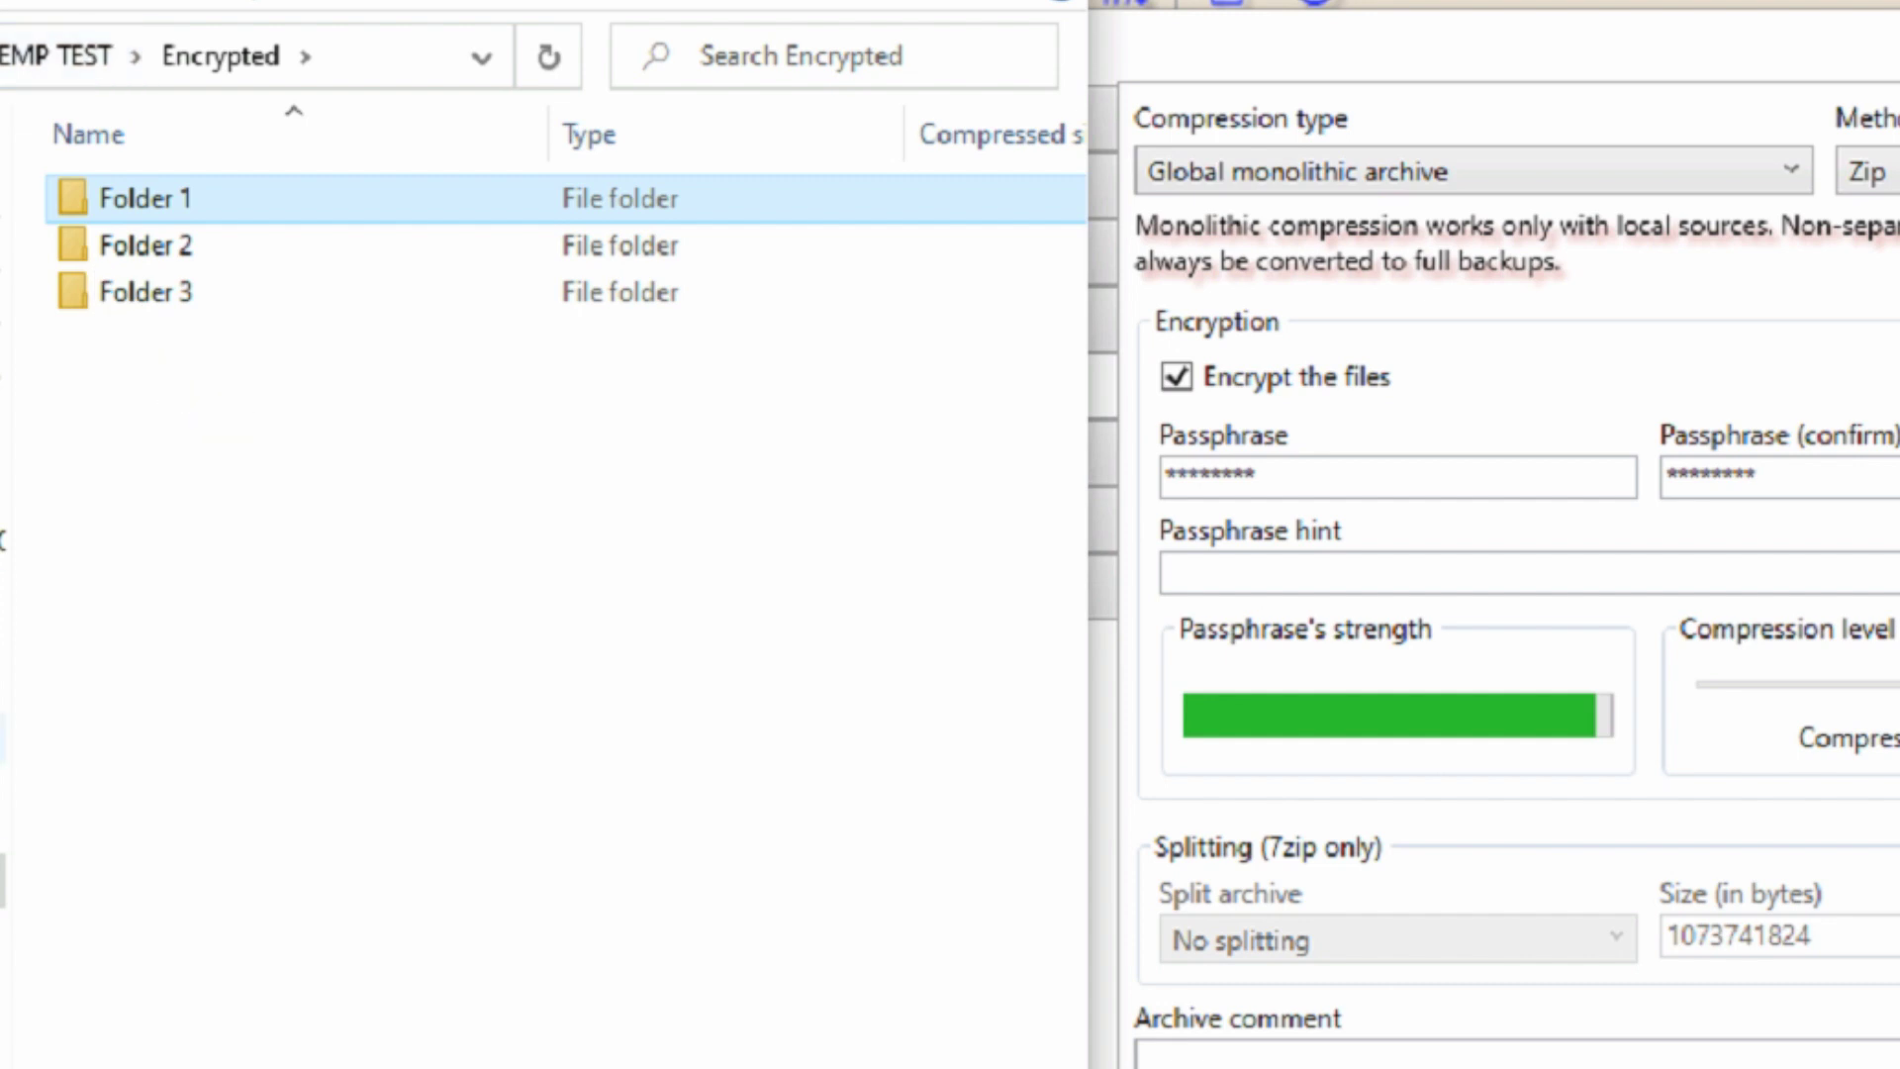
key("alt+Up")
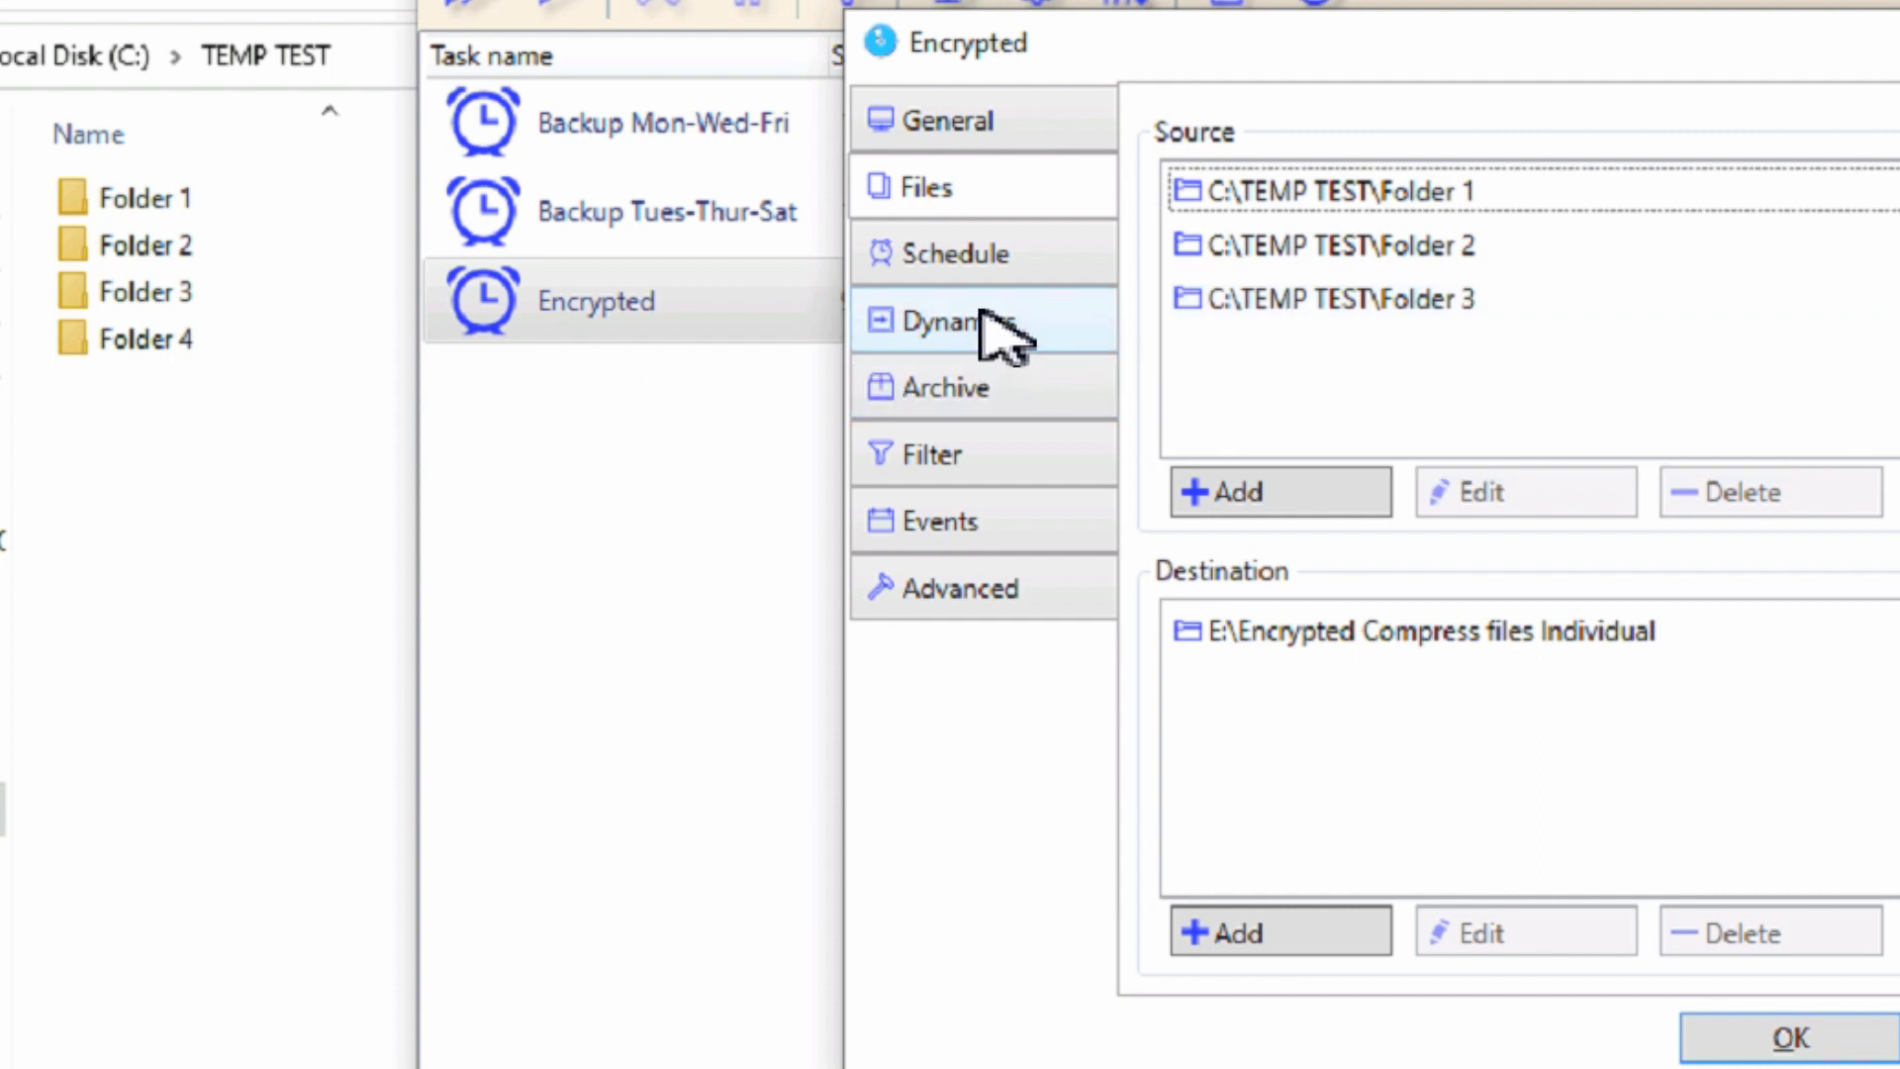
left_click(972, 387)
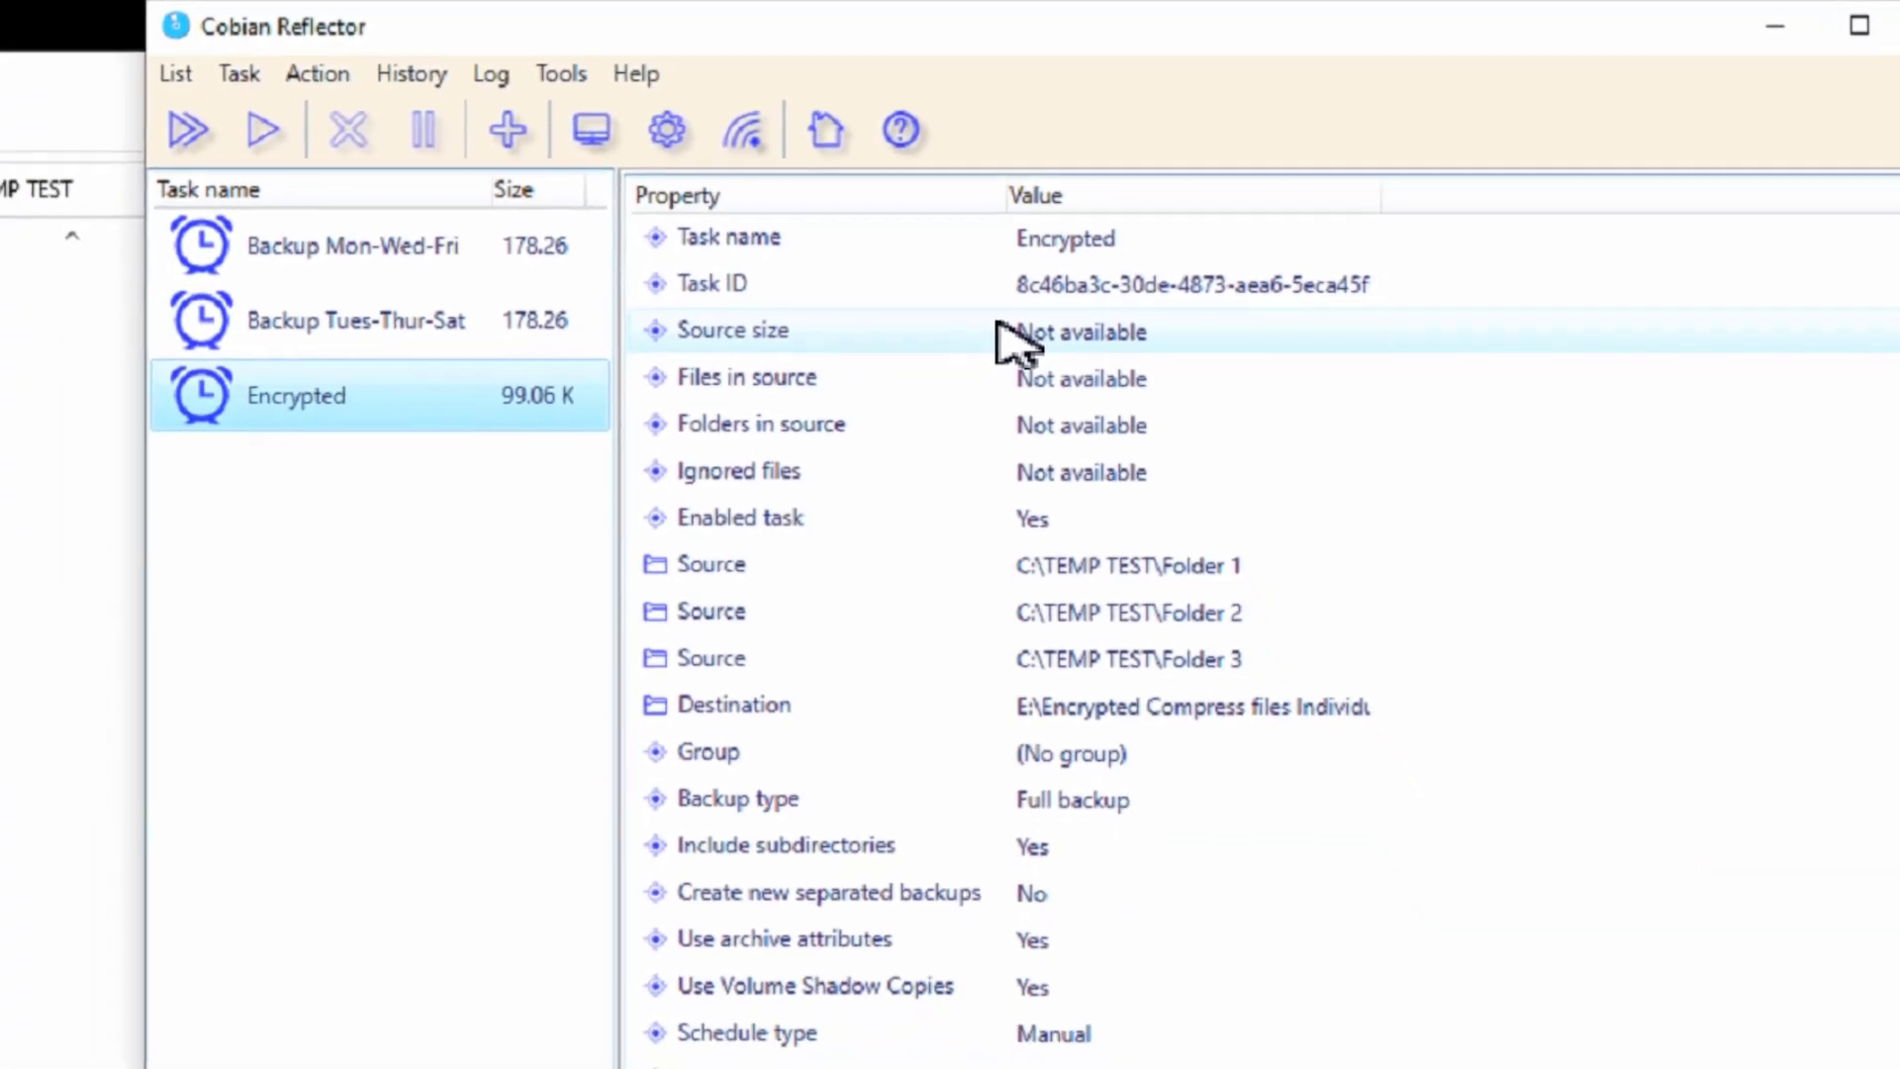
Step: In Tools > Decompressor, add folder E:\Encrypted Global Monolithic with destination C:\TEMP Restore
left_click(545, 76)
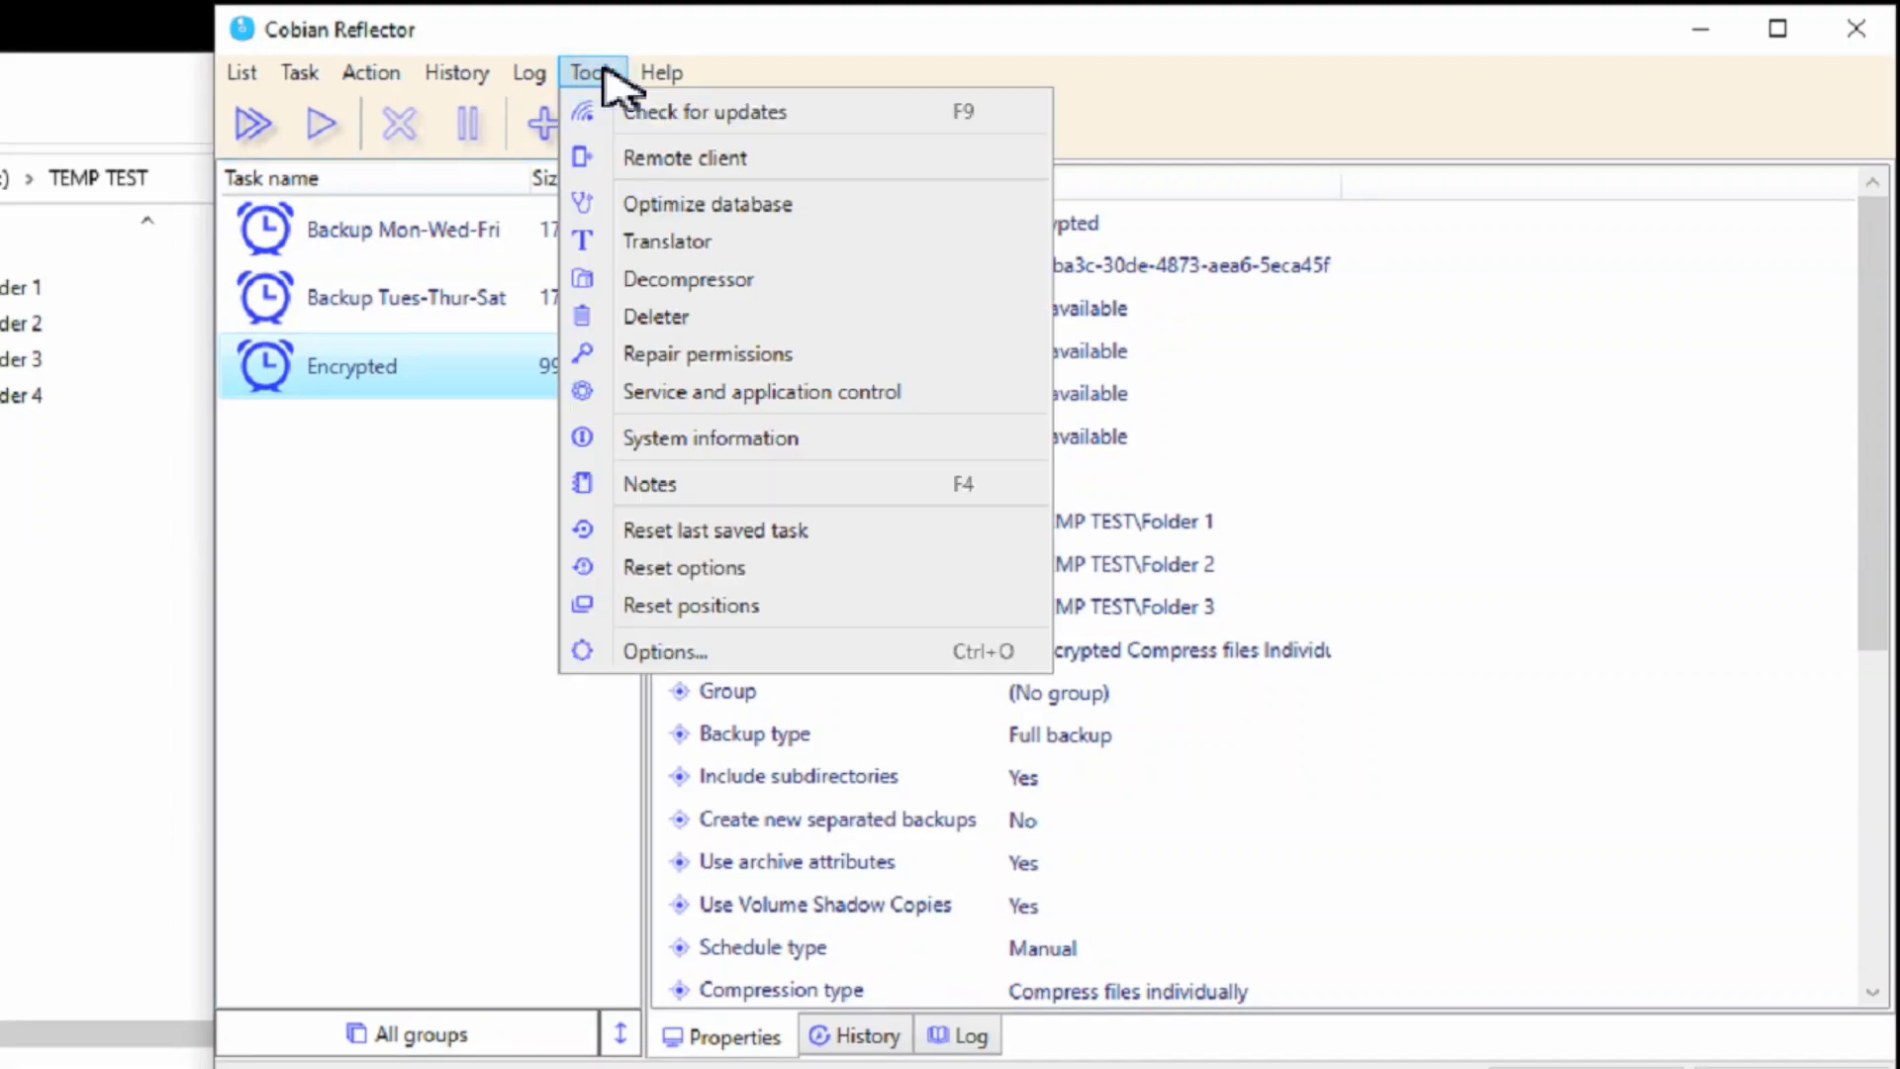
left_click(690, 287)
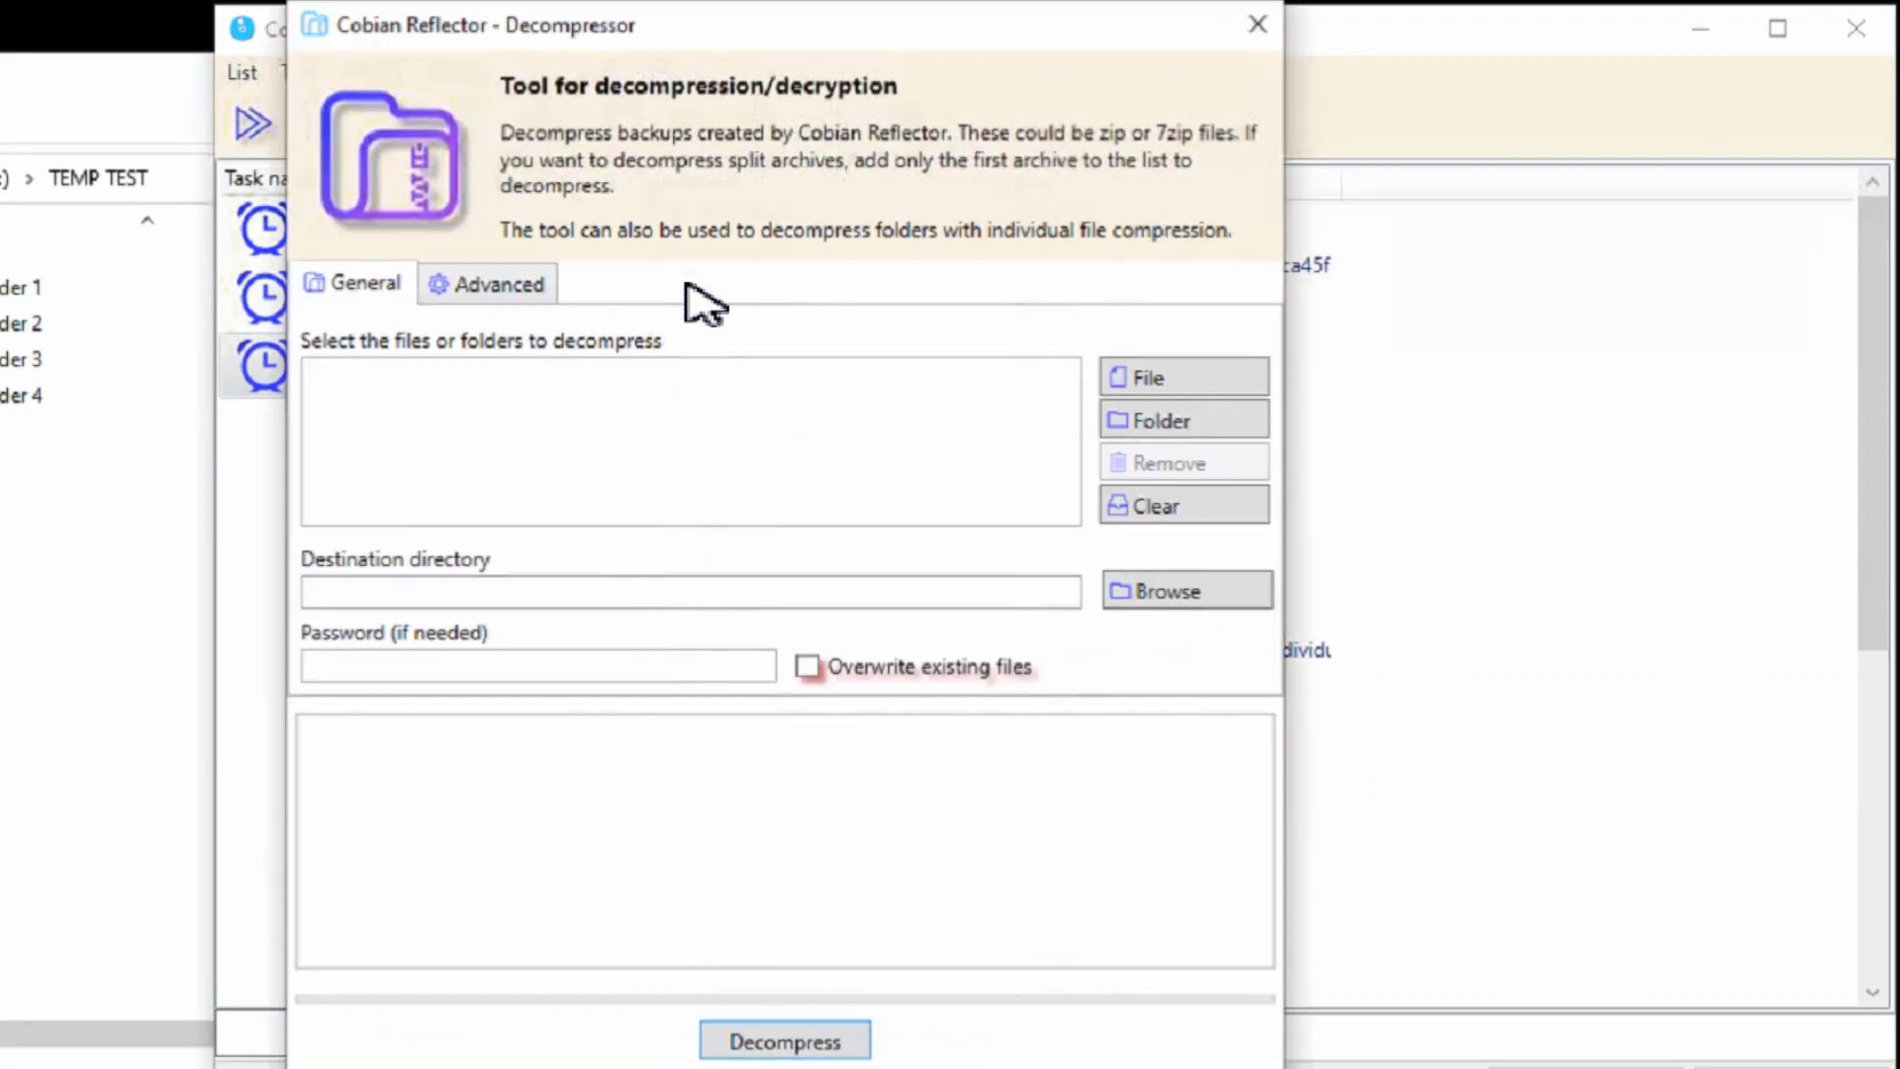
left_click(1156, 432)
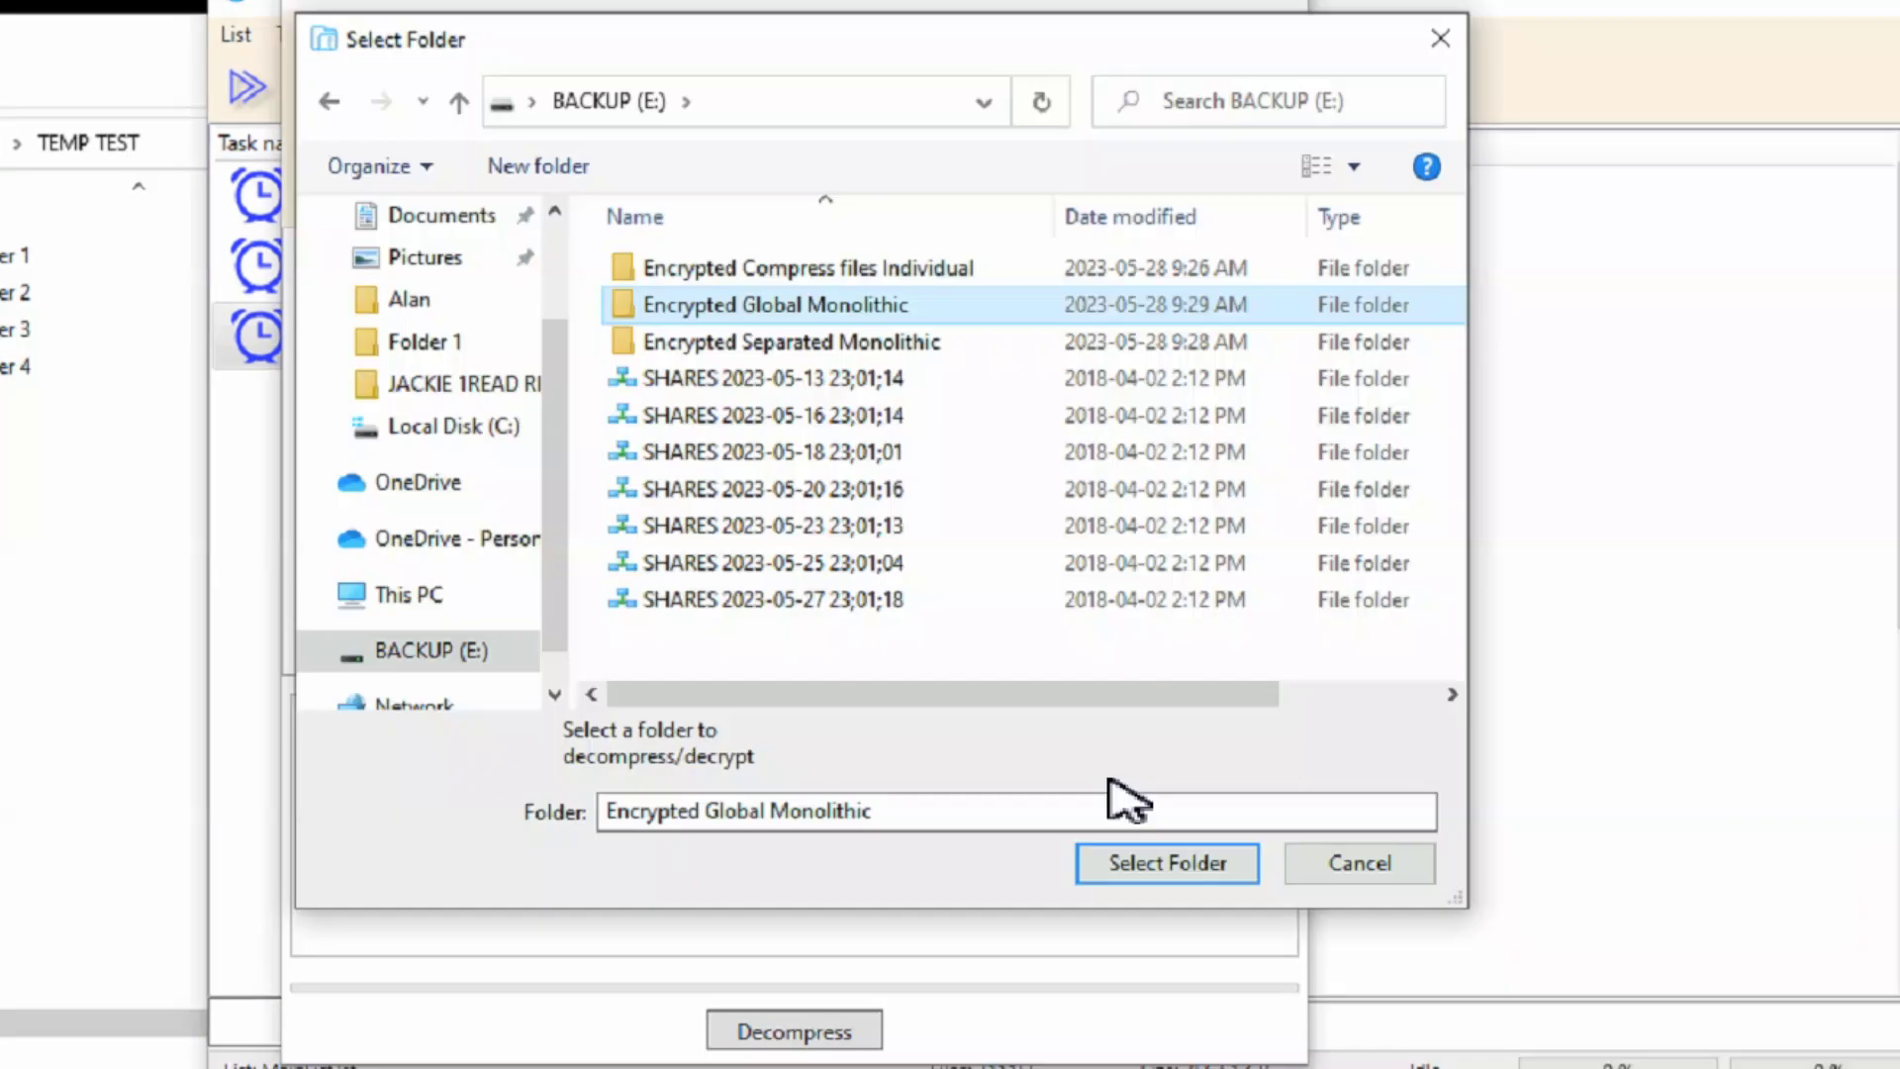
left_click(1156, 875)
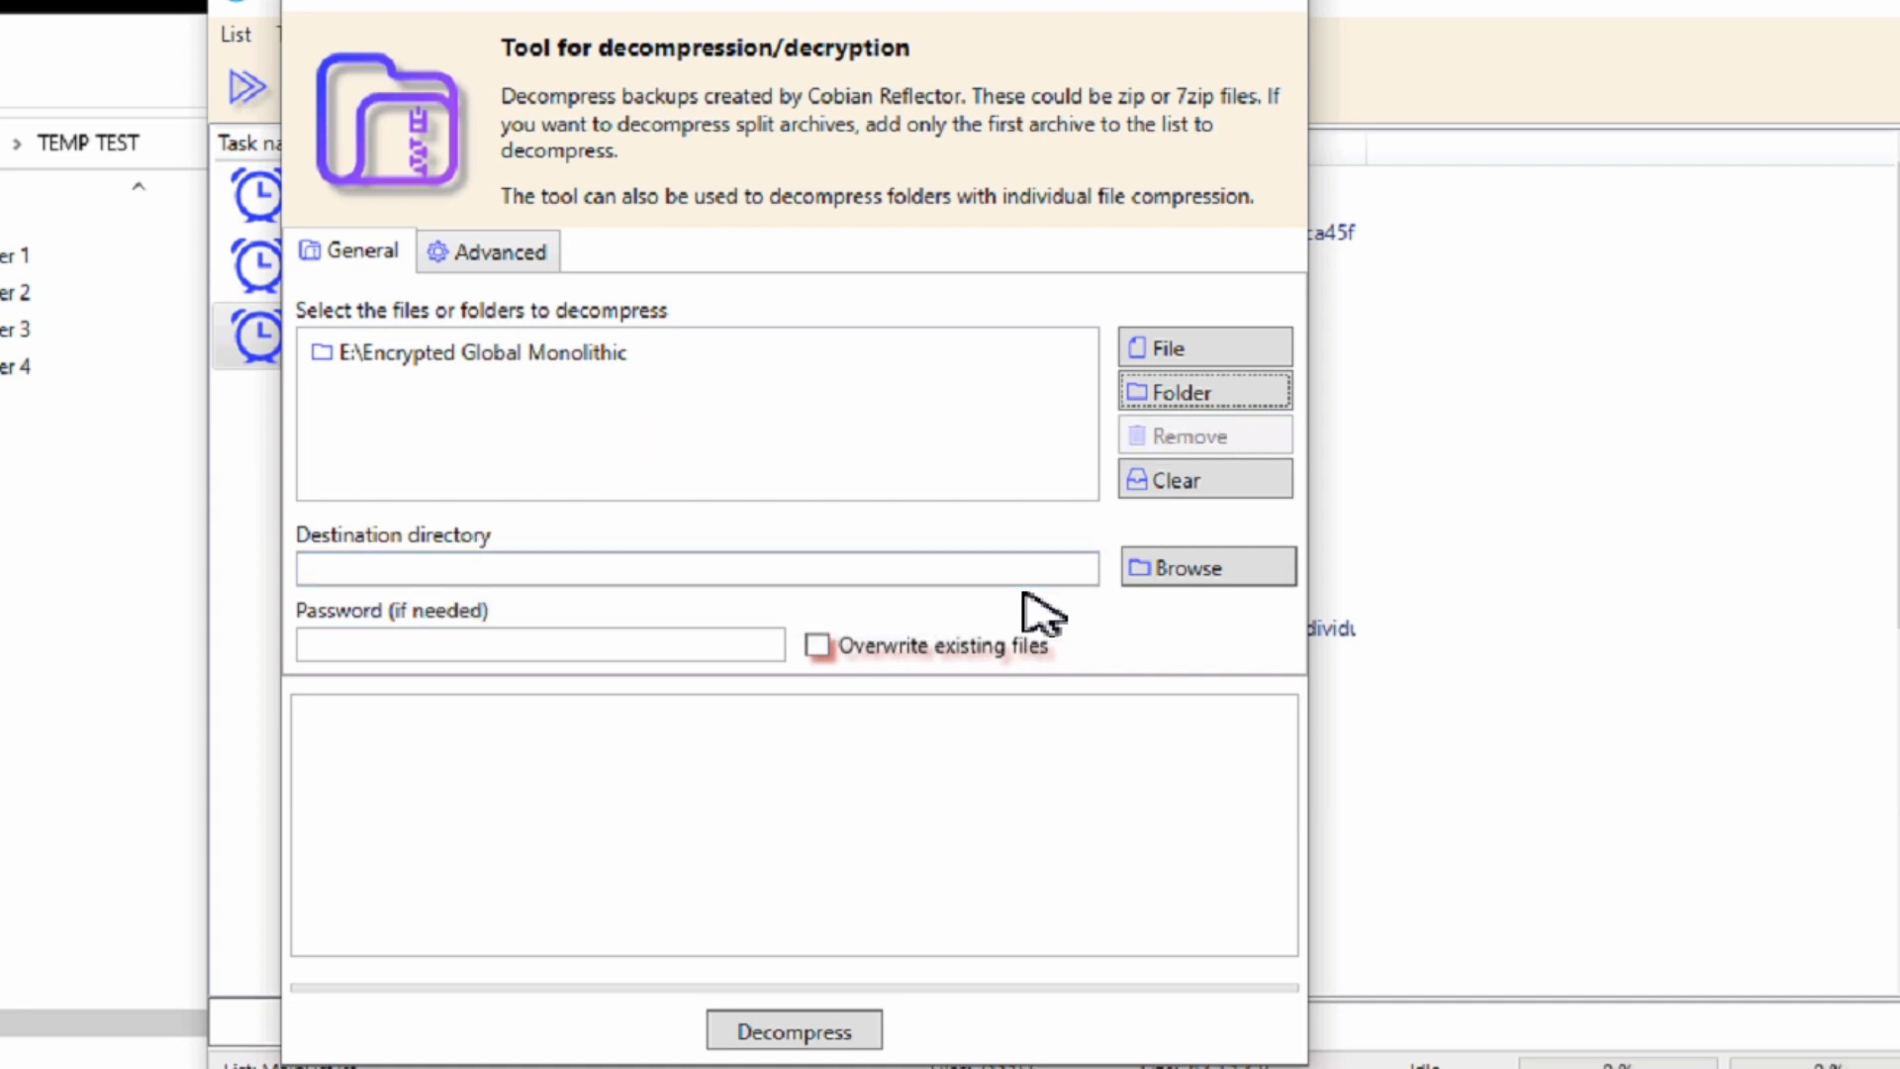
left_click(1171, 568)
left_click(1124, 873)
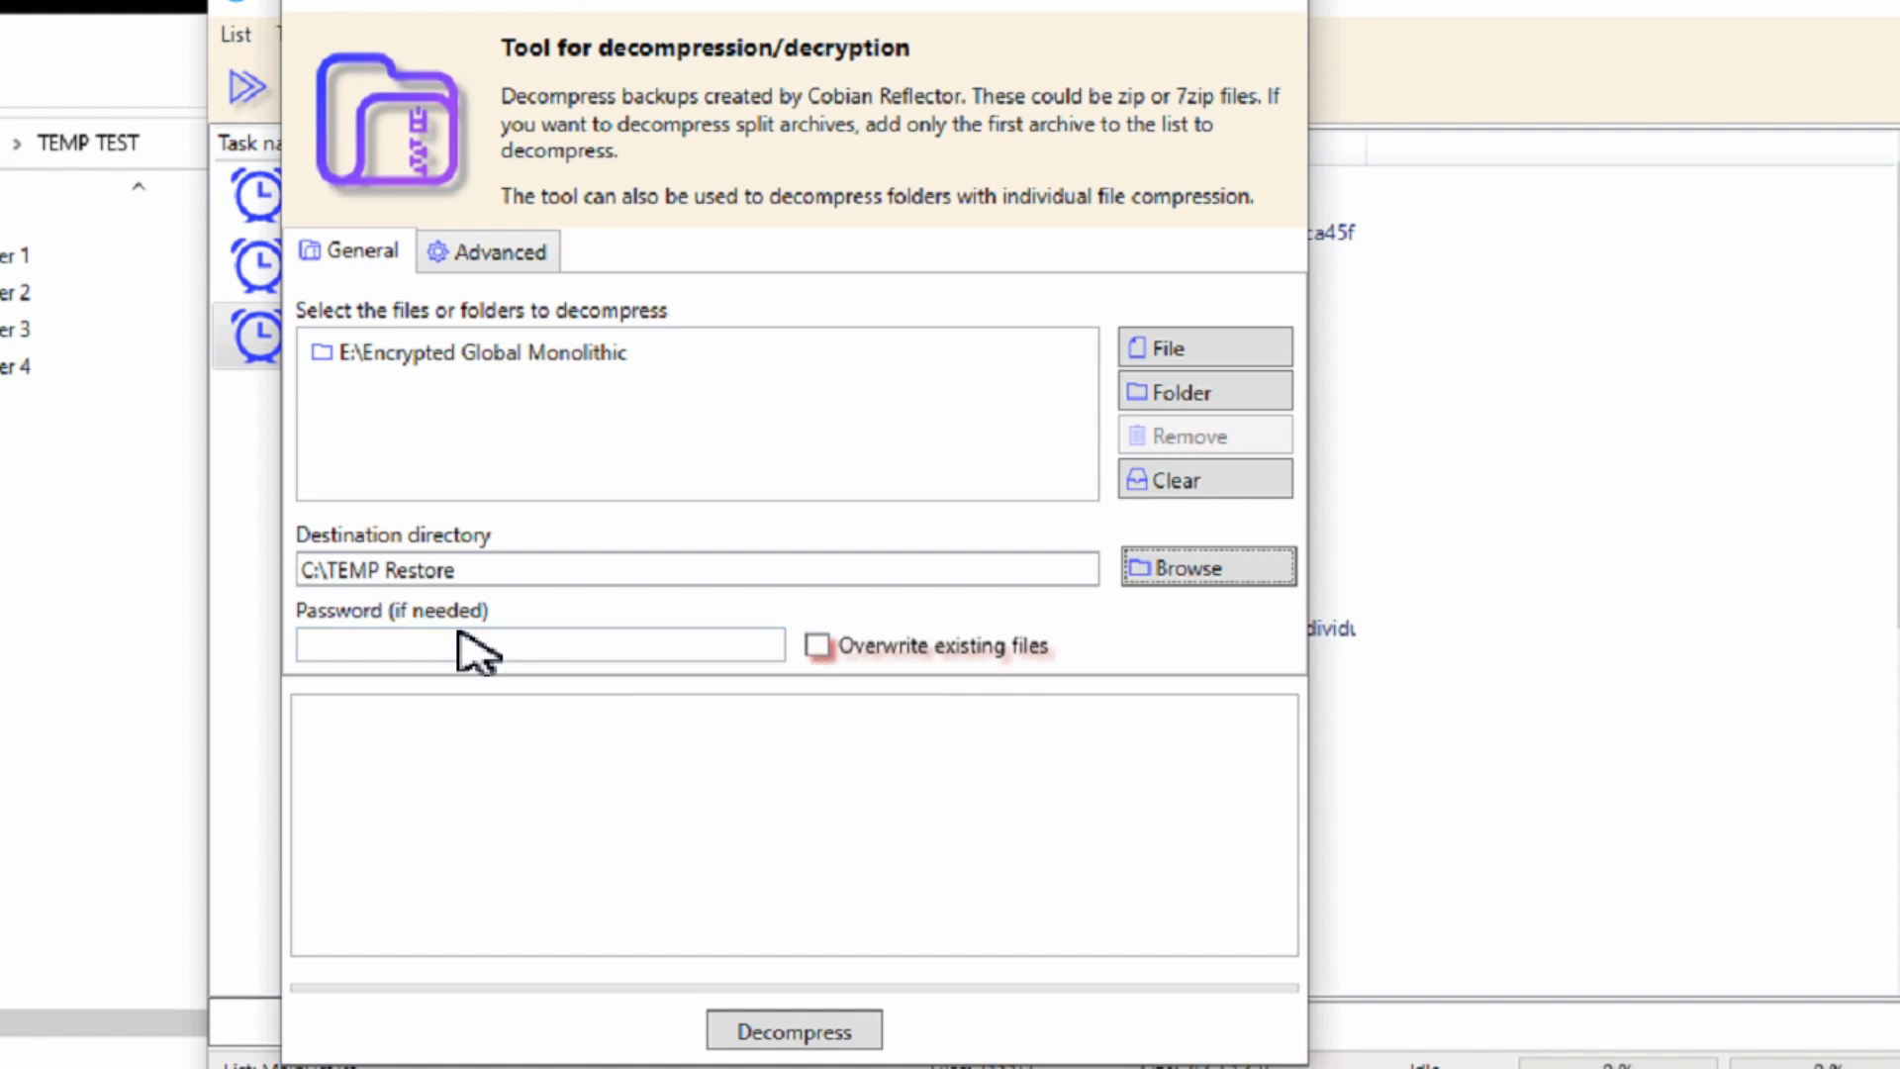
Step: Enter the decryption passphrase and start decompressing the backup
left_click(460, 661)
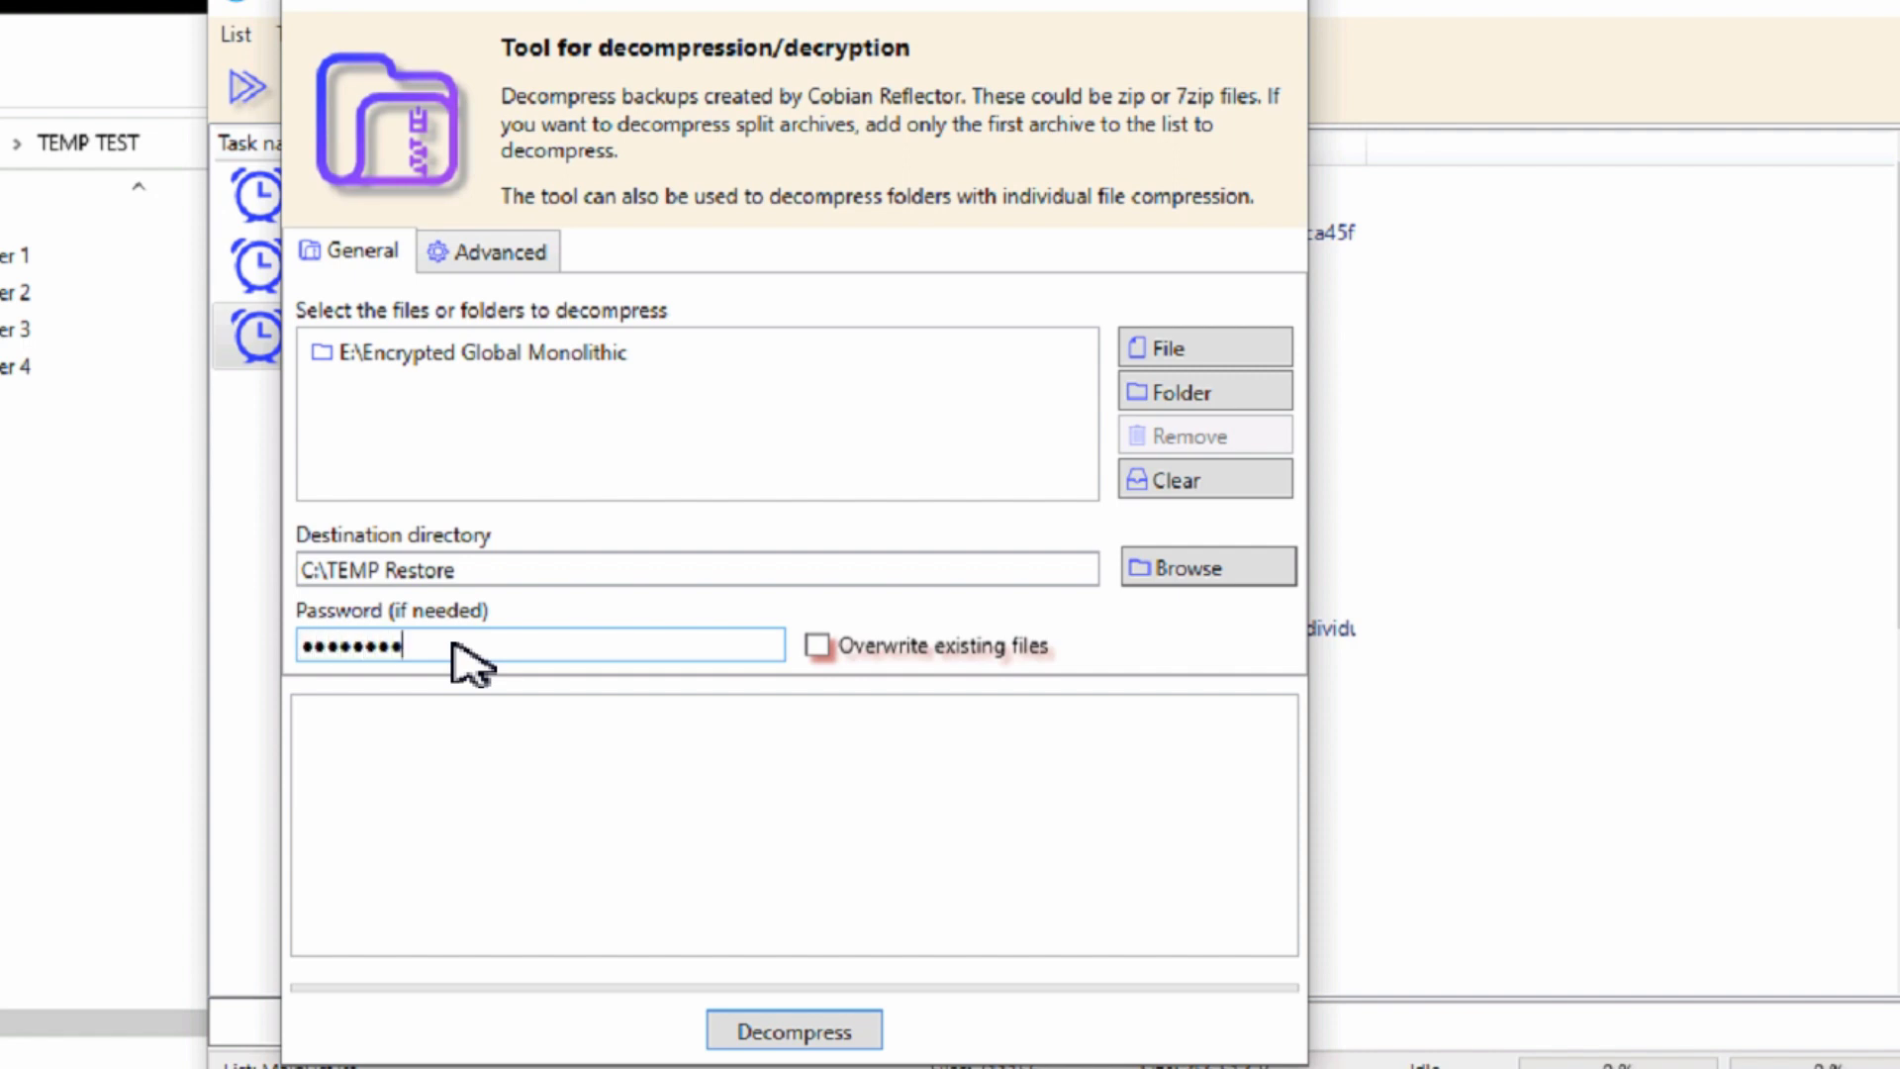
left_click(814, 1035)
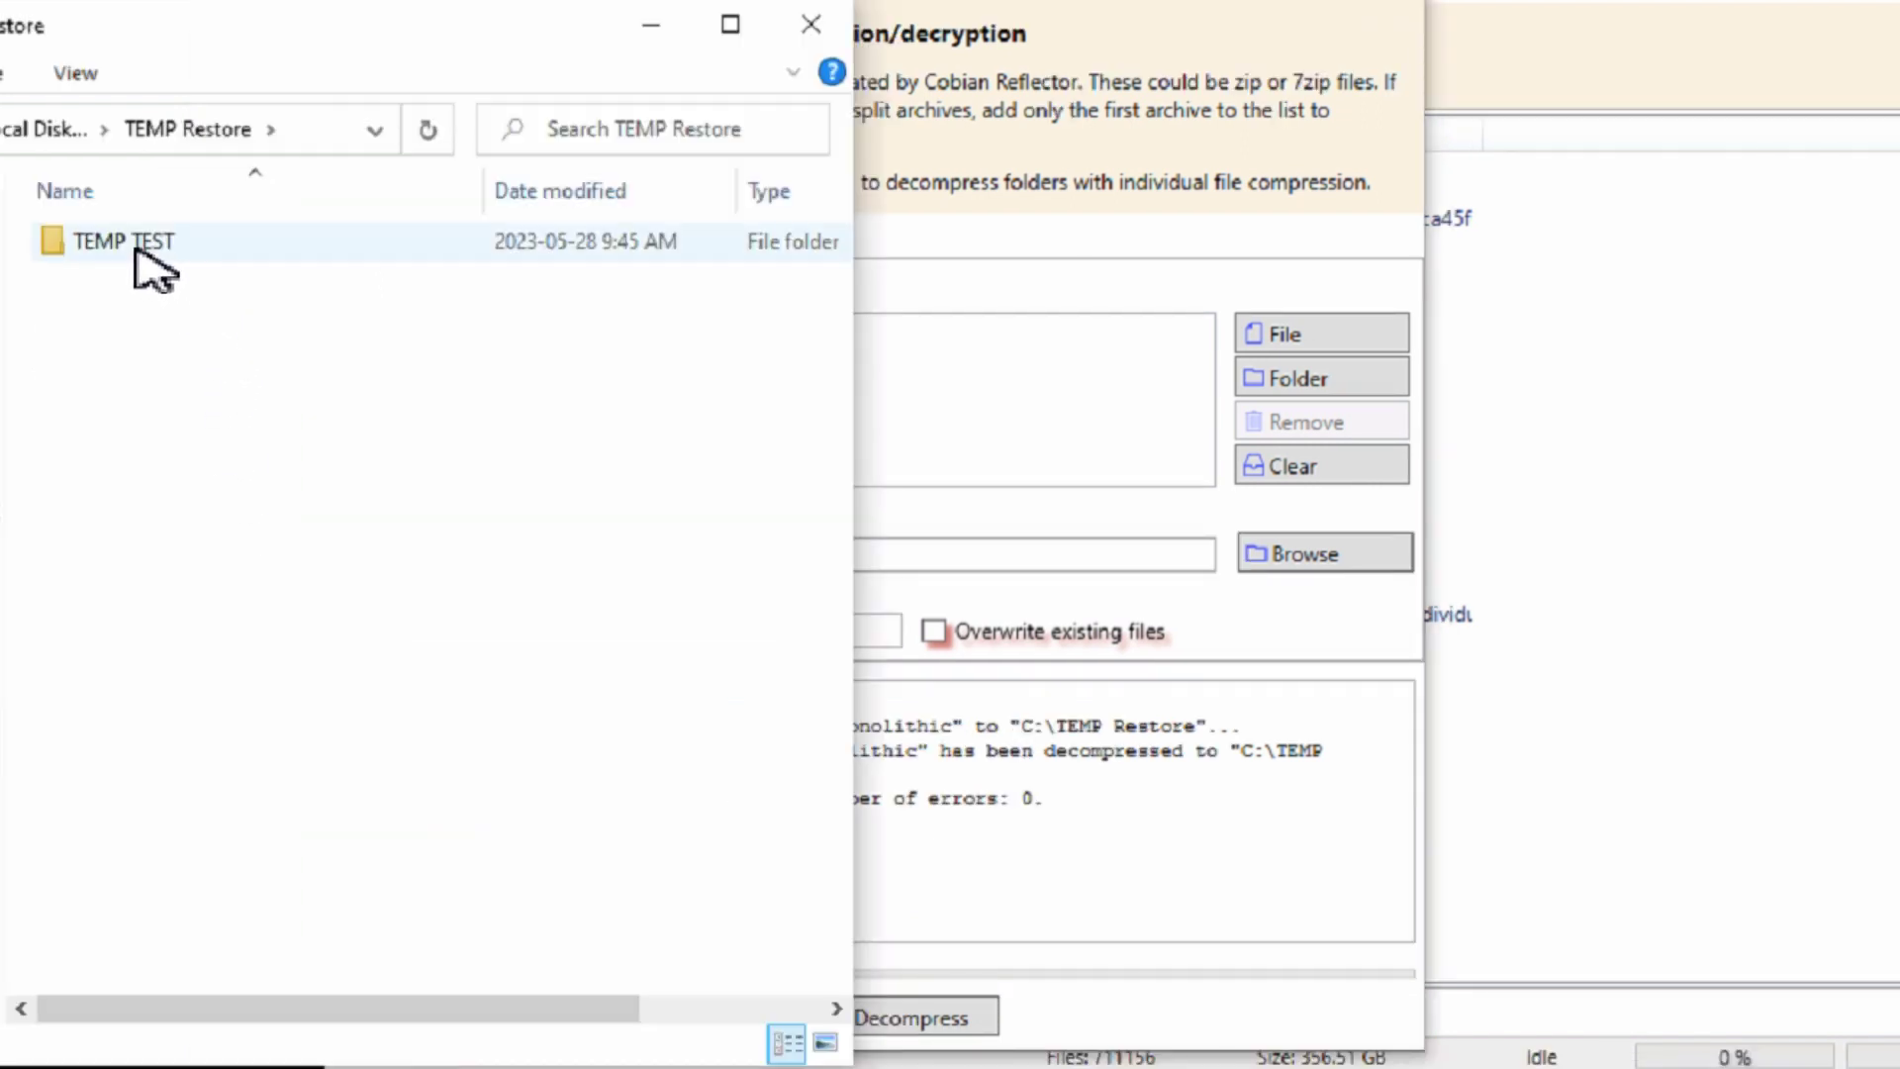
Step: Open TEMP TEST > Folder 1 in C:\TEMP Restore and launch the restored Excel worksheet
double_click(148, 269)
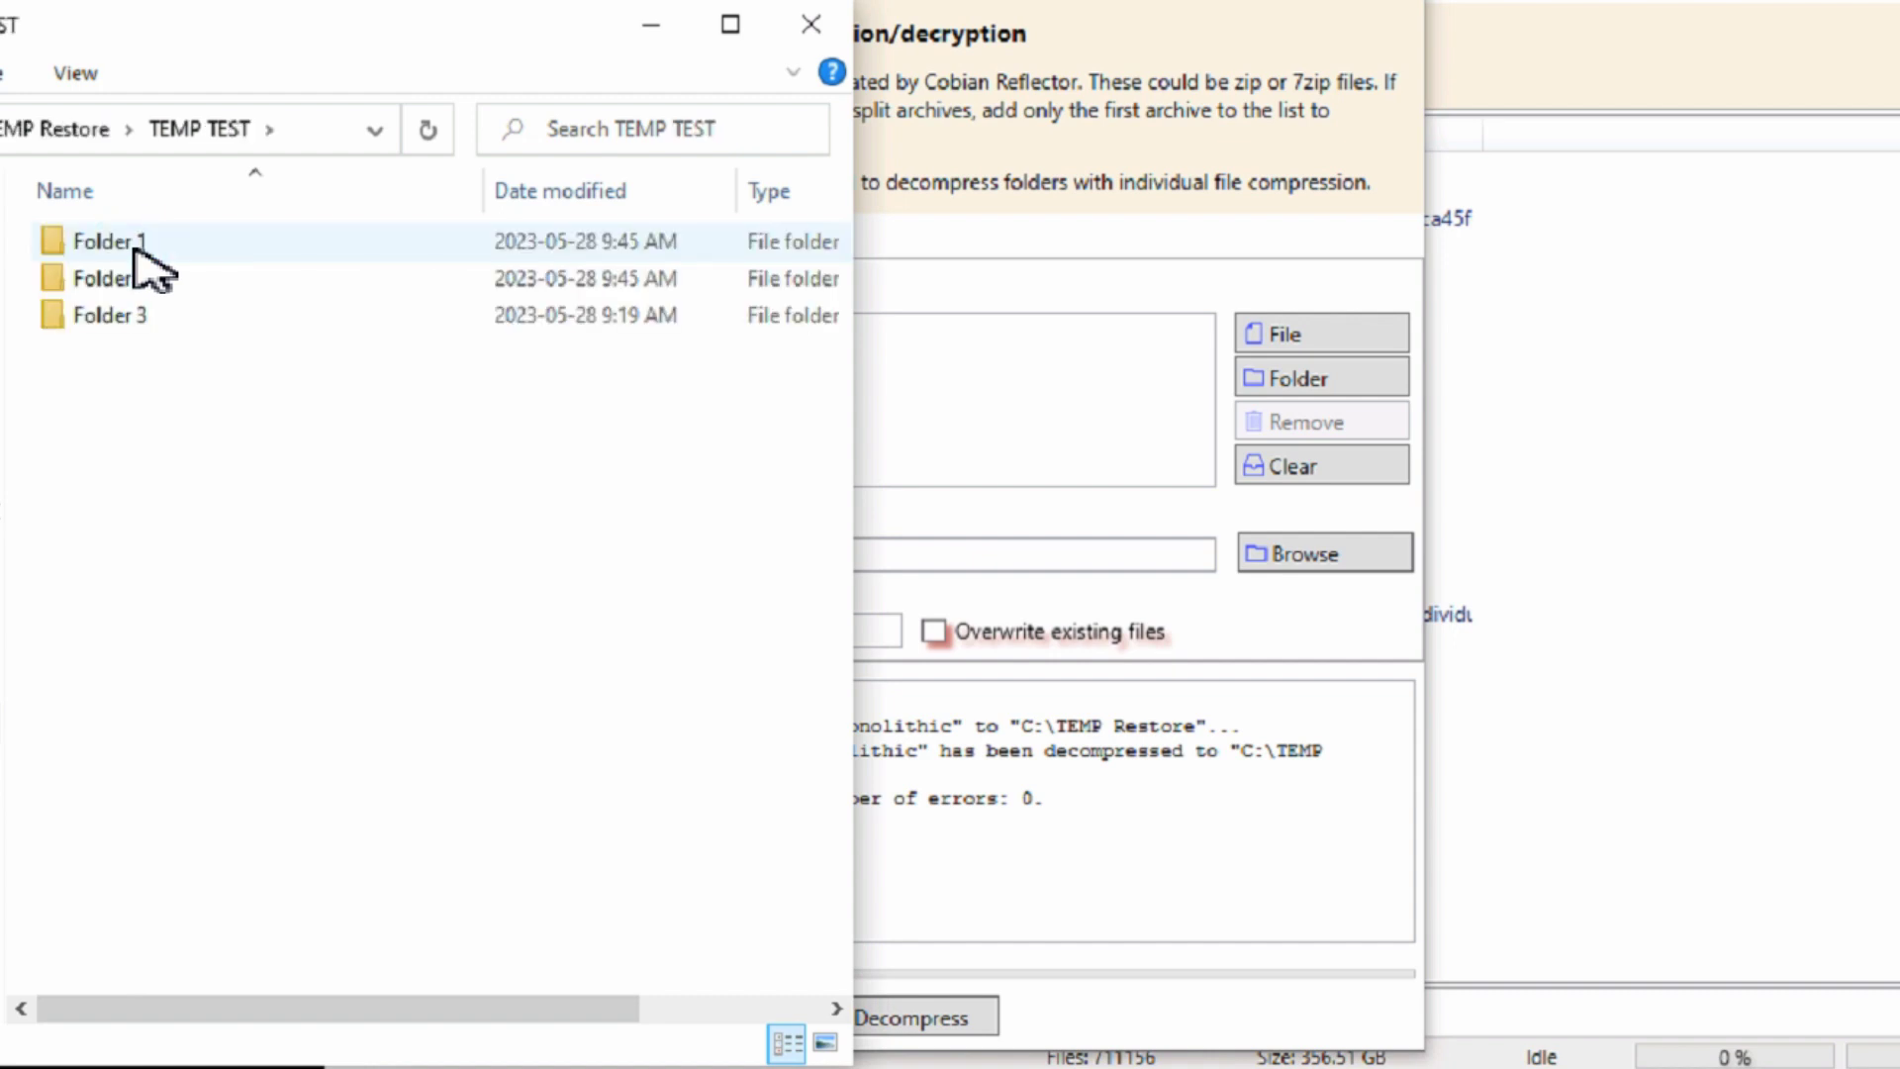
double_click(136, 247)
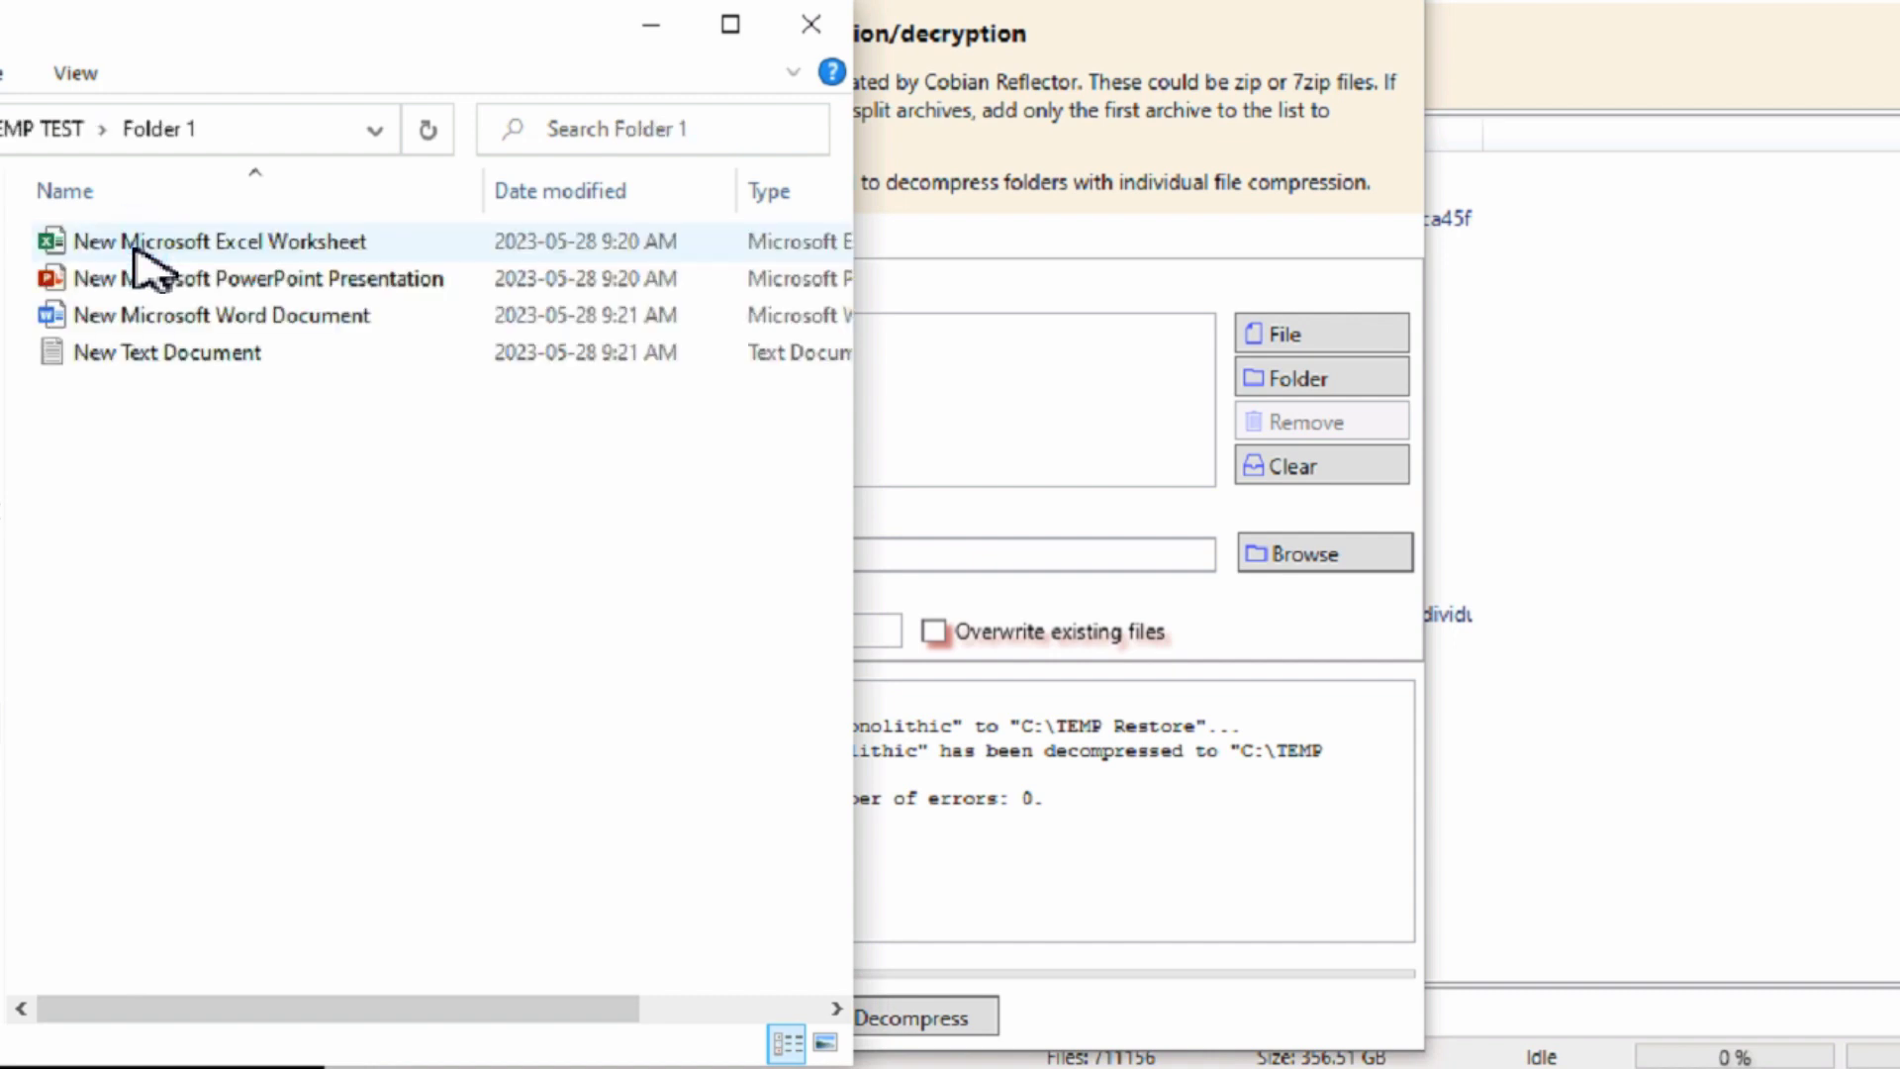
double_click(136, 252)
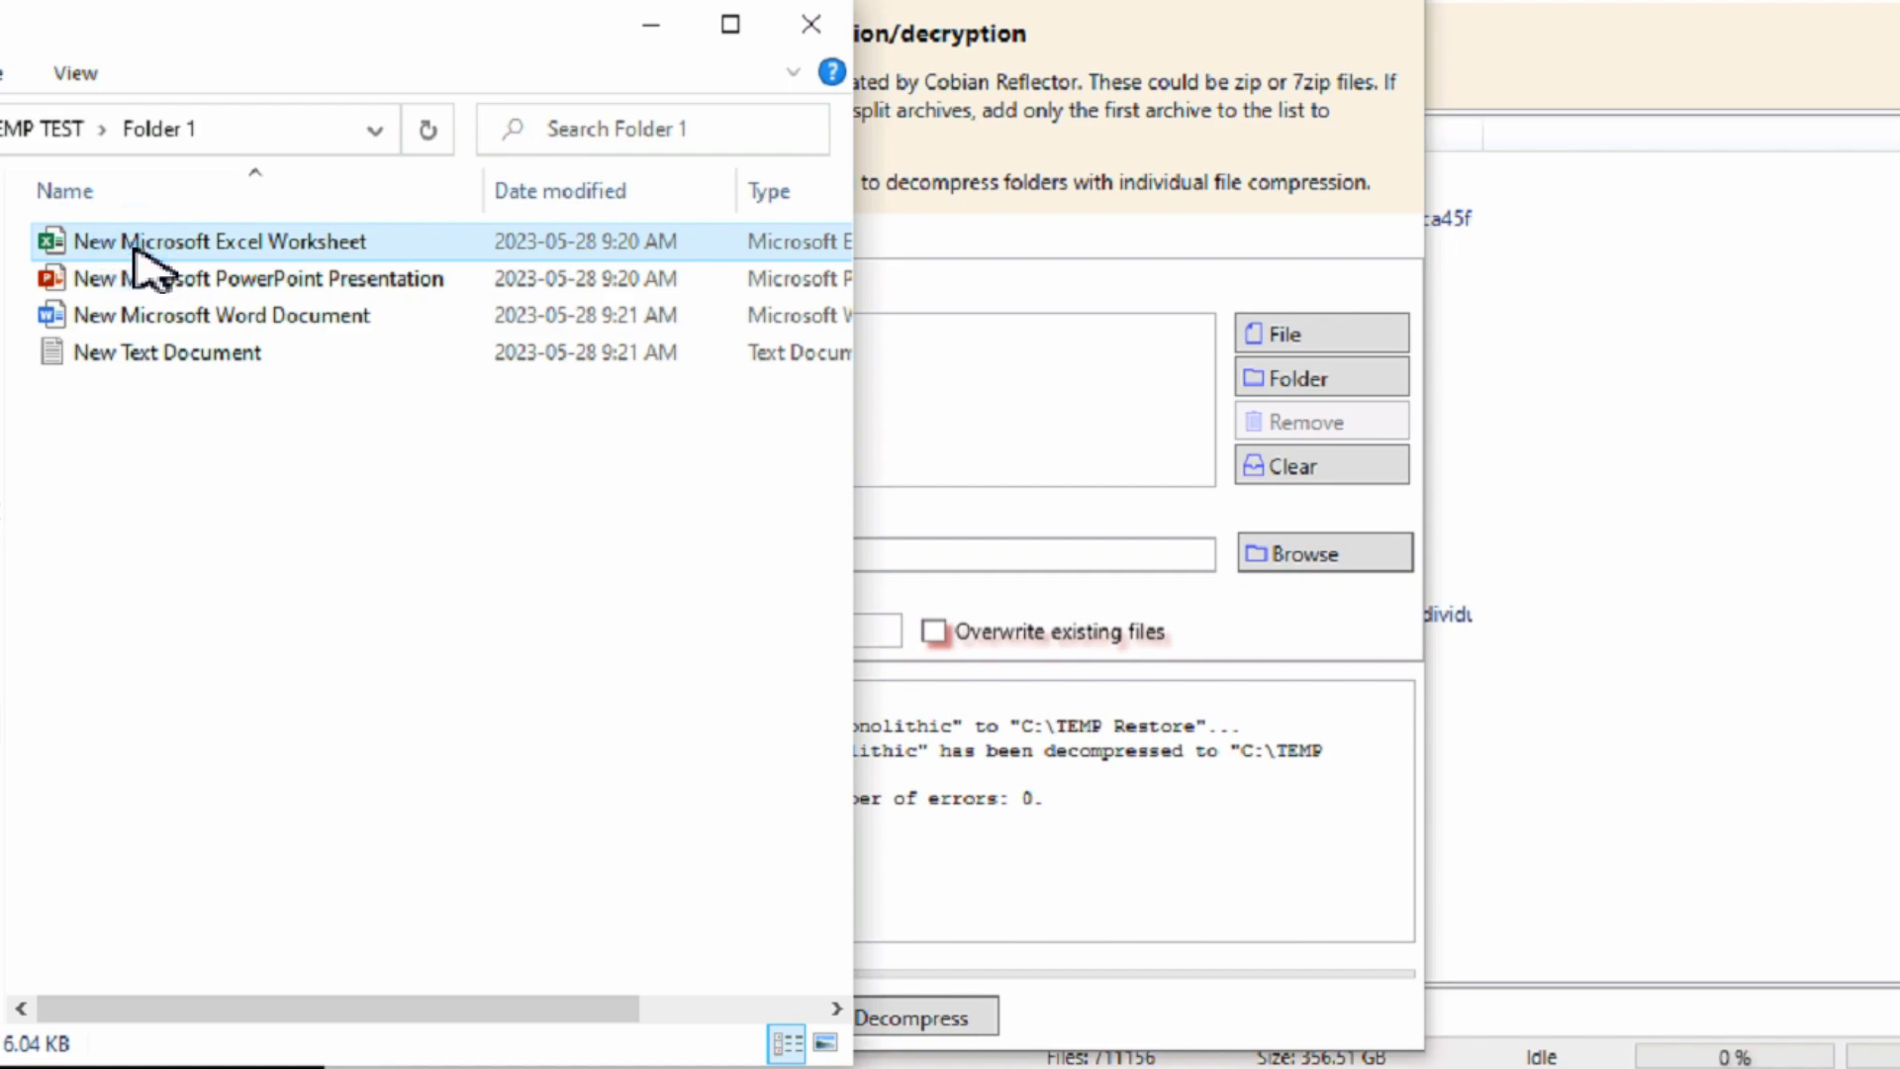